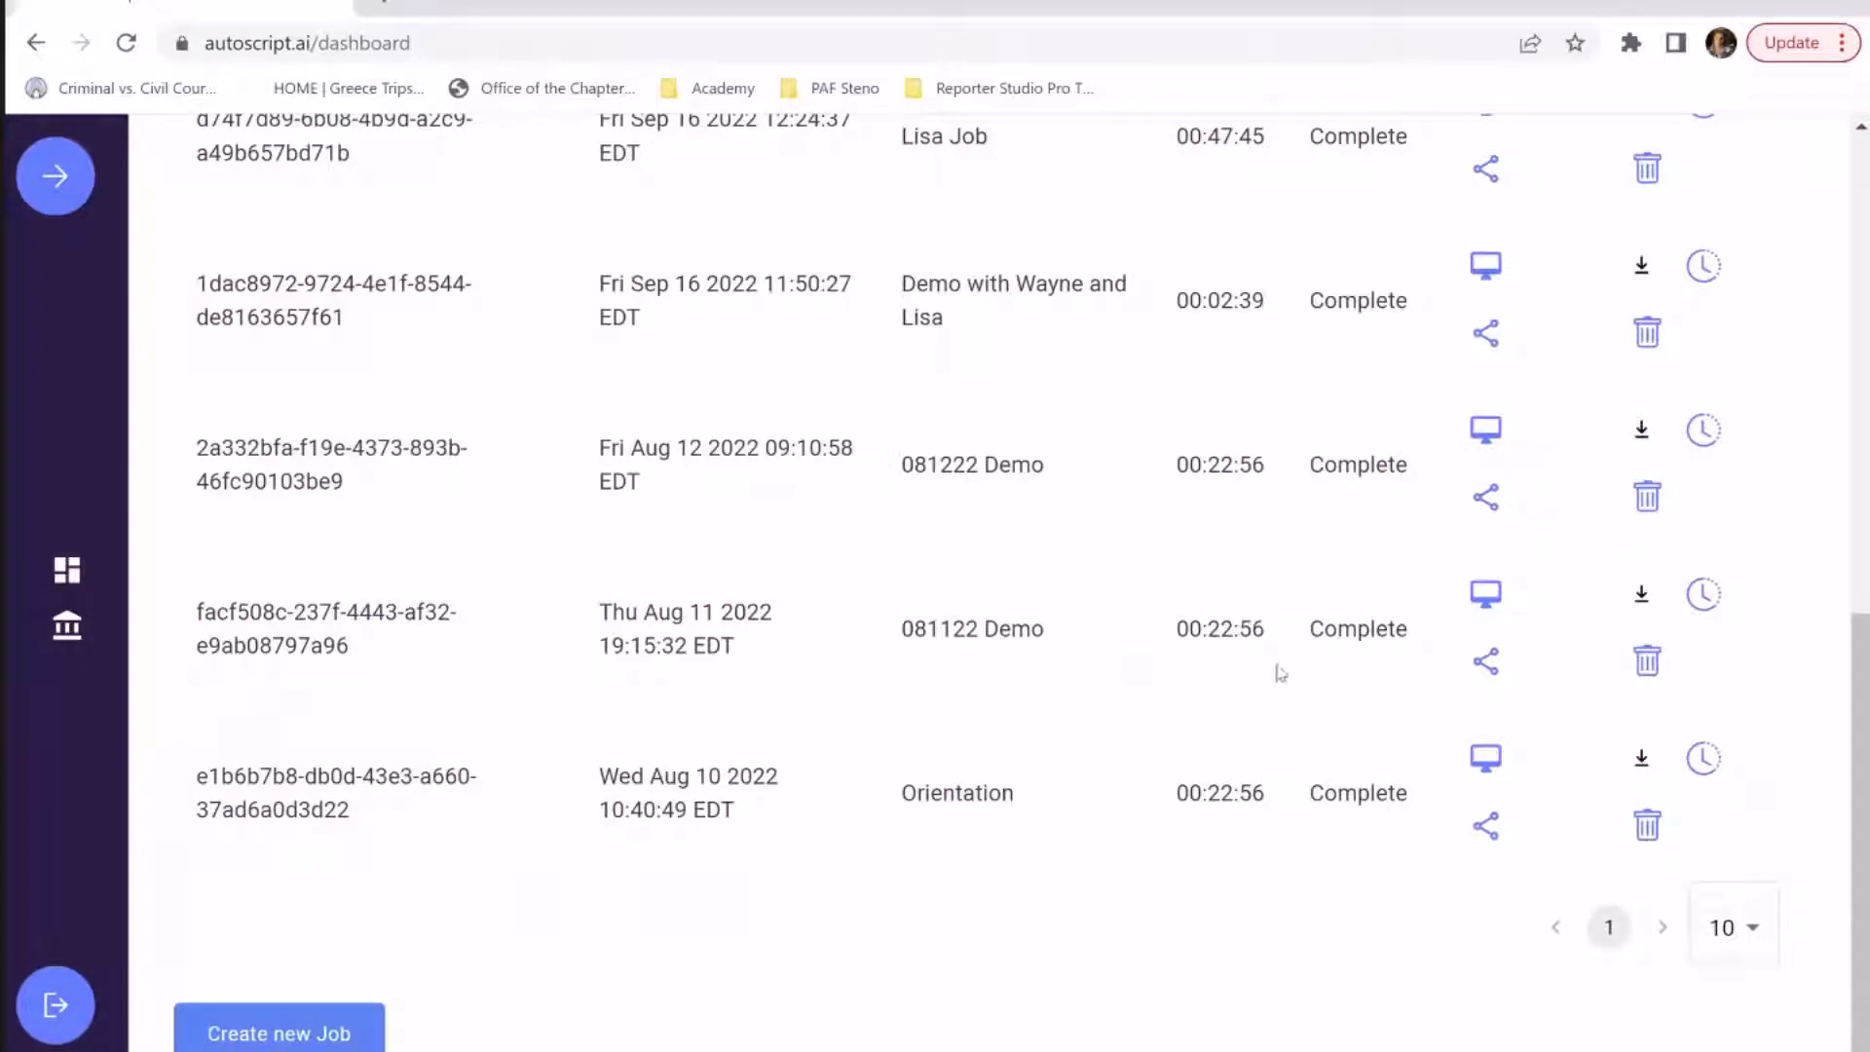
Open the 081122 Demo job from the dashboard in the AutoScript desktop editor
{"action": "left_click_drag", "start_coordinate": [1315, 629], "coordinate": [1414, 641]}
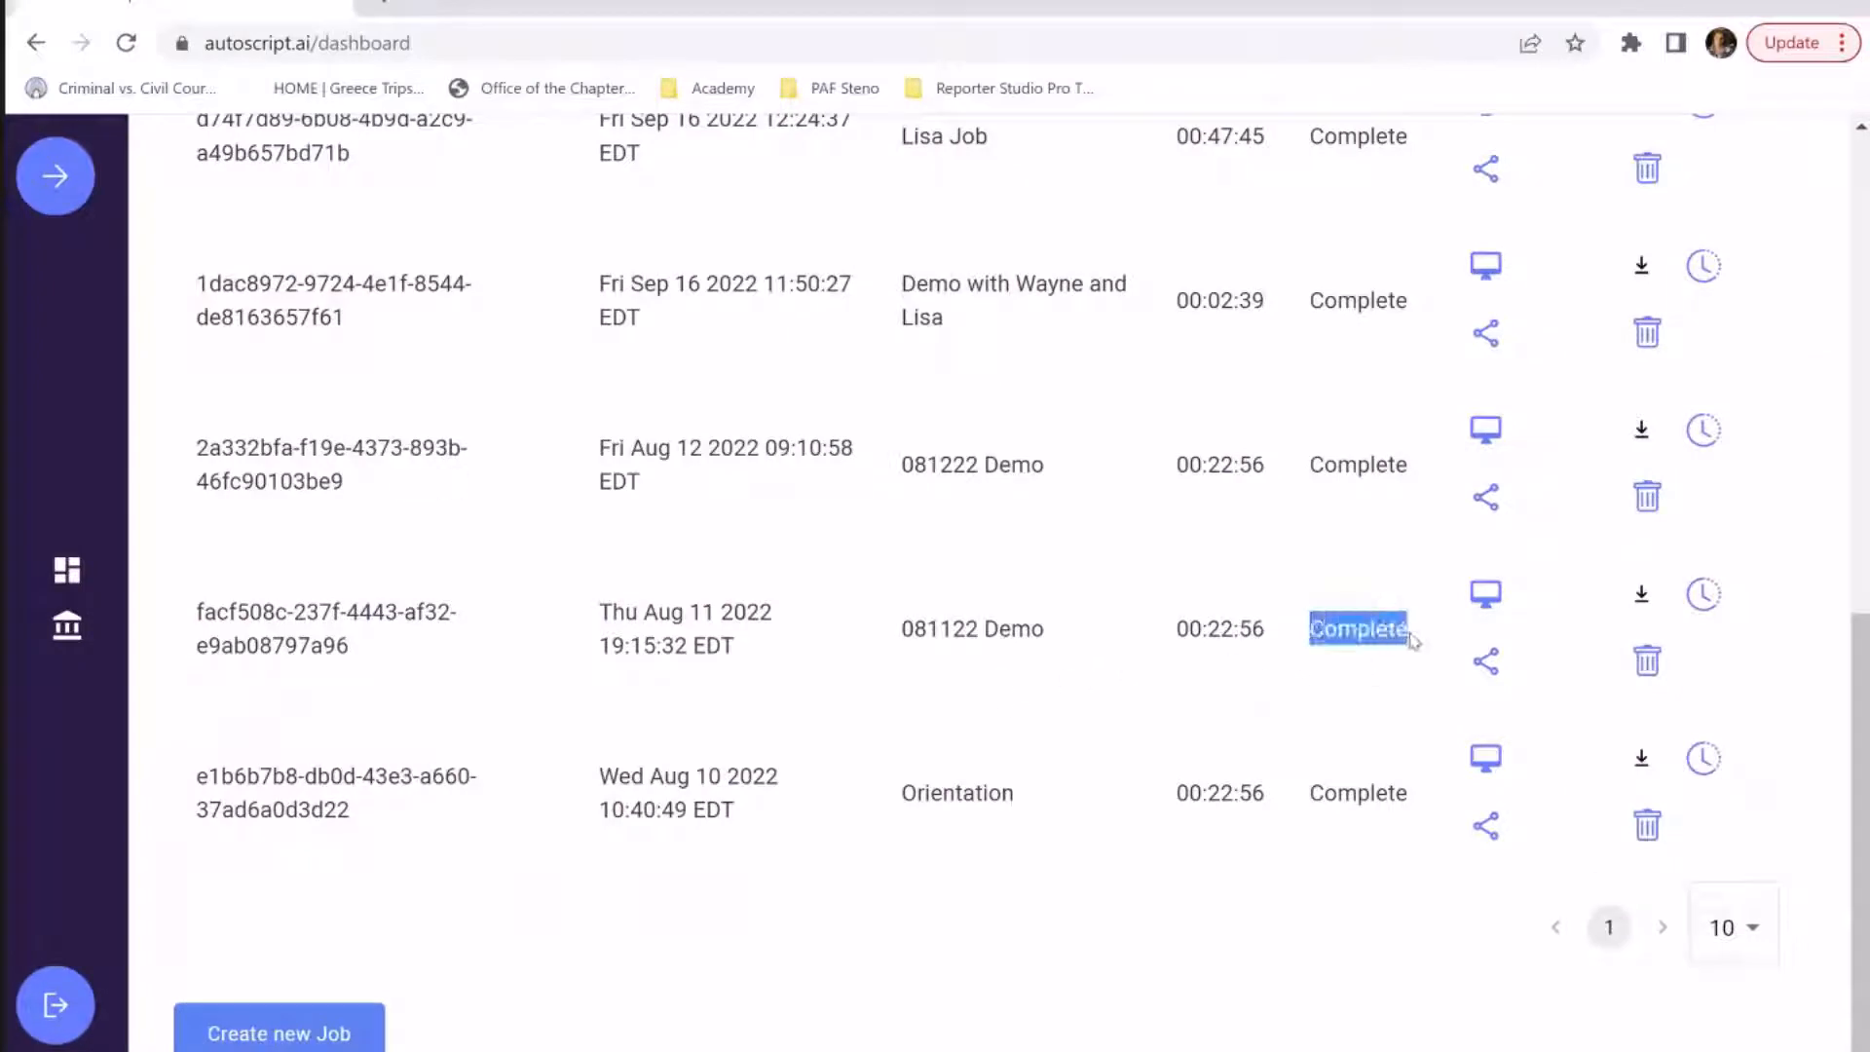
{"action": "left_click", "coordinate": [1486, 594]}
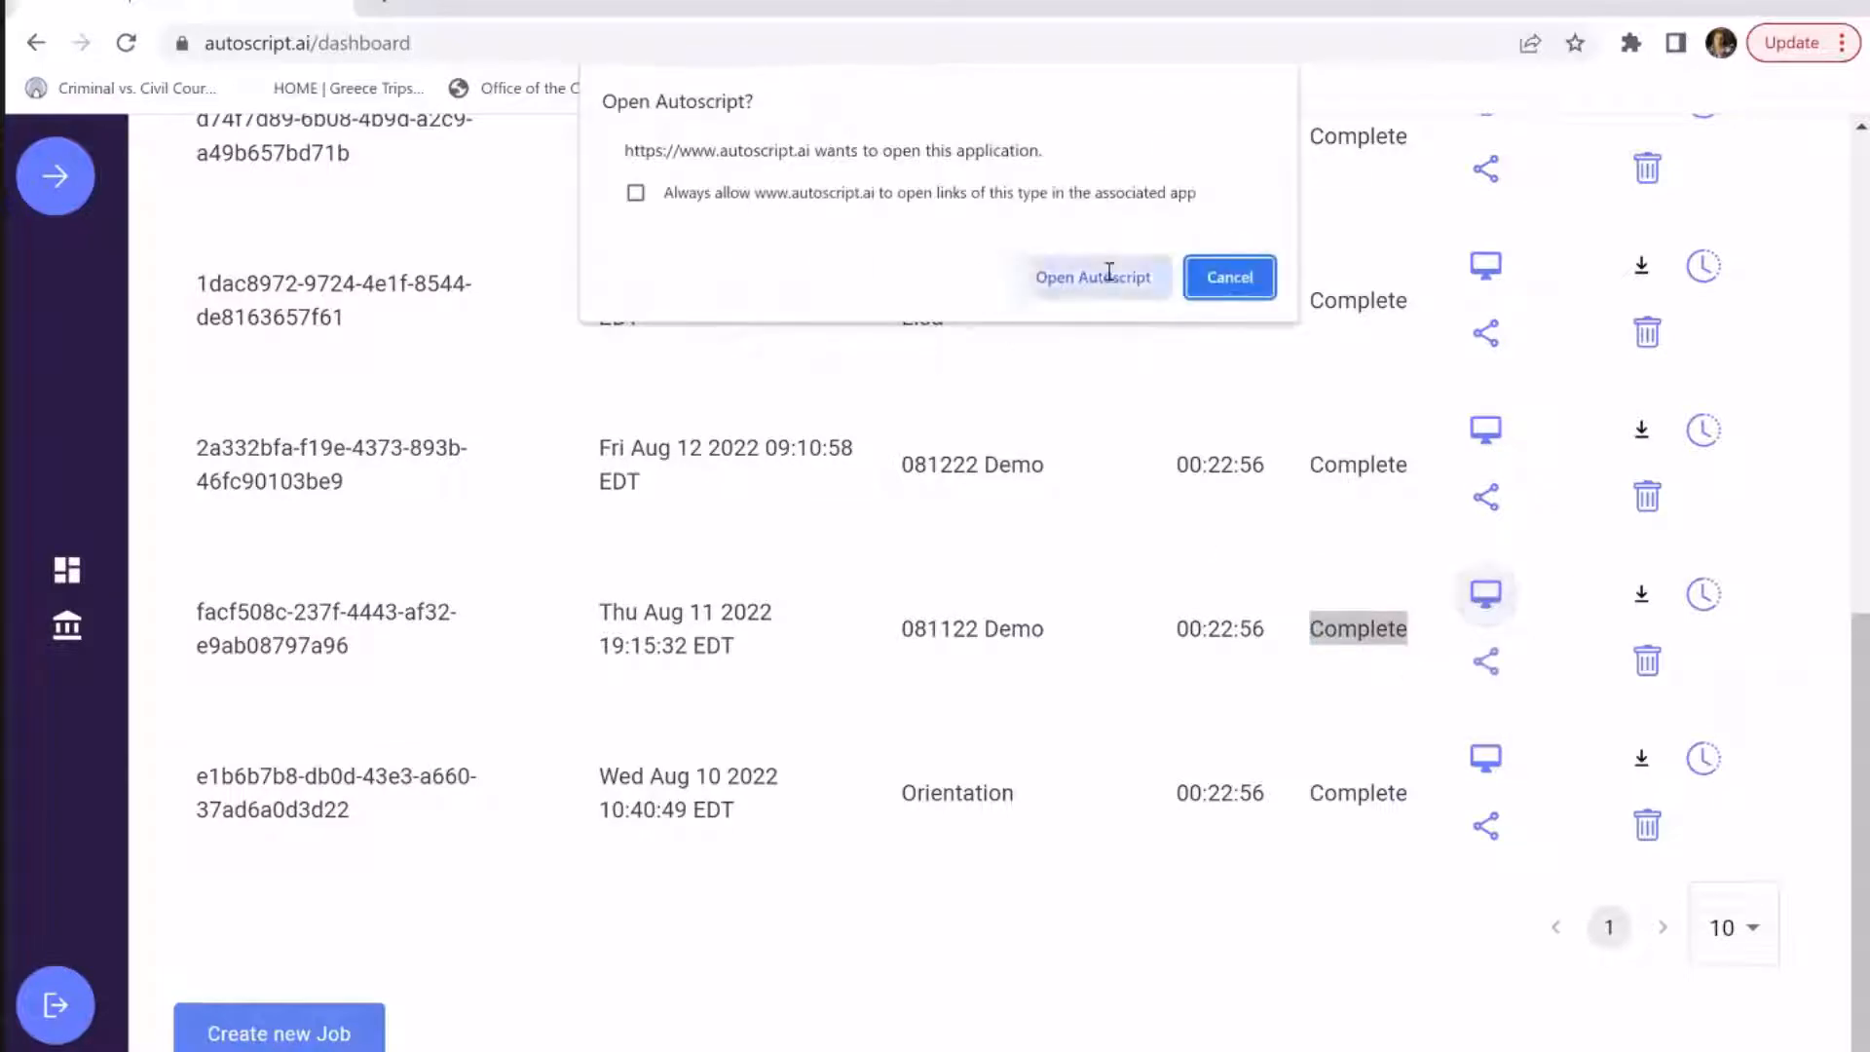
{"action": "left_click", "coordinate": [1109, 277]}
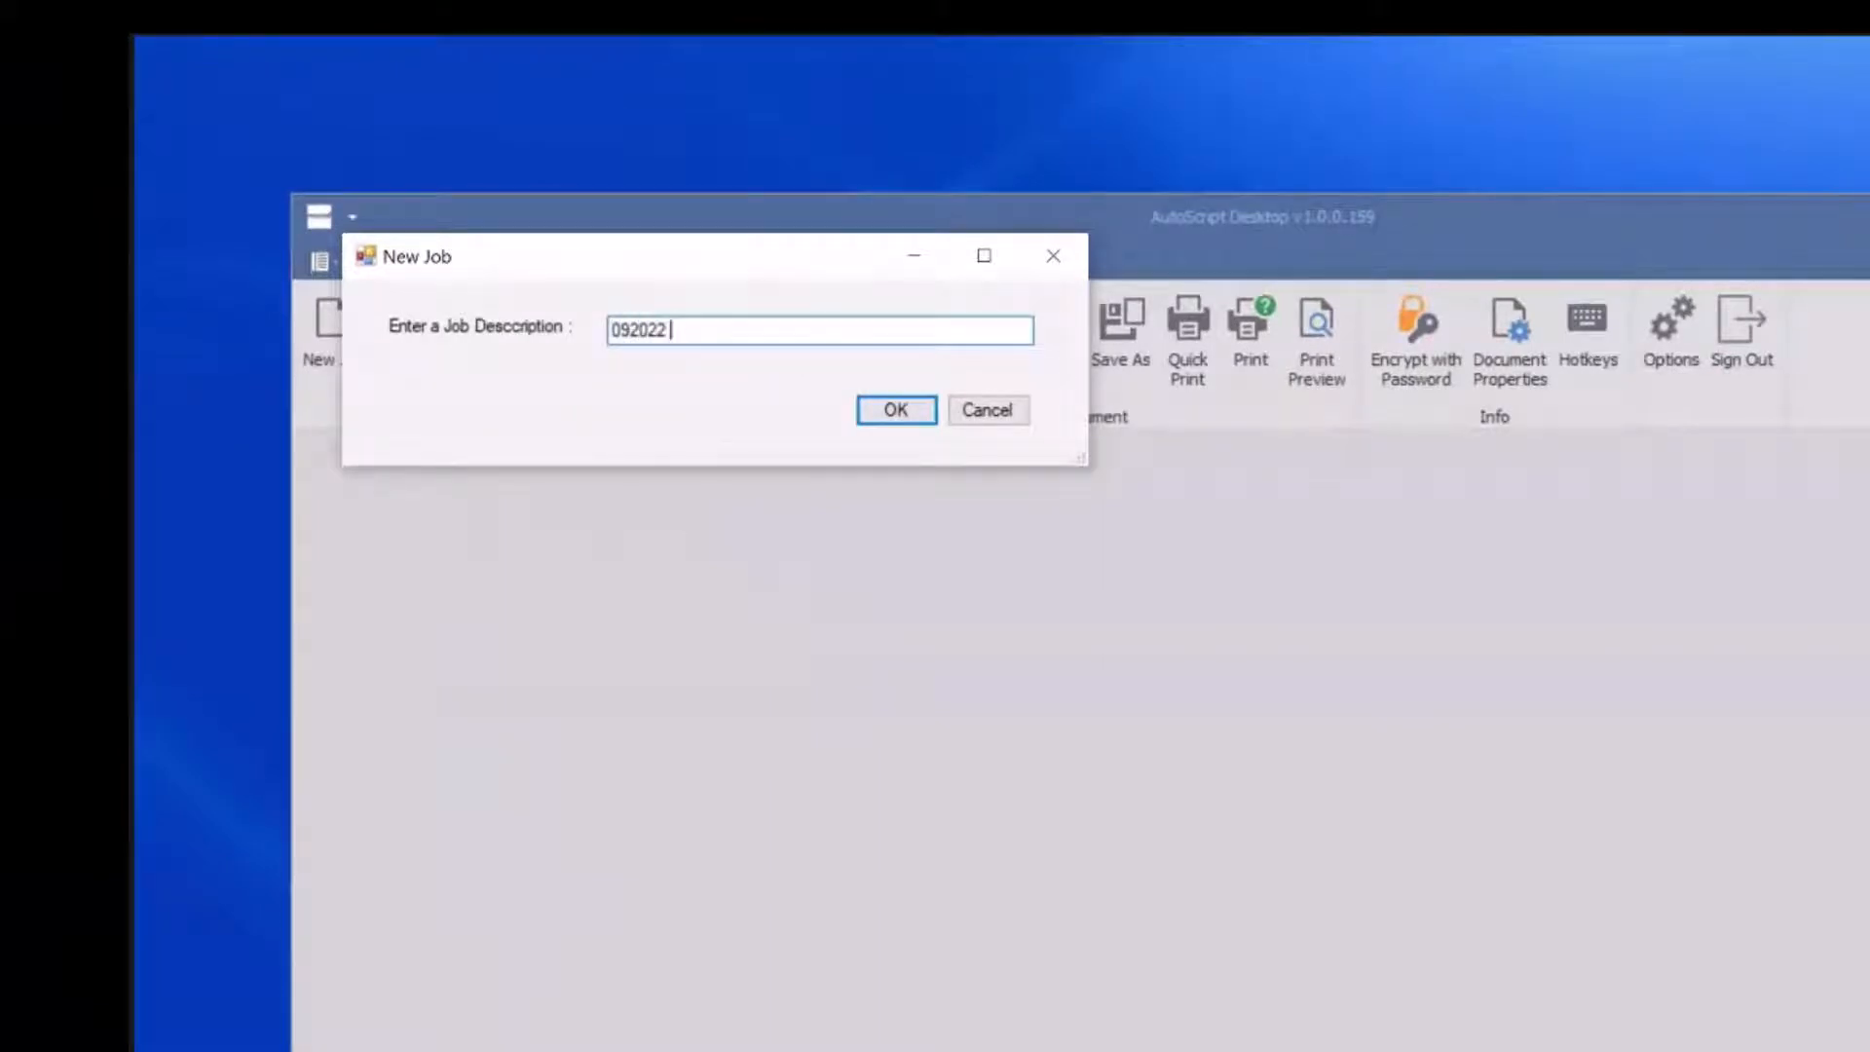
Create the job with the description "092022 PAF Demo" and decline using an own document template
{"action": "type", "text": "PAF Demo"}
{"action": "left_click", "coordinate": [889, 414]}
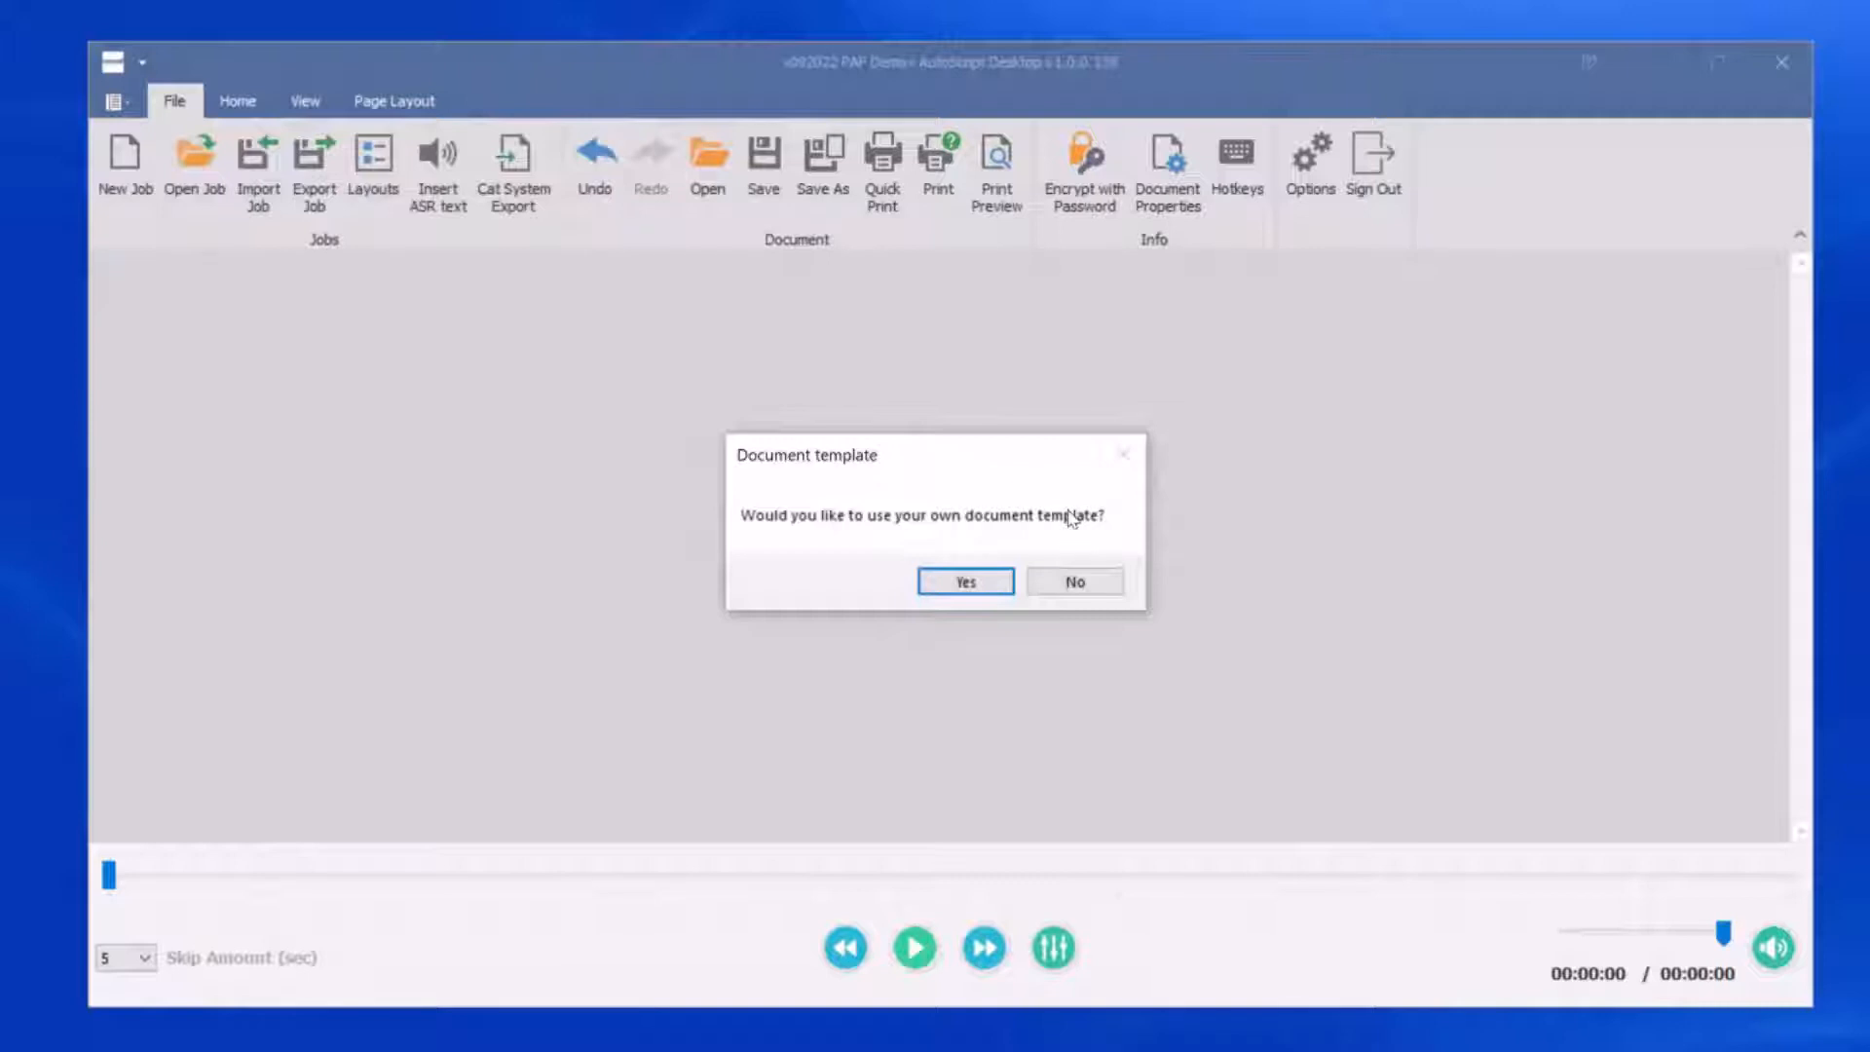
{"action": "left_click", "coordinate": [1073, 583]}
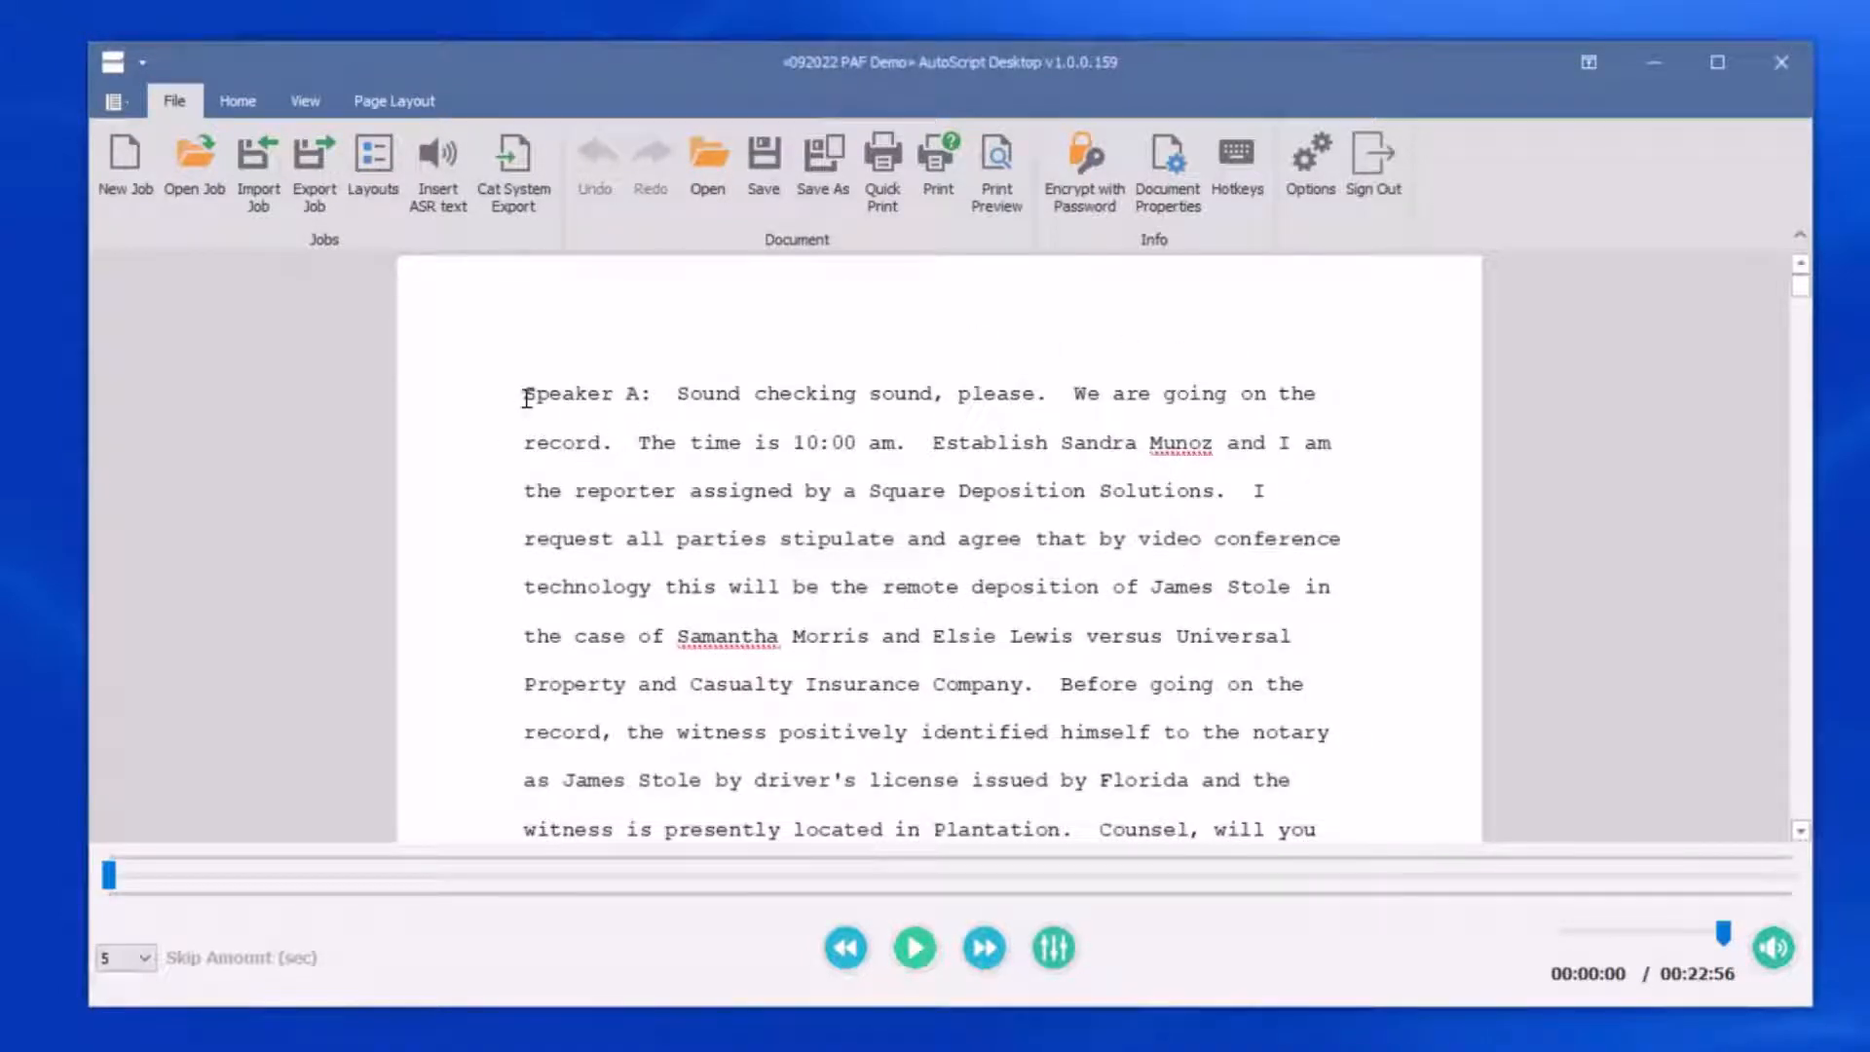
Review the opening lines of the transcript together with the audio playback
{"action": "left_click_drag", "start_coordinate": [526, 397], "coordinate": [811, 401]}
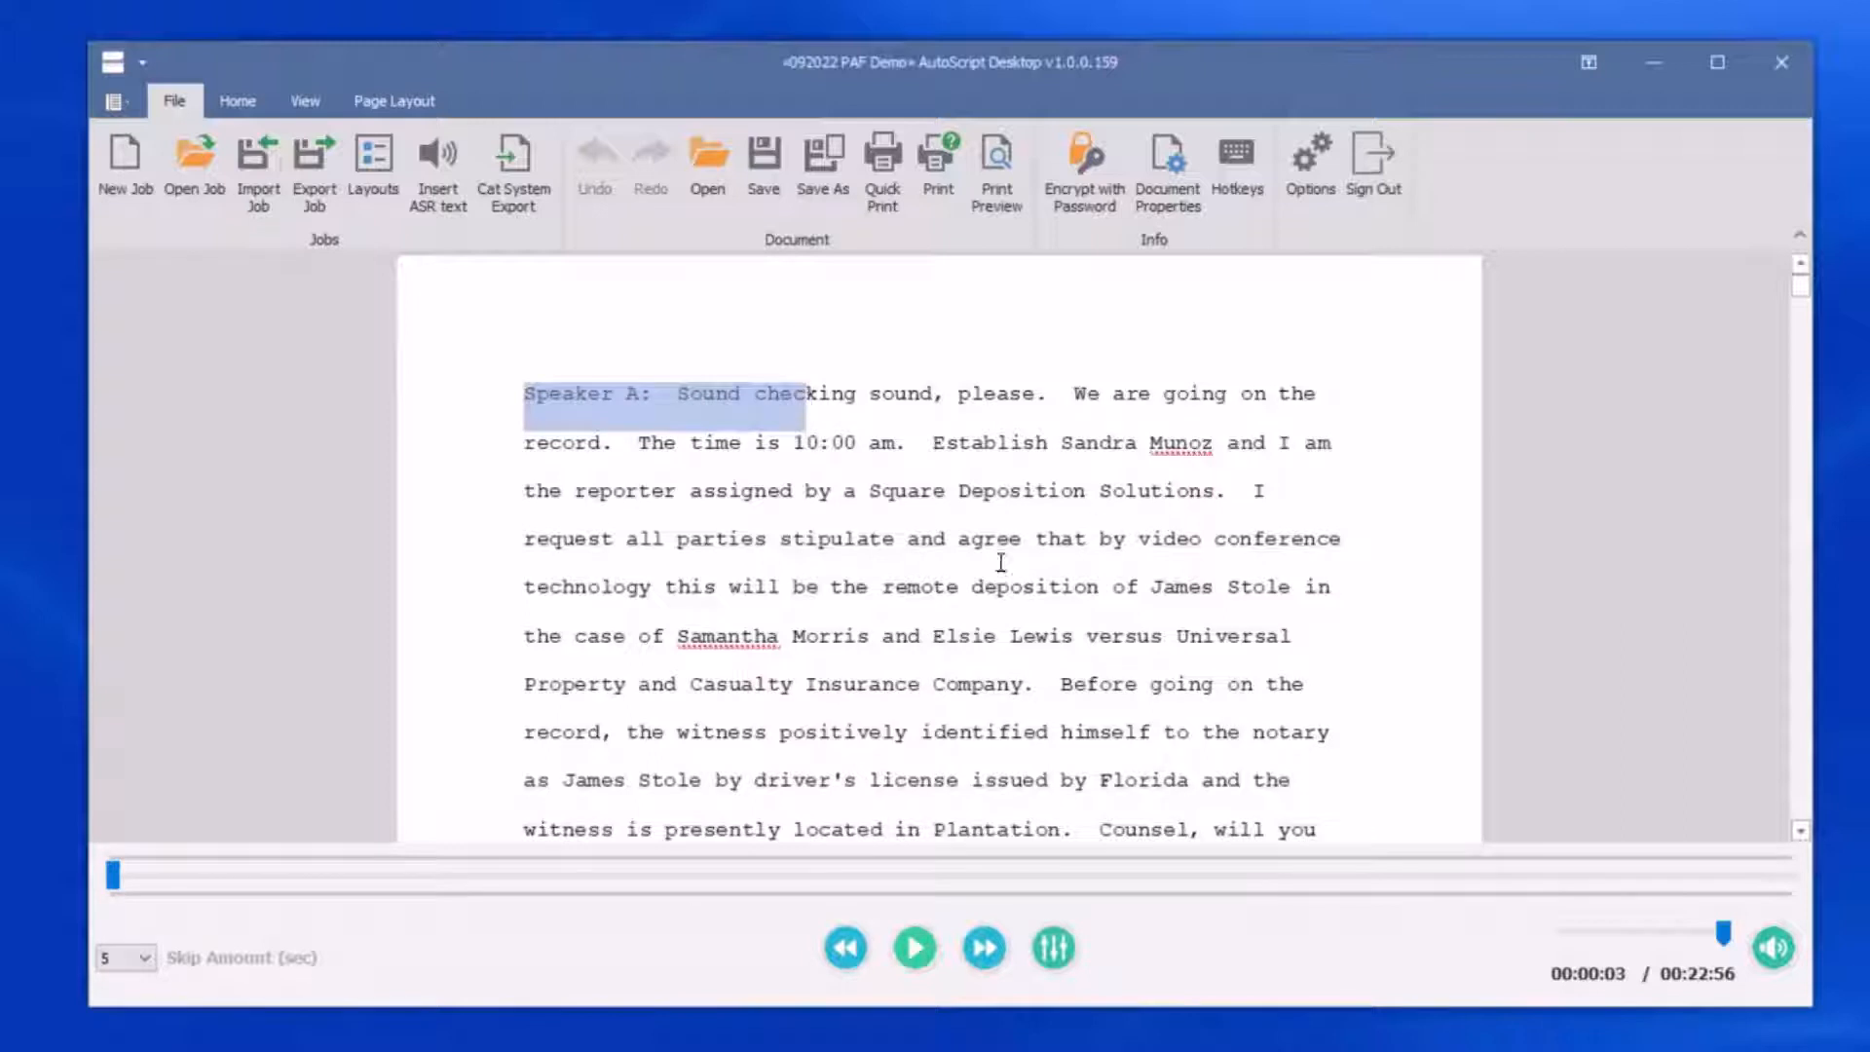
{"action": "left_click", "coordinate": [944, 543]}
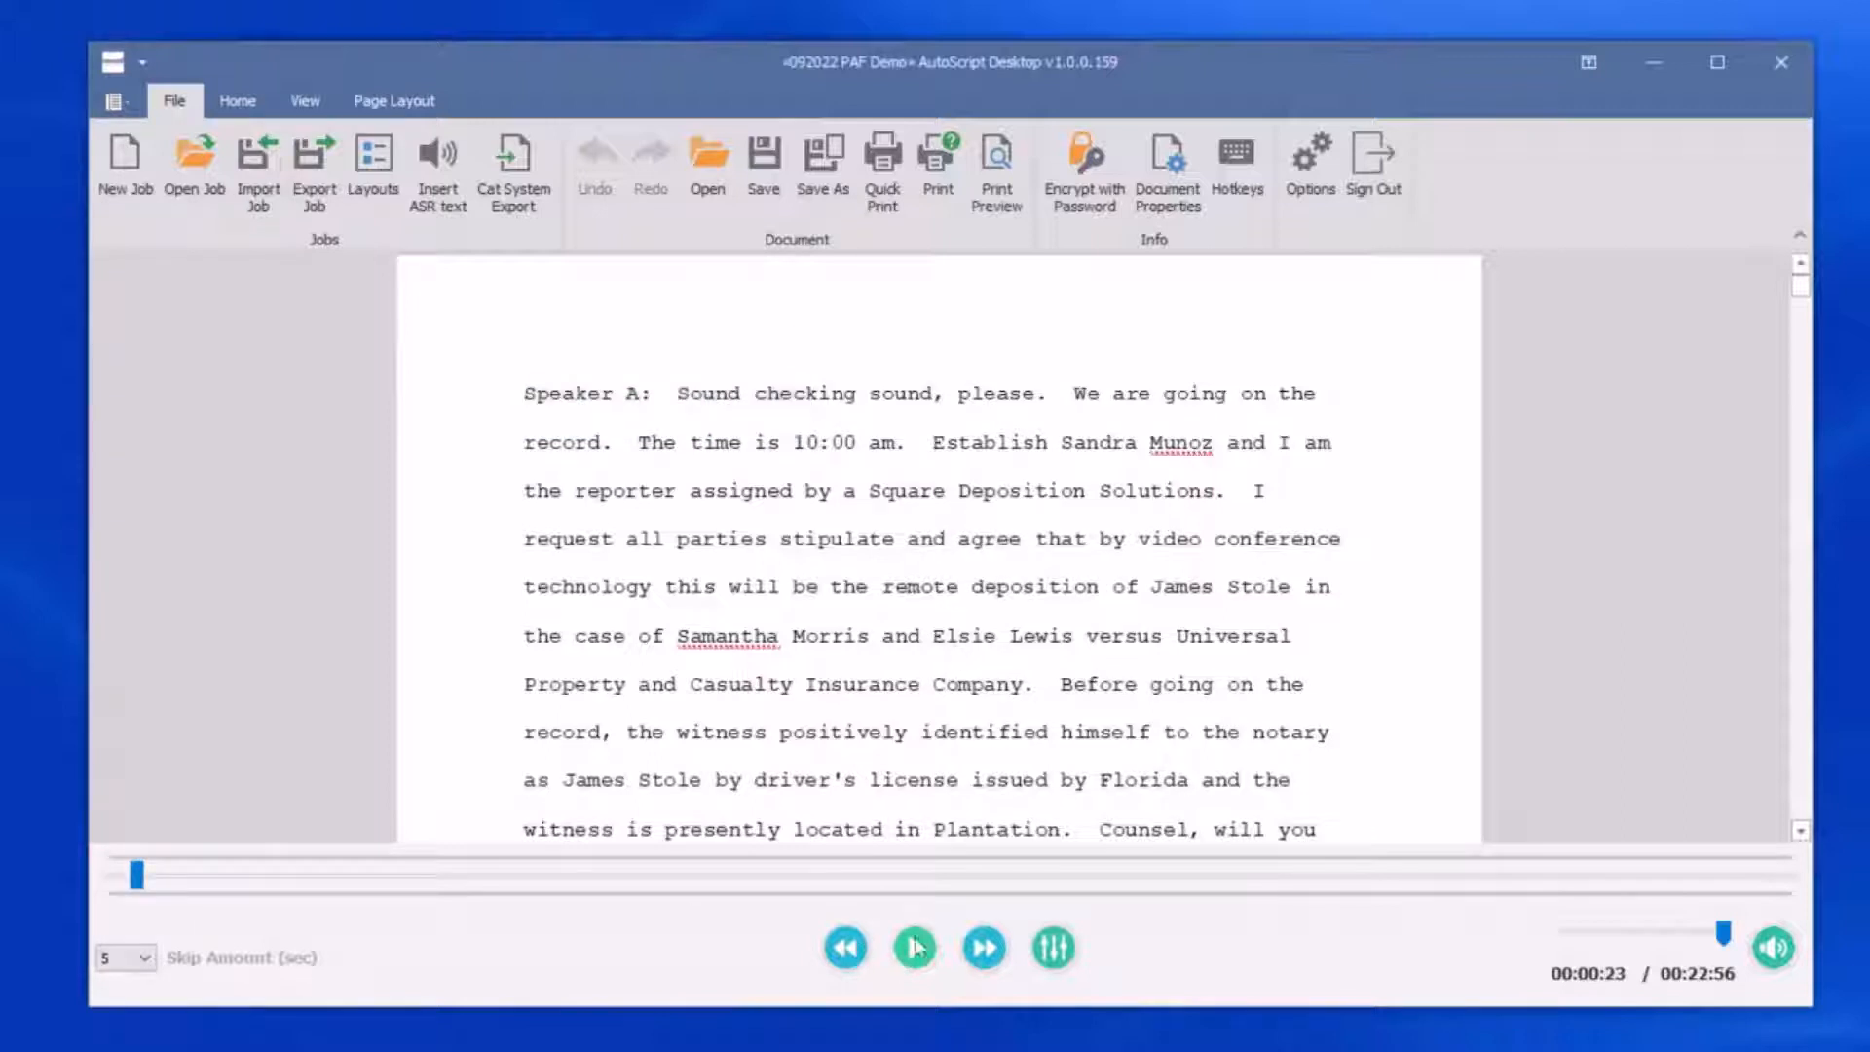
{"action": "left_click", "coordinate": [963, 399]}
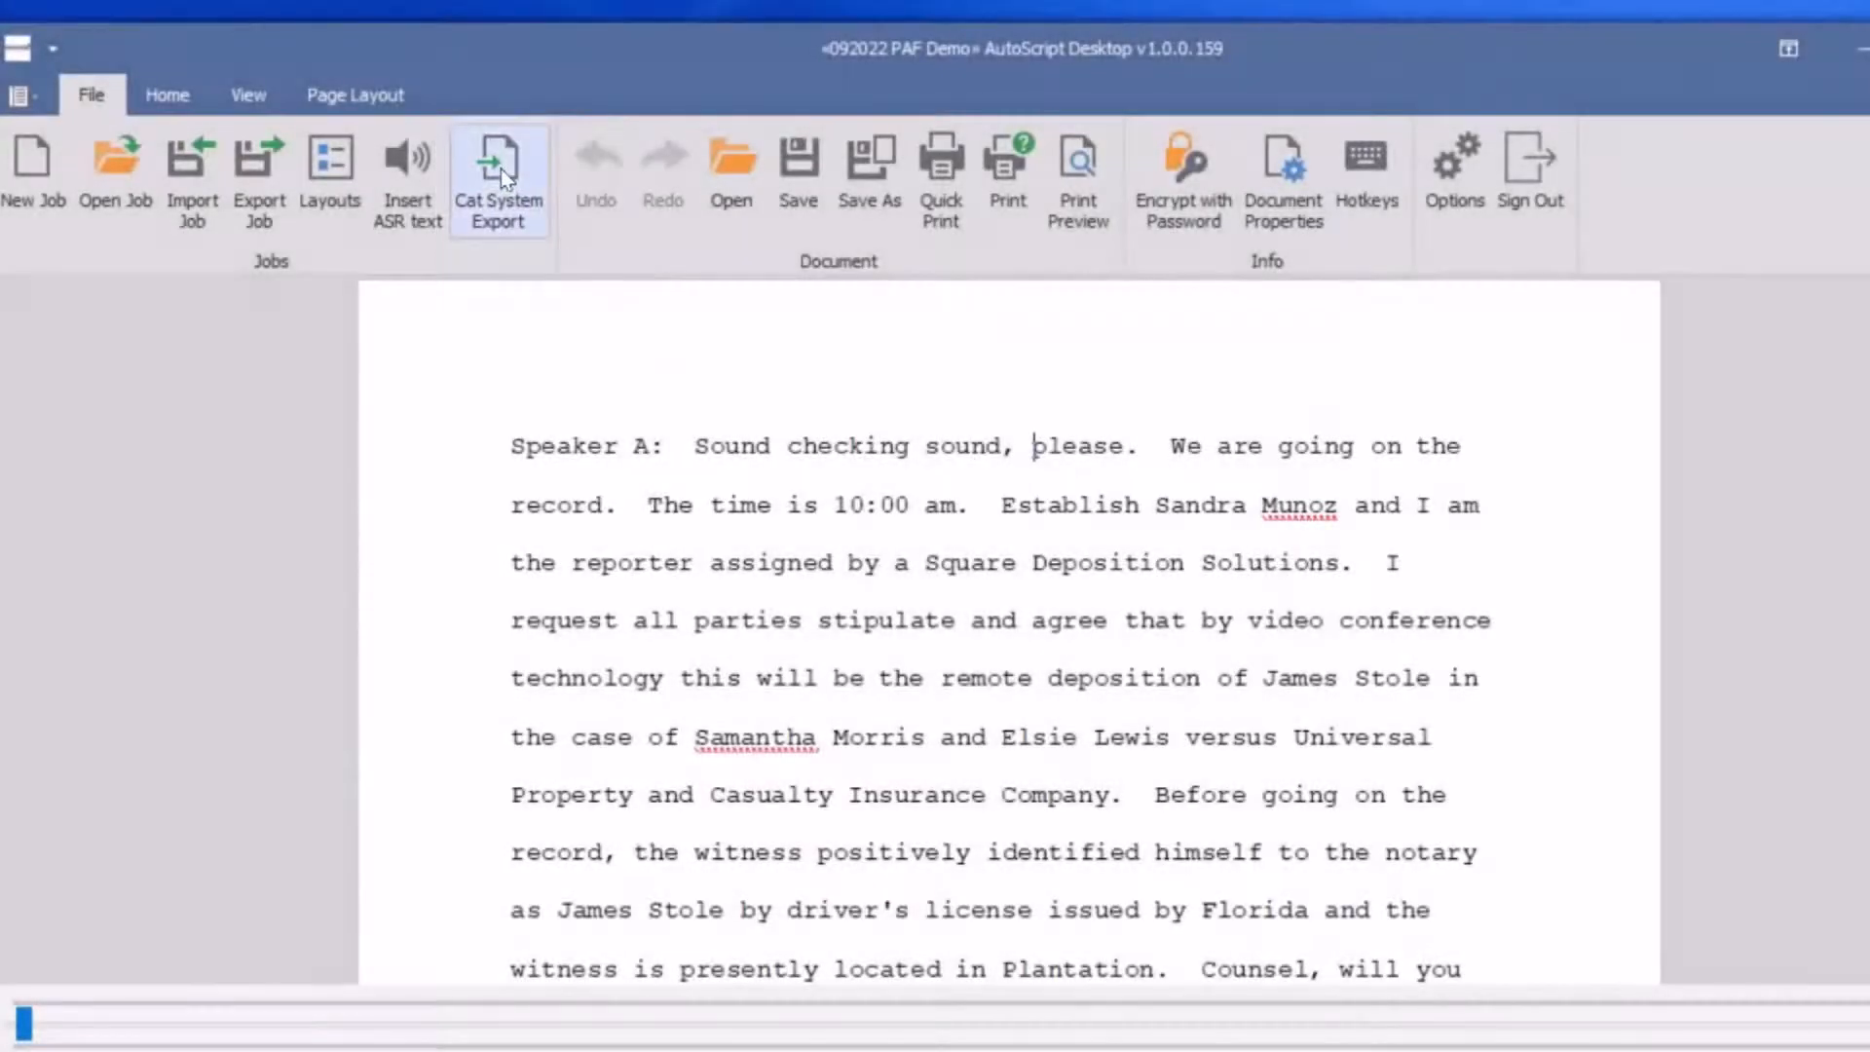
Export the job for a CAT system as "092022 PAF Demo" into the CAT AutoScript folder on the desktop
{"action": "left_click", "coordinate": [501, 168]}
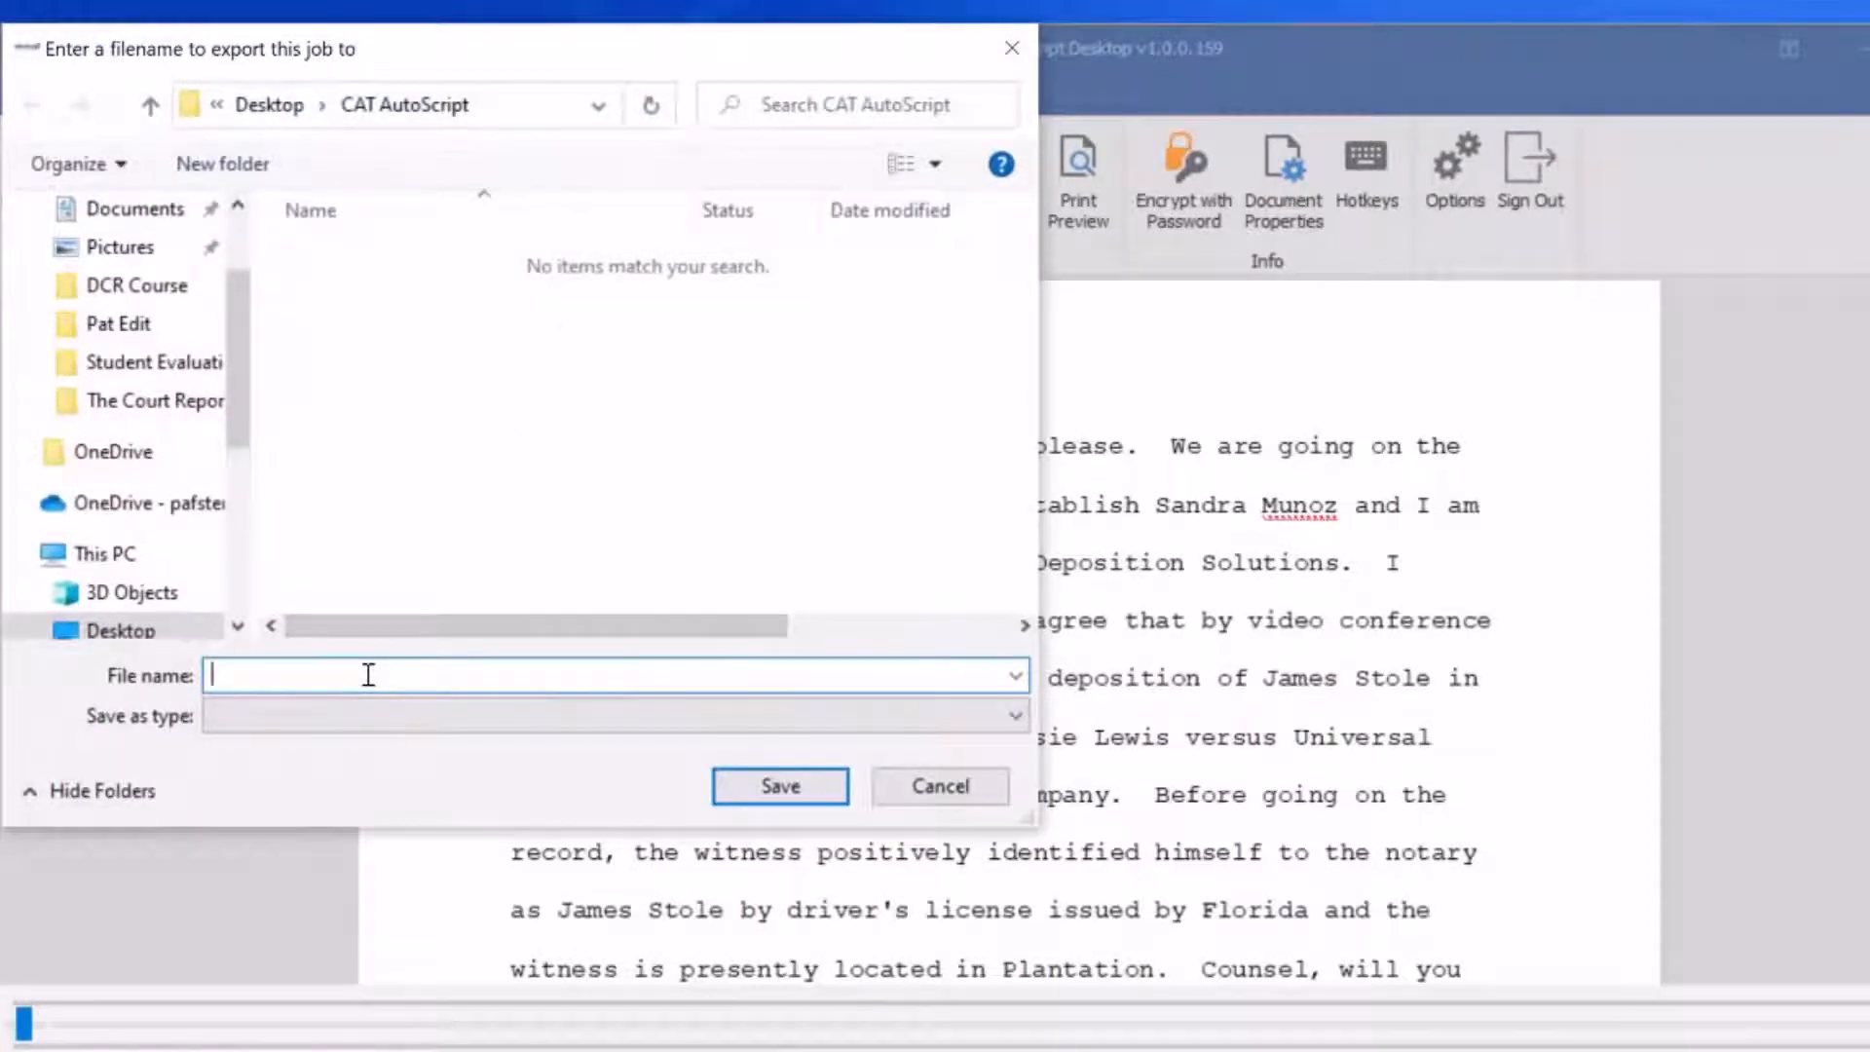
{"action": "type", "text": "092022 PAF Demo"}
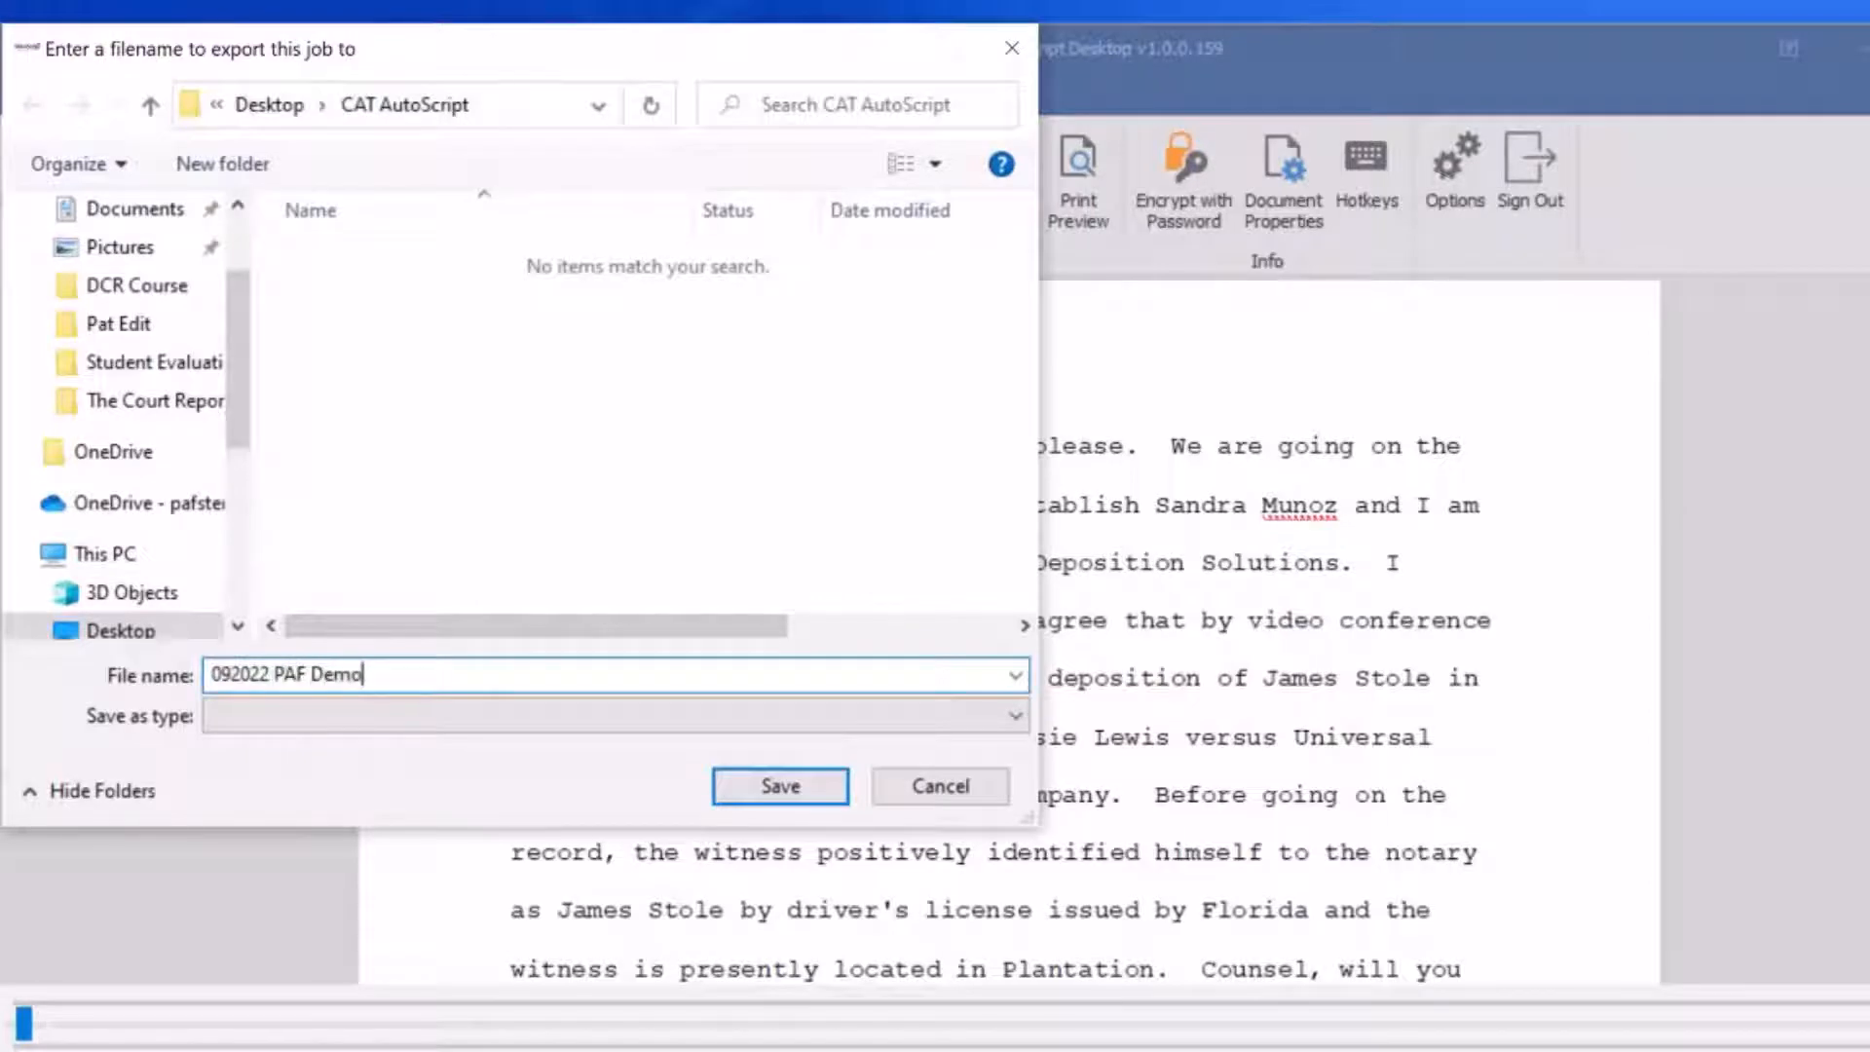
{"action": "left_click", "coordinate": [775, 791]}
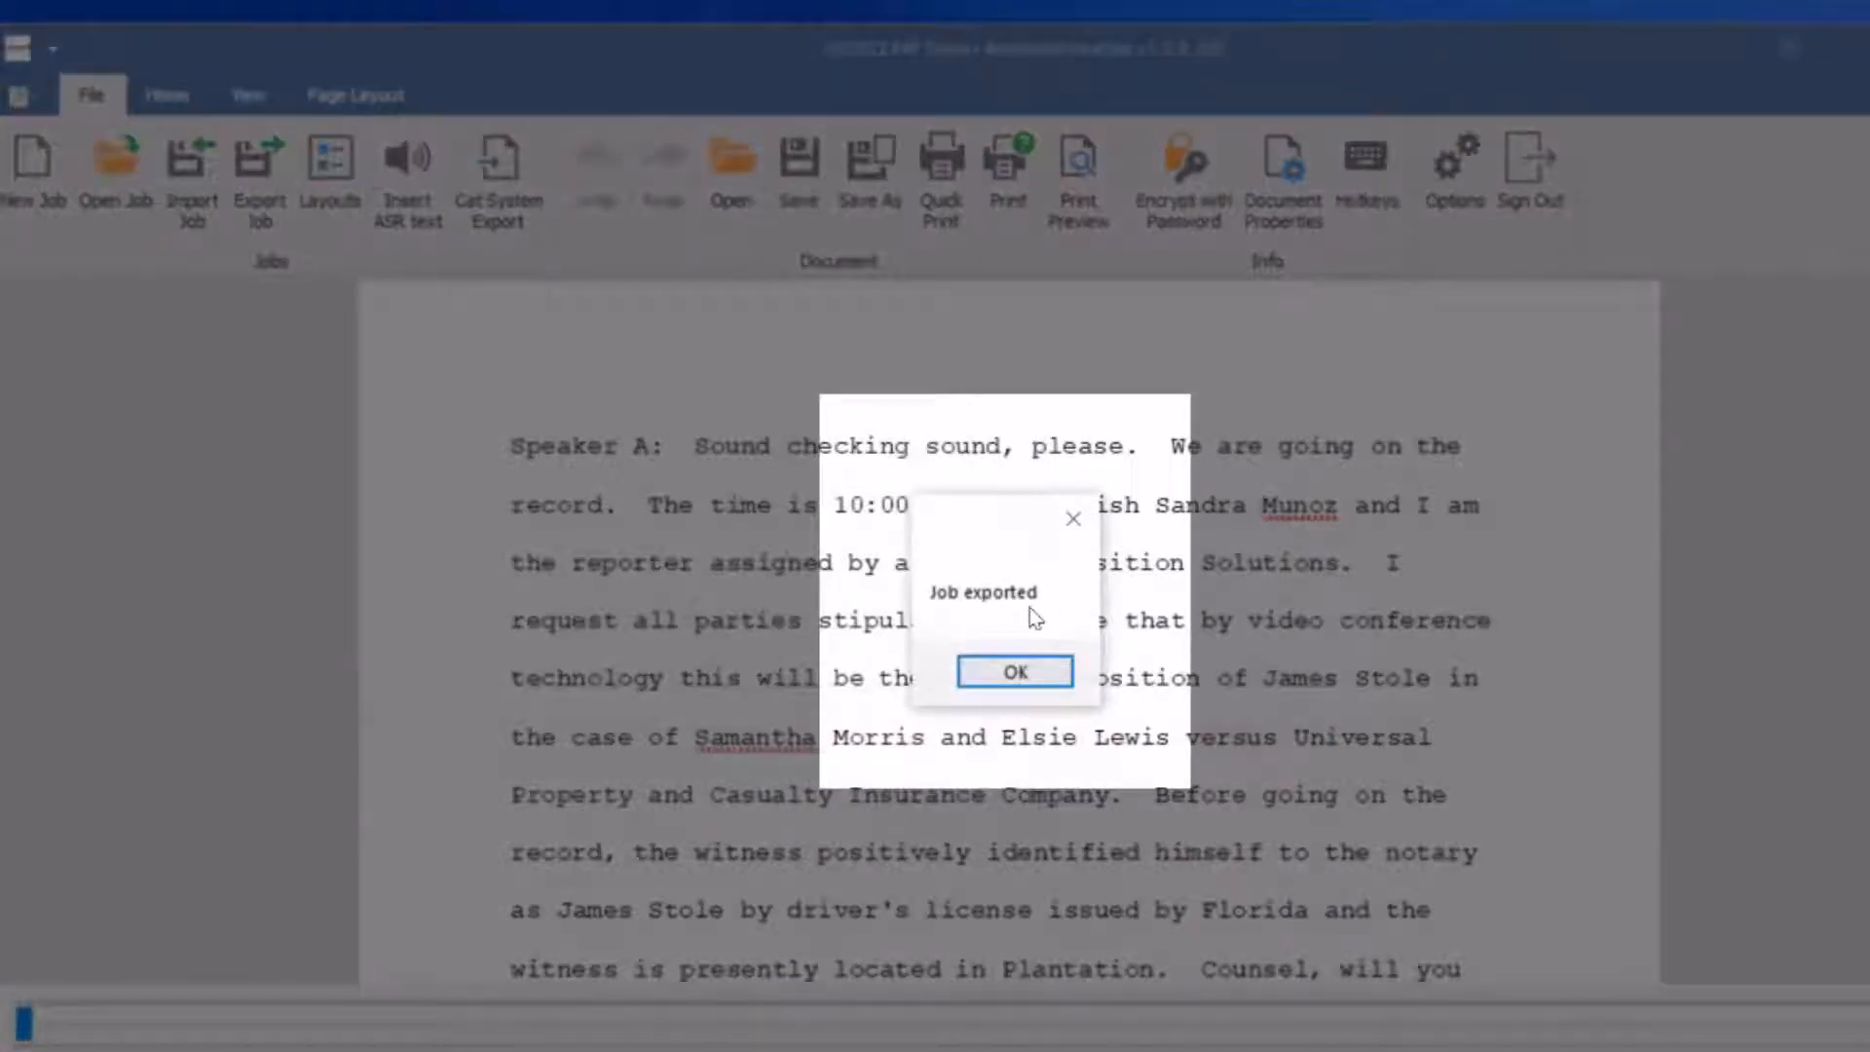
{"action": "left_click", "coordinate": [1015, 673]}
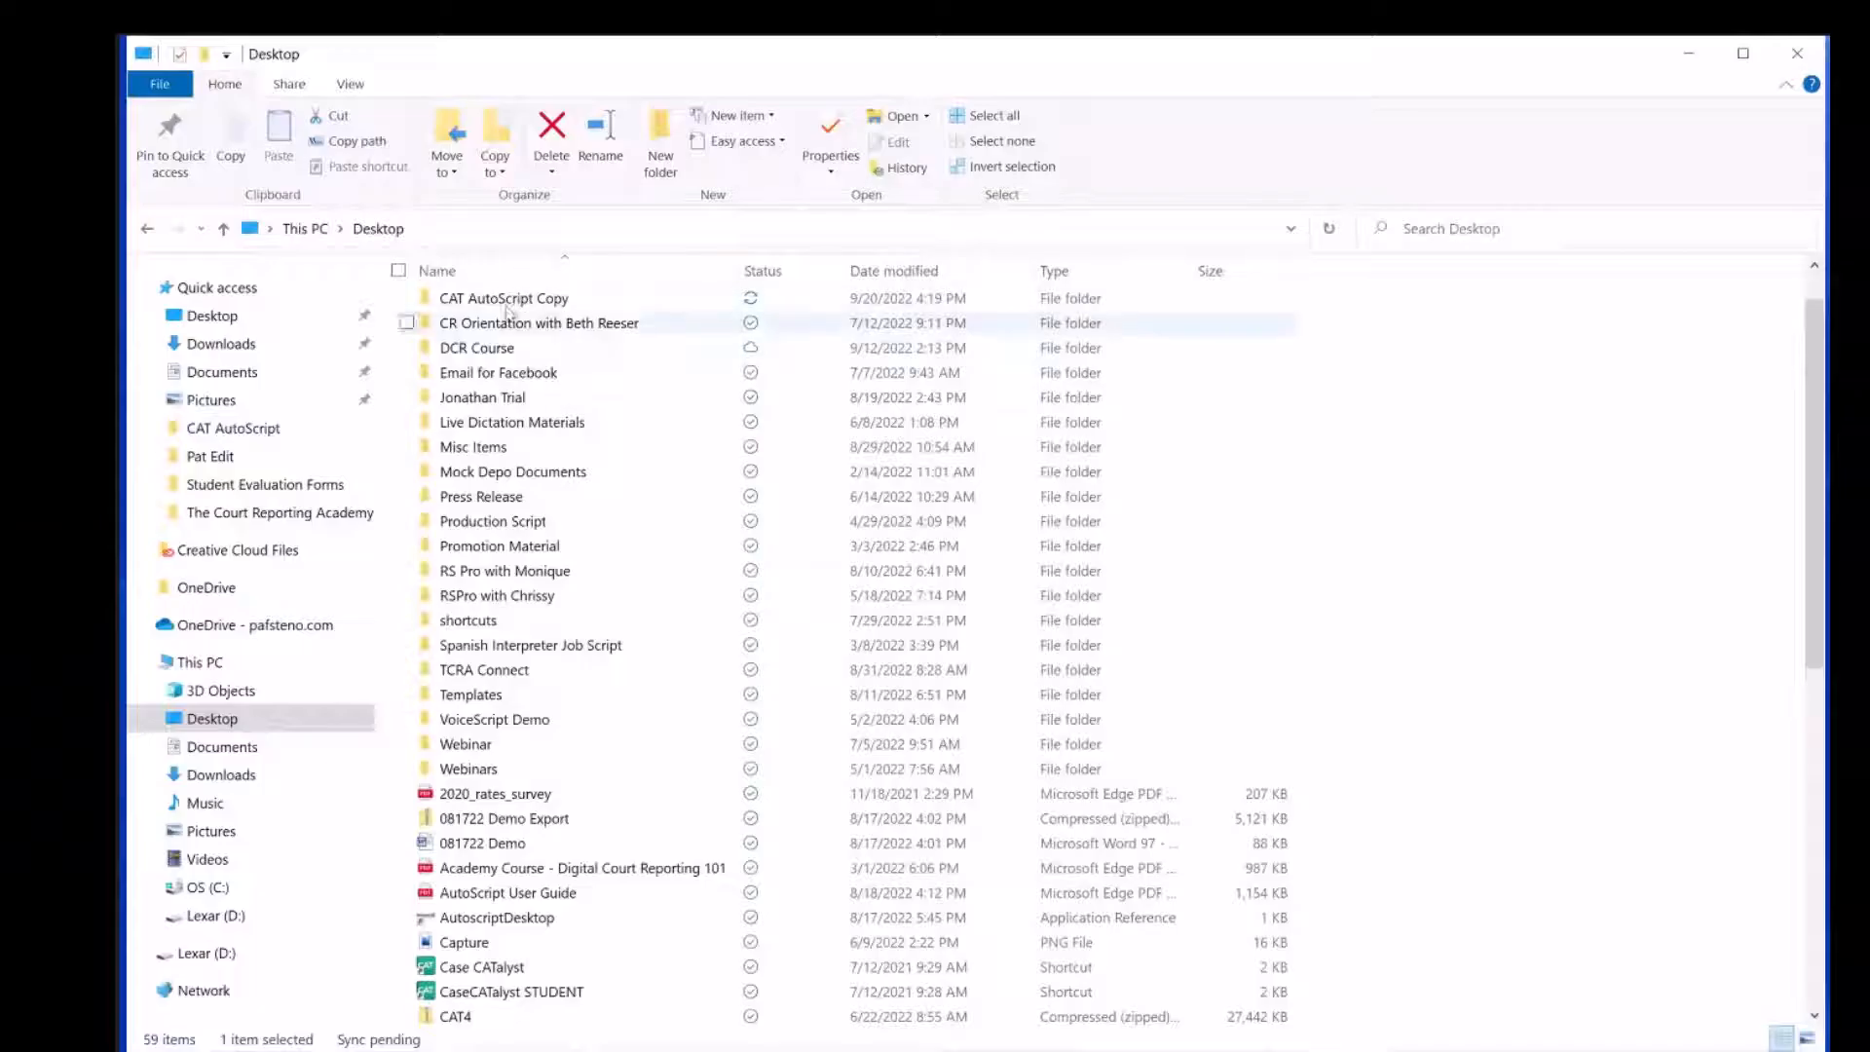
Switch to File Explorer and extract the 092022 PAF Demo zip in the CAT AutoScript folder into a folder of the same name
{"action": "left_click", "coordinate": [491, 335]}
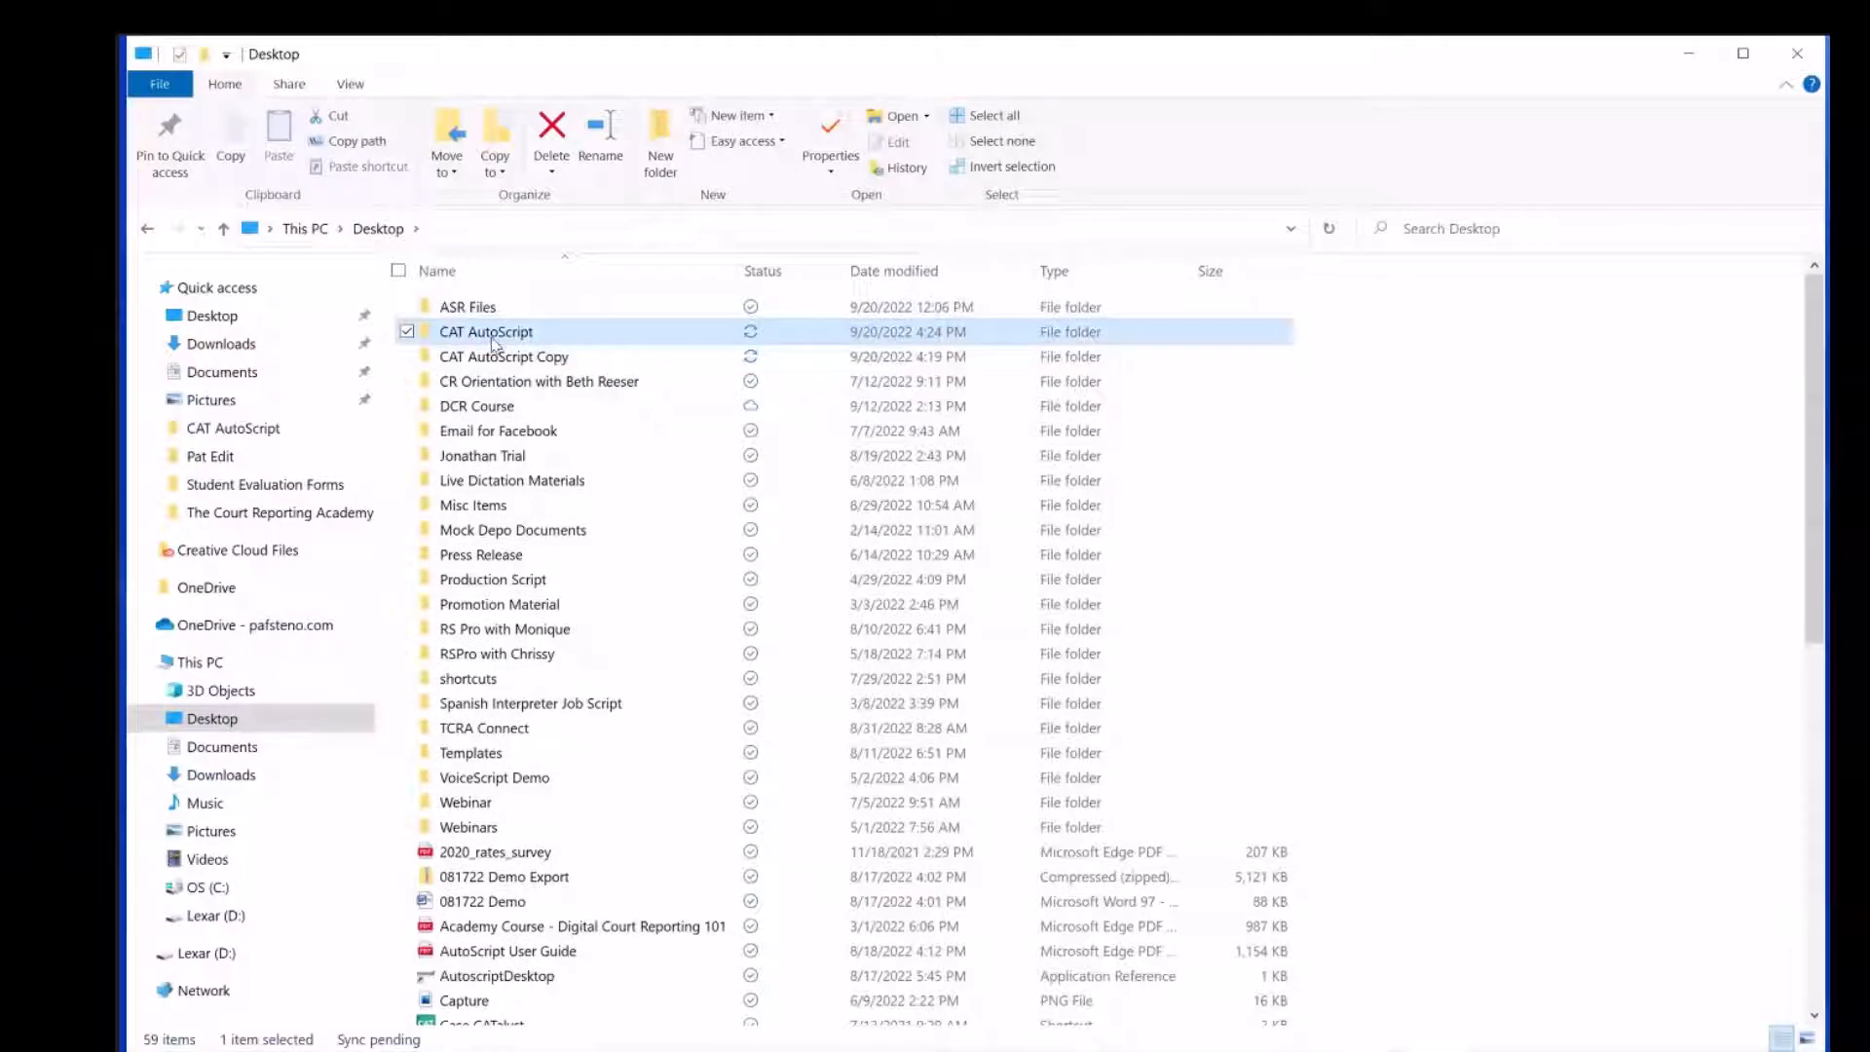
{"action": "double_click", "coordinate": [491, 333]}
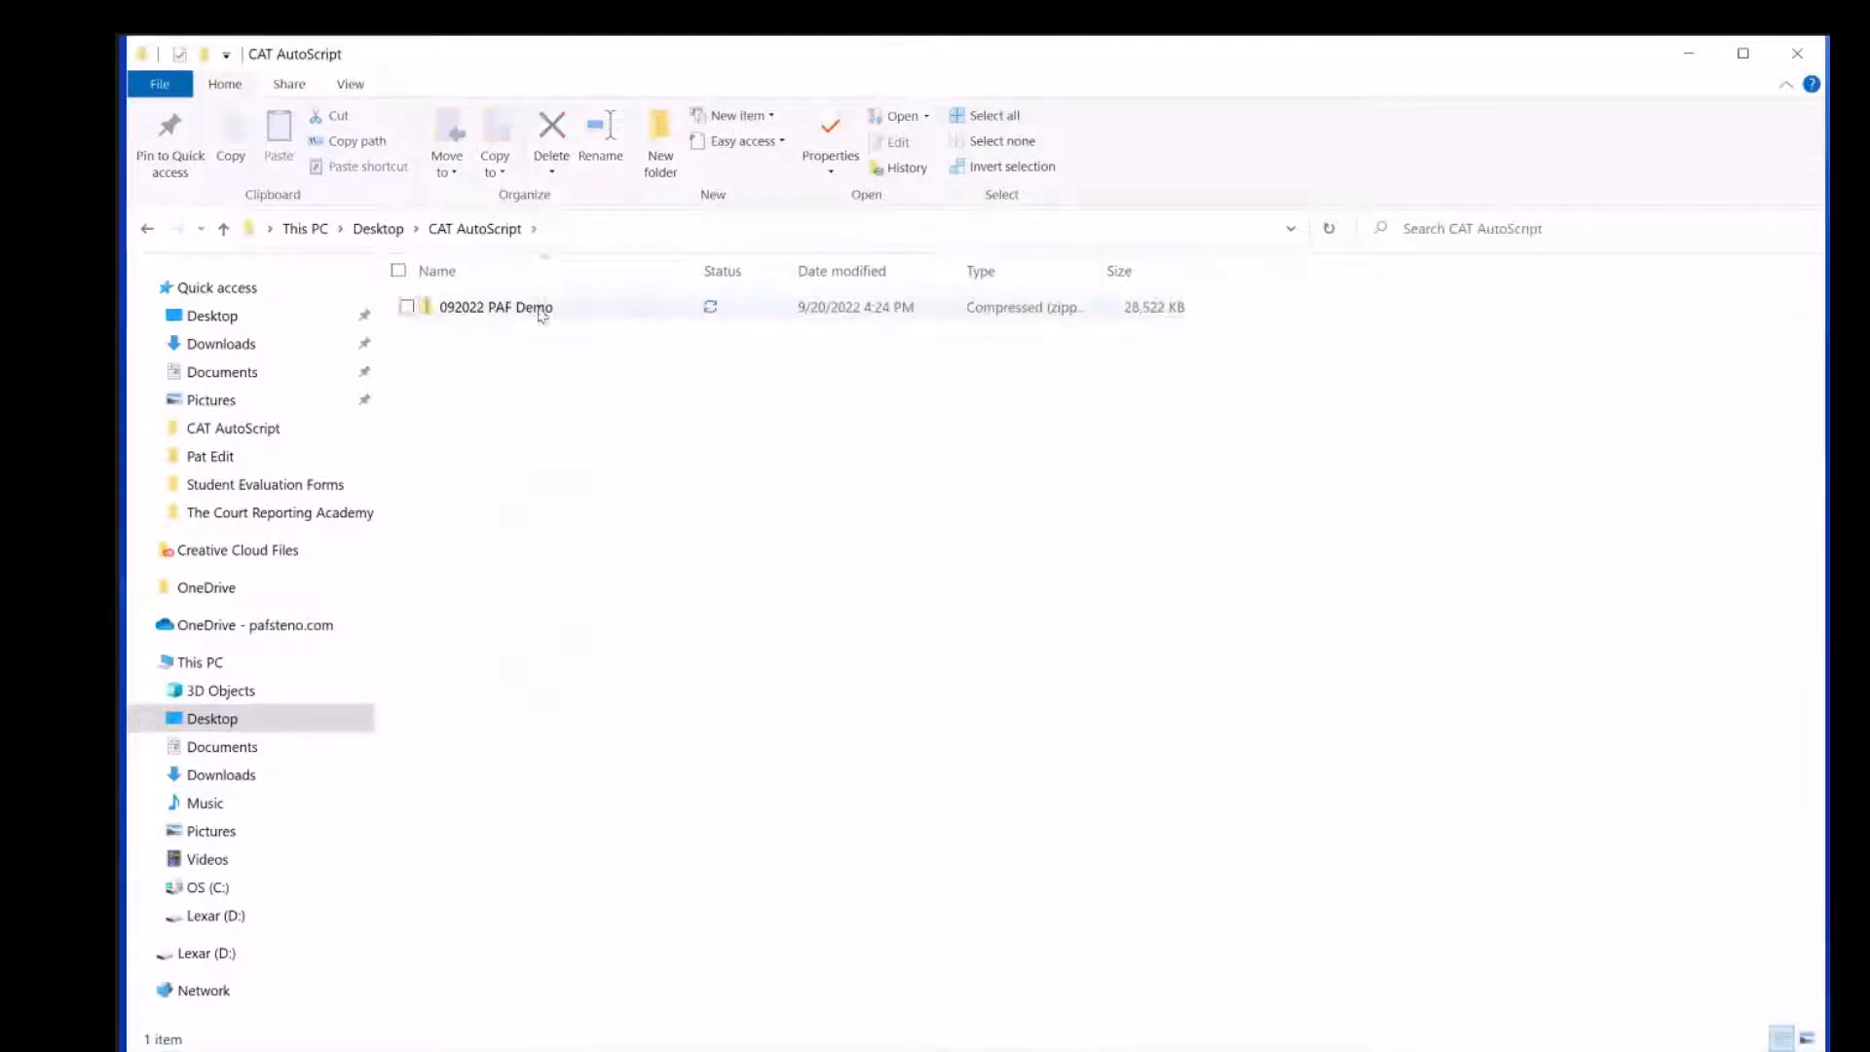
{"action": "left_click", "coordinate": [535, 306]}
{"action": "right_click", "coordinate": [541, 310]}
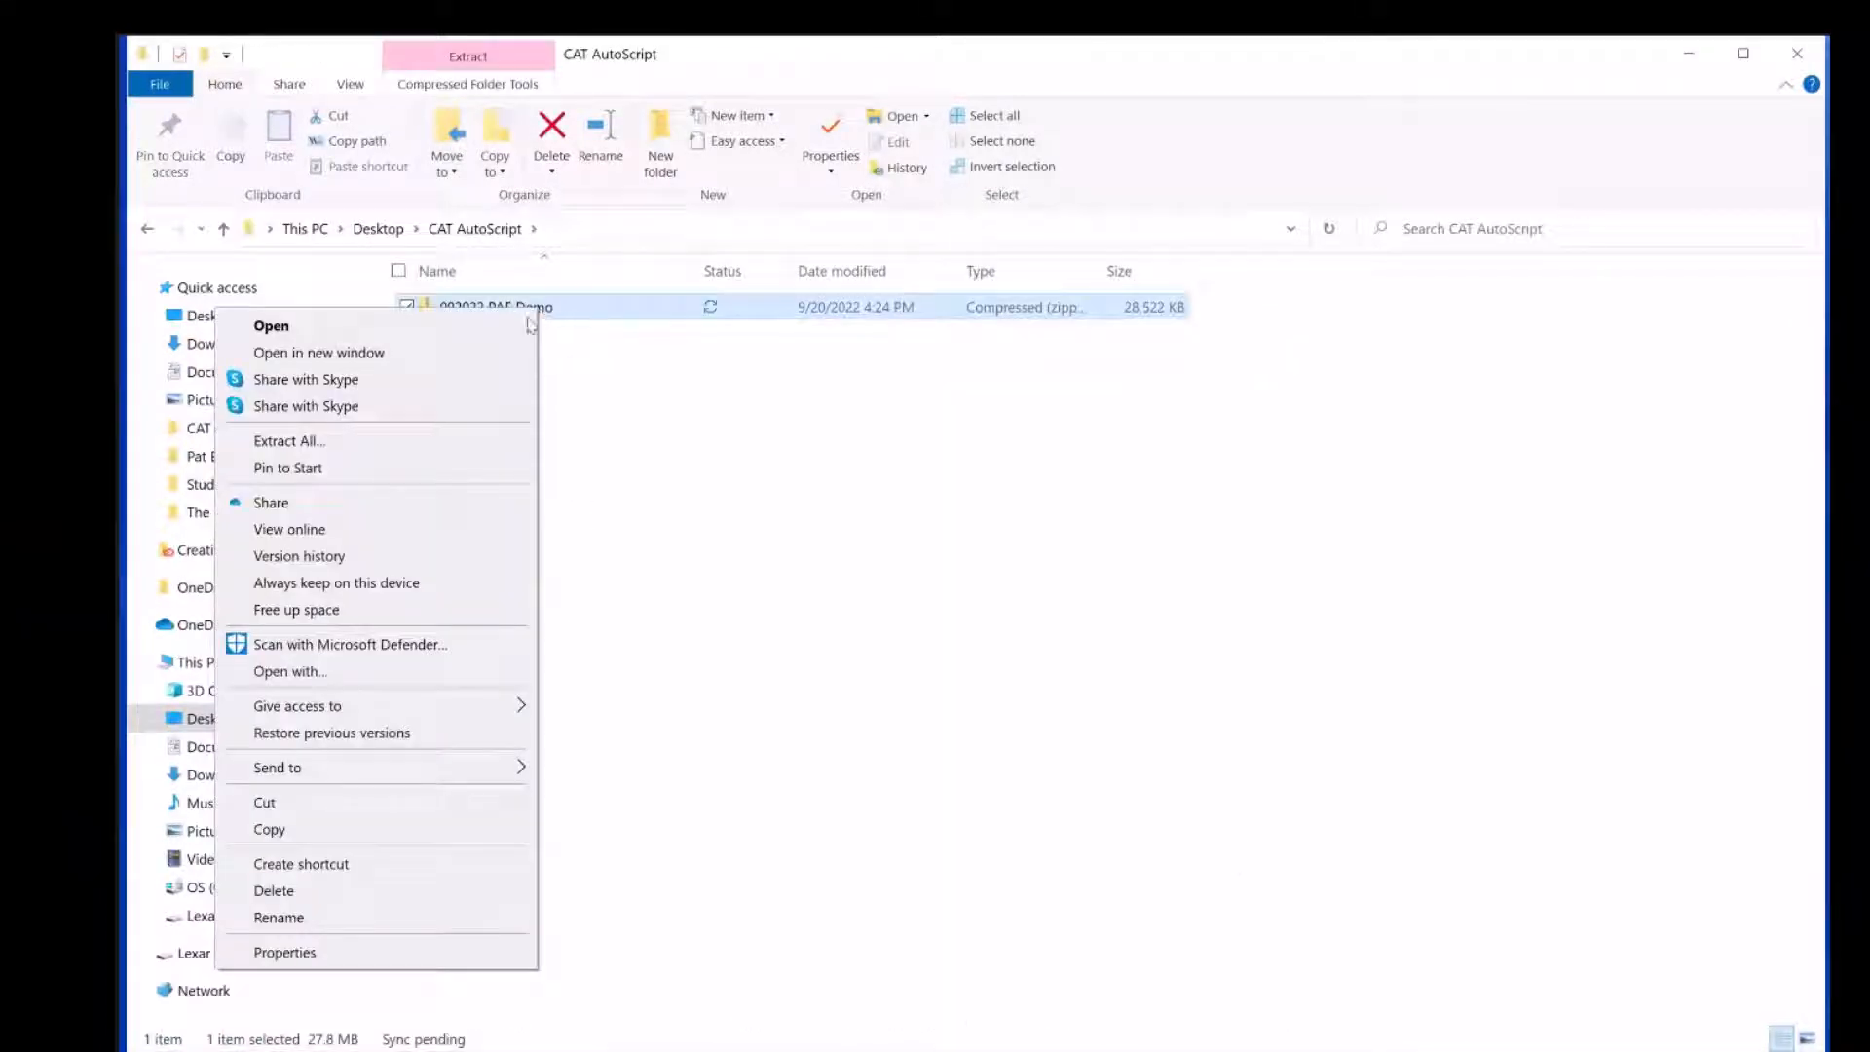
{"action": "left_click", "coordinate": [460, 443]}
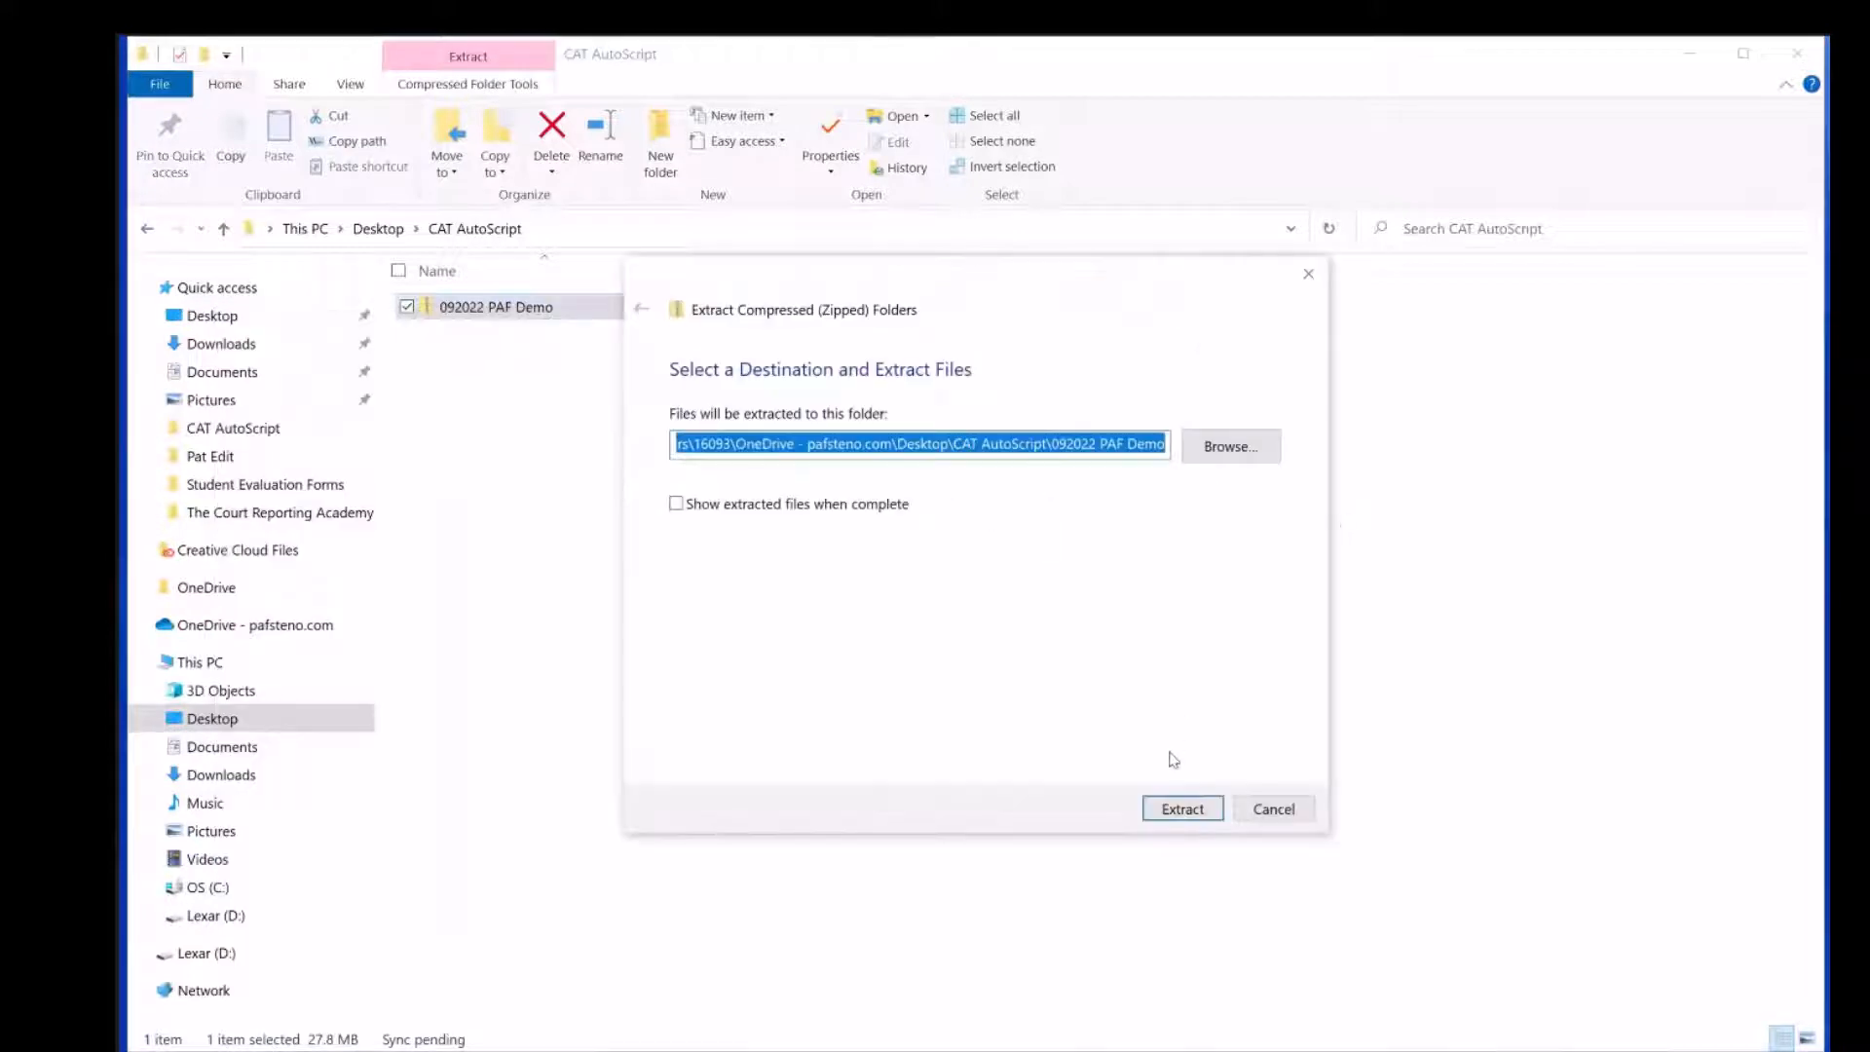
{"action": "key", "text": "Return"}
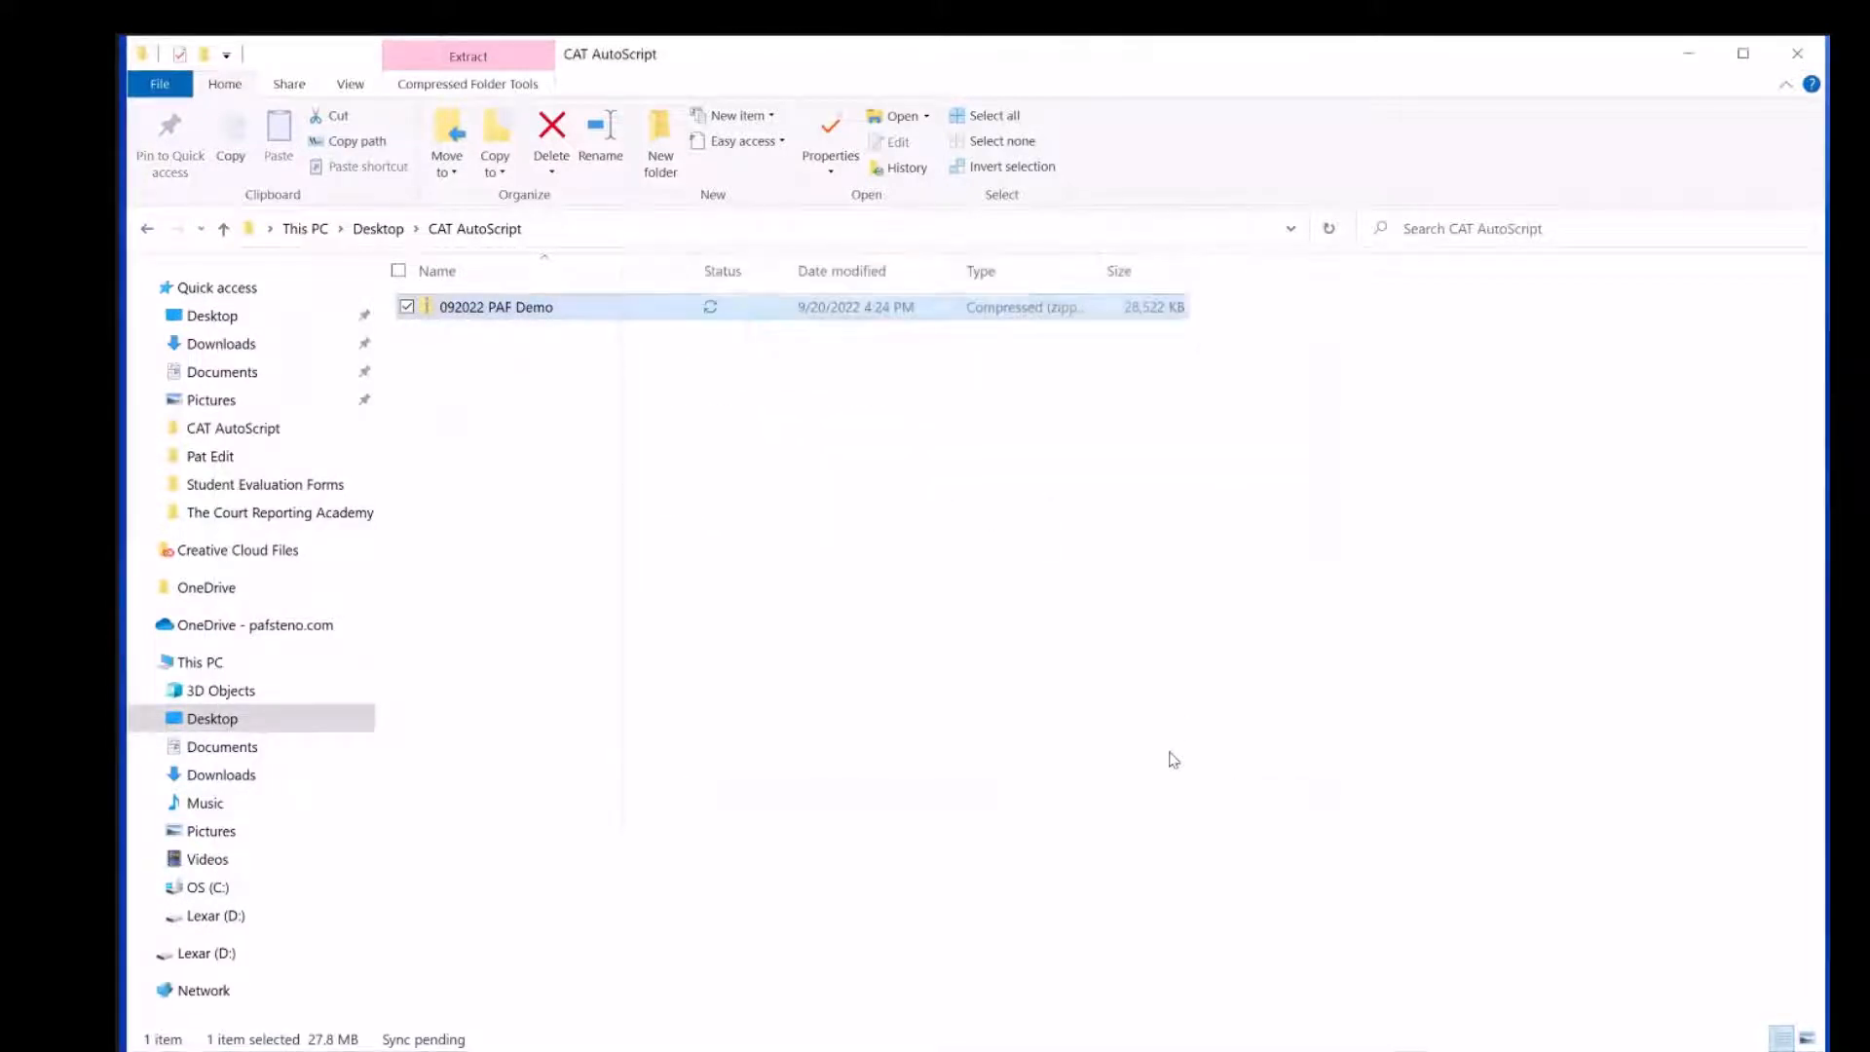
{"action": "left_click", "coordinate": [579, 306]}
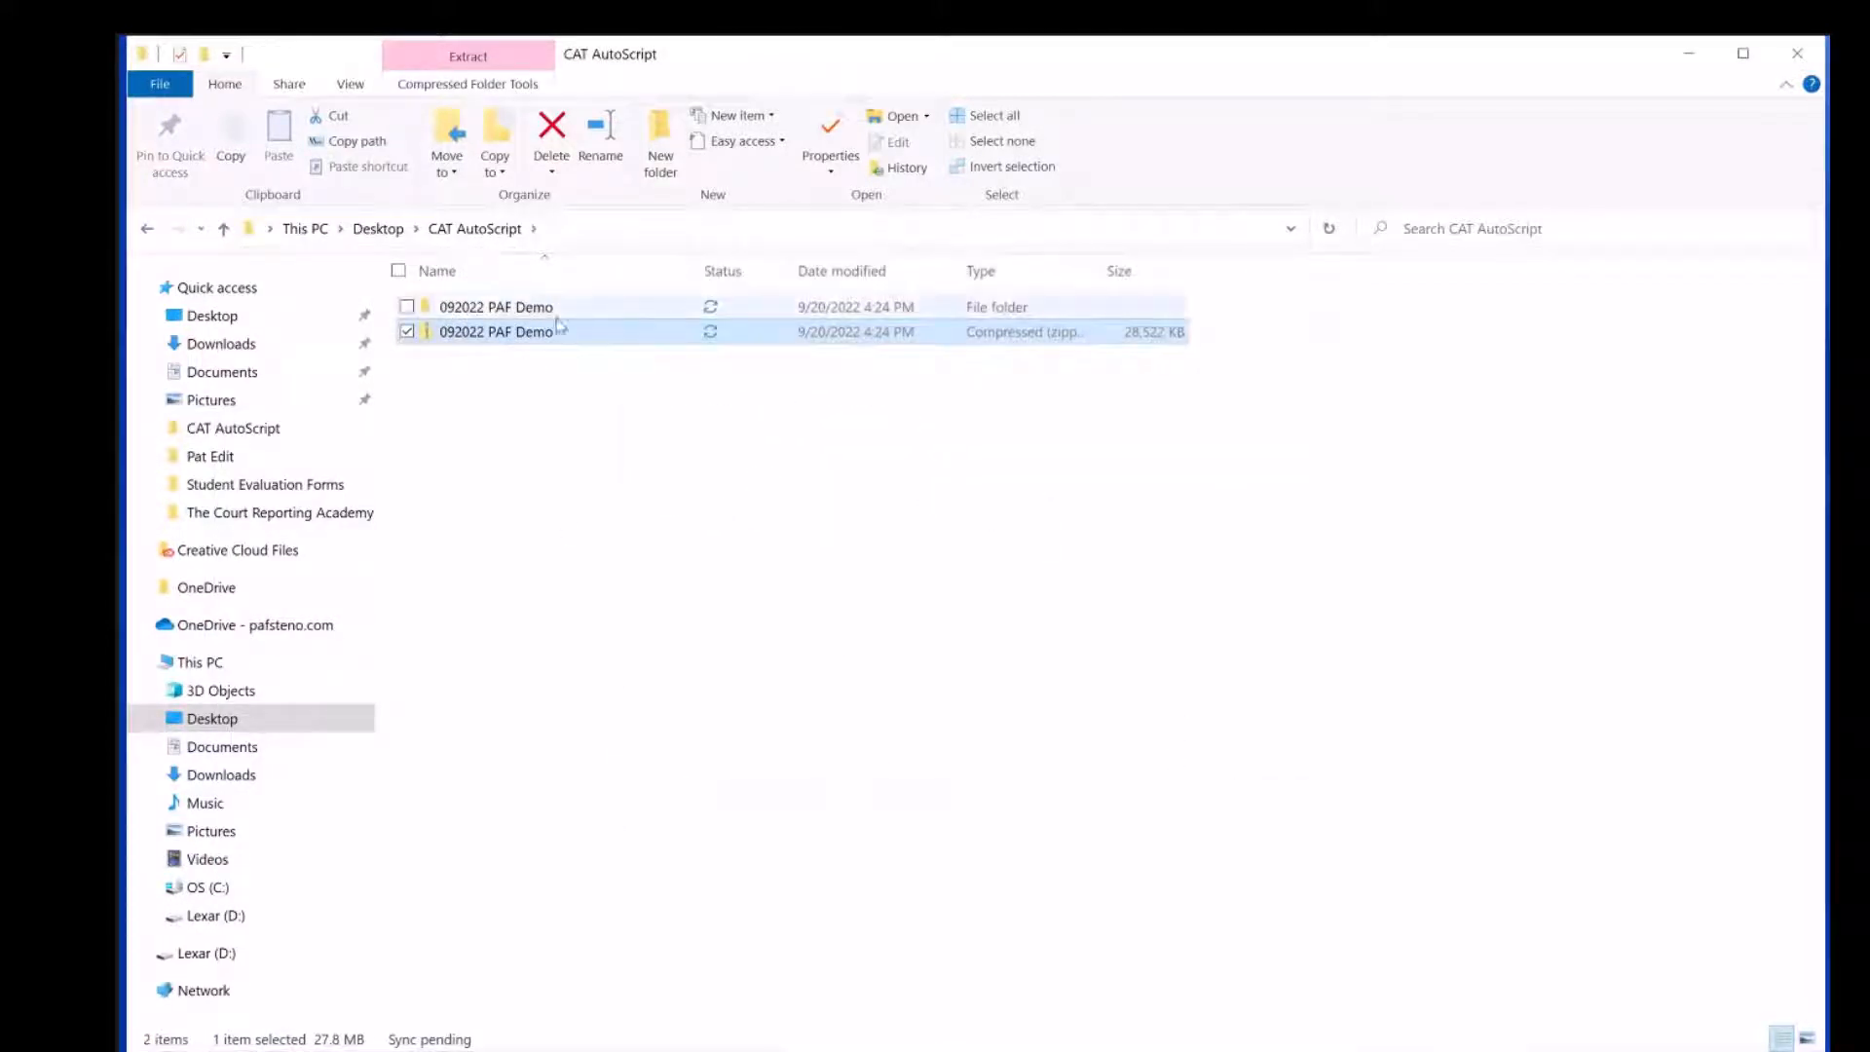
{"action": "double_click", "coordinate": [589, 348]}
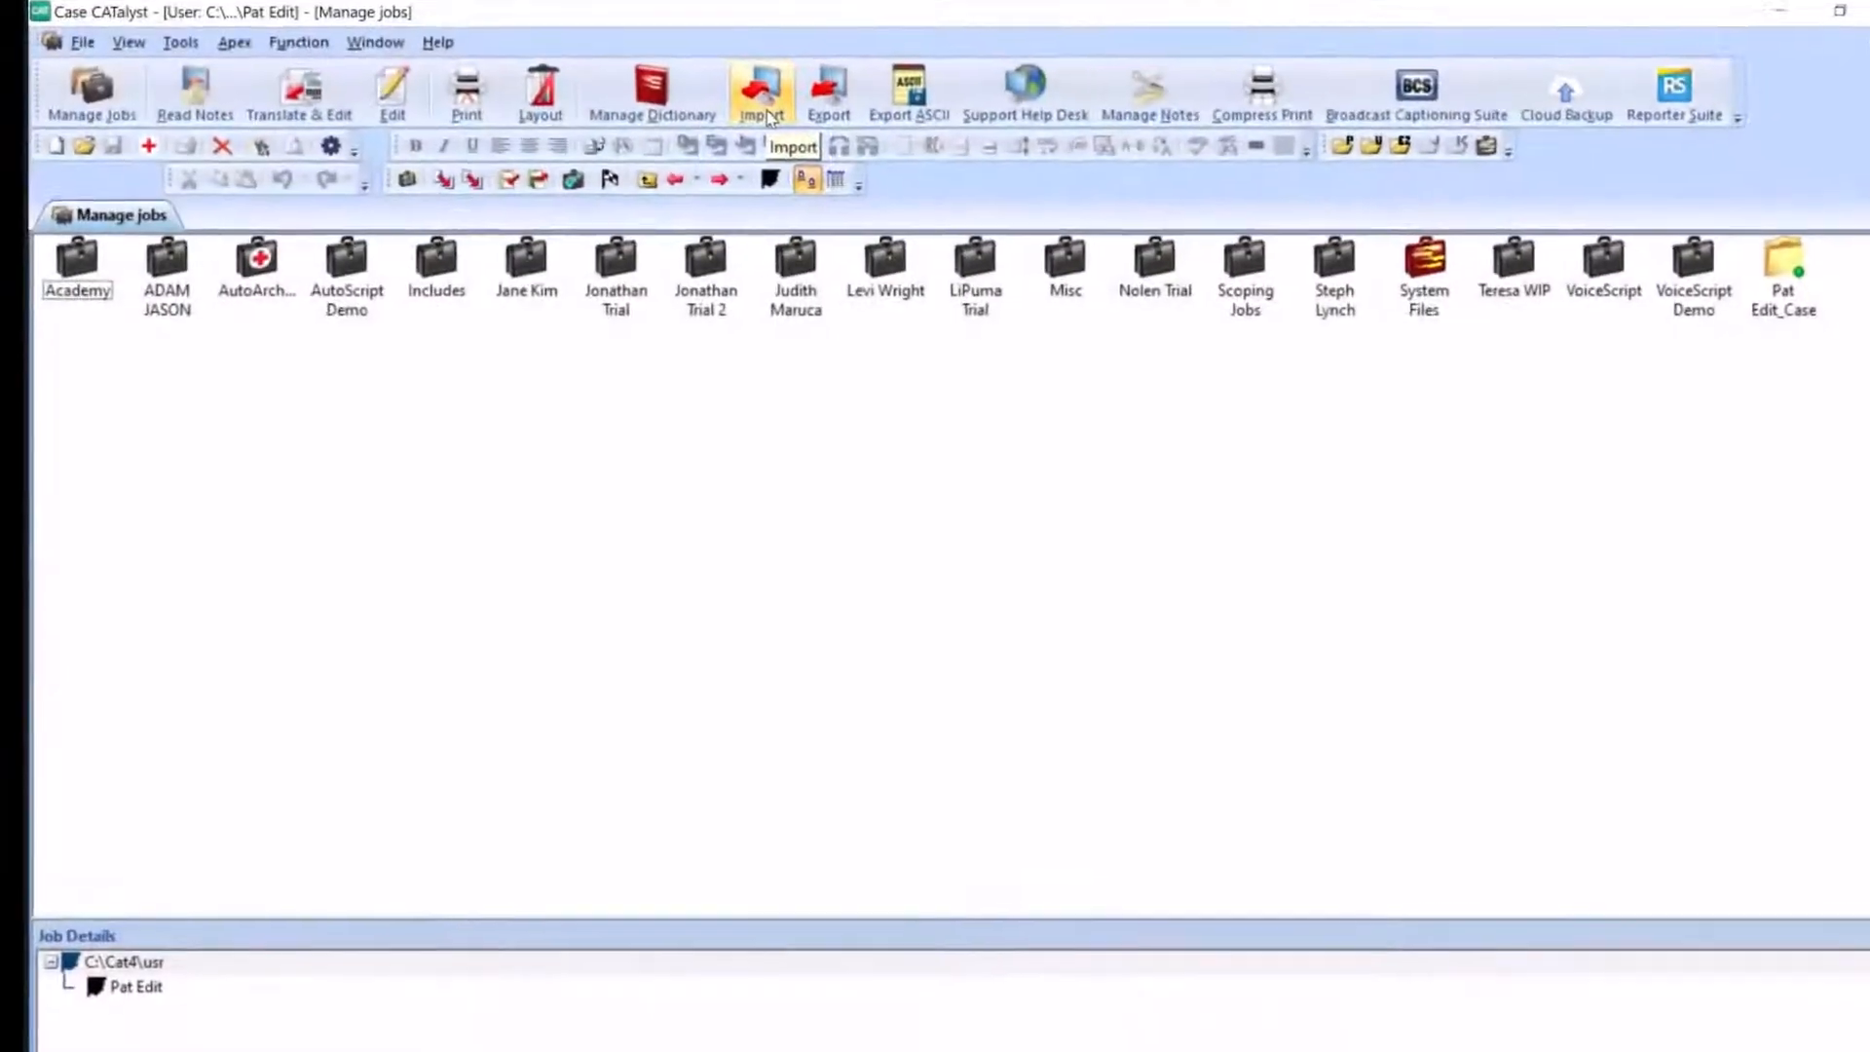
In Case CATalyst, start an RTF/CRE import and choose the extracted 092022 PAF Demo folder under CAT AutoScript as the source
{"action": "left_click", "coordinate": [735, 137]}
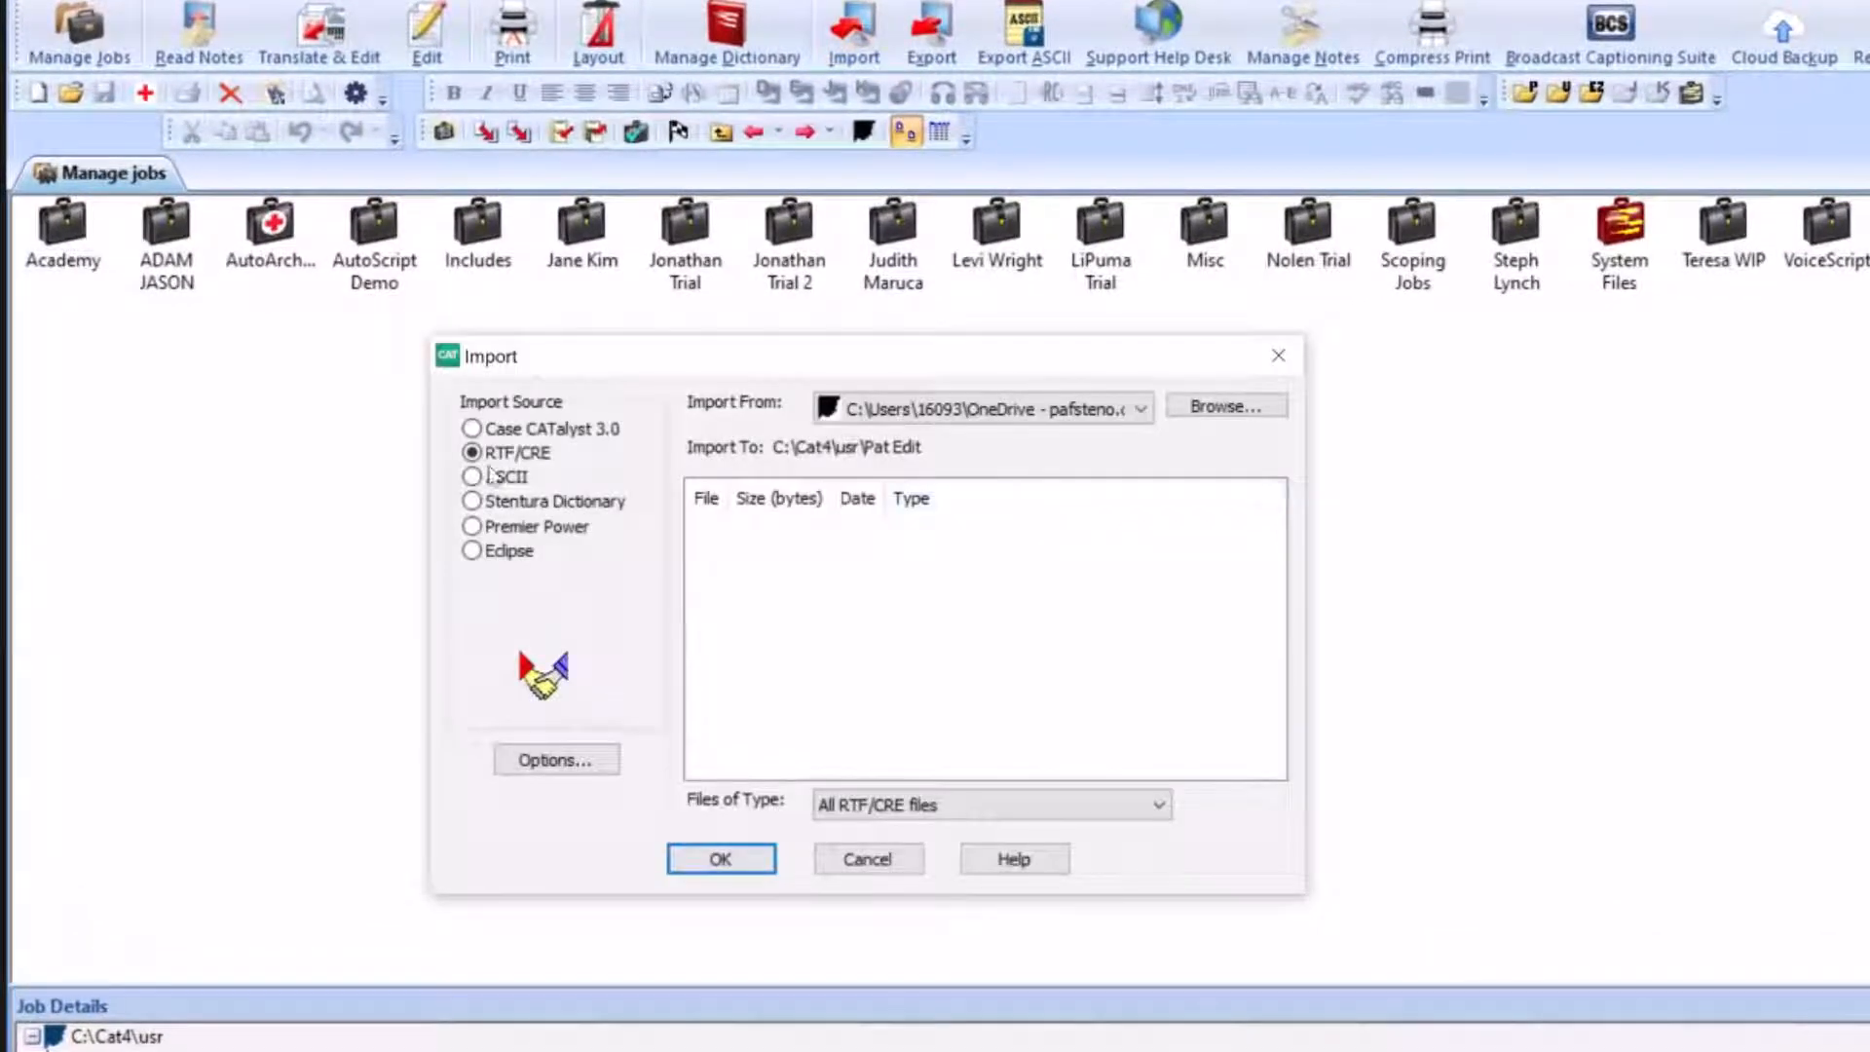
{"action": "left_click", "coordinate": [1229, 409]}
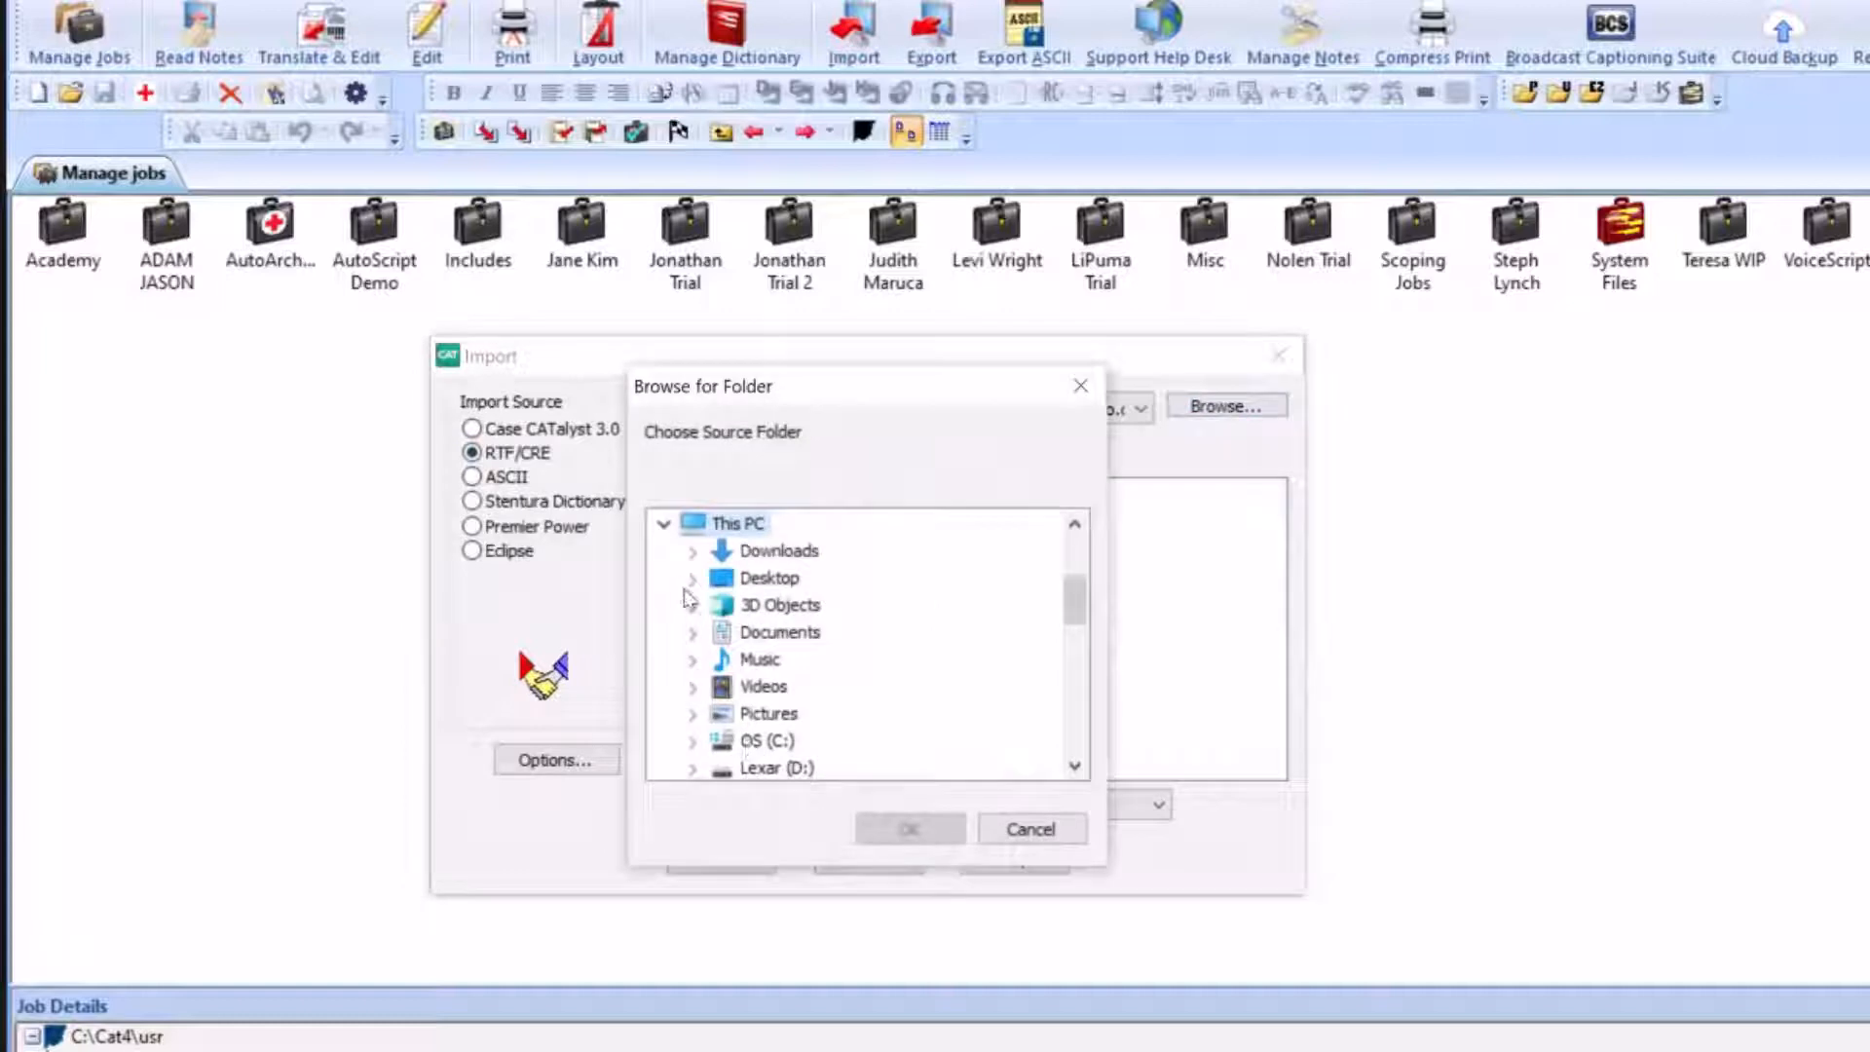
{"action": "left_click", "coordinate": [694, 584]}
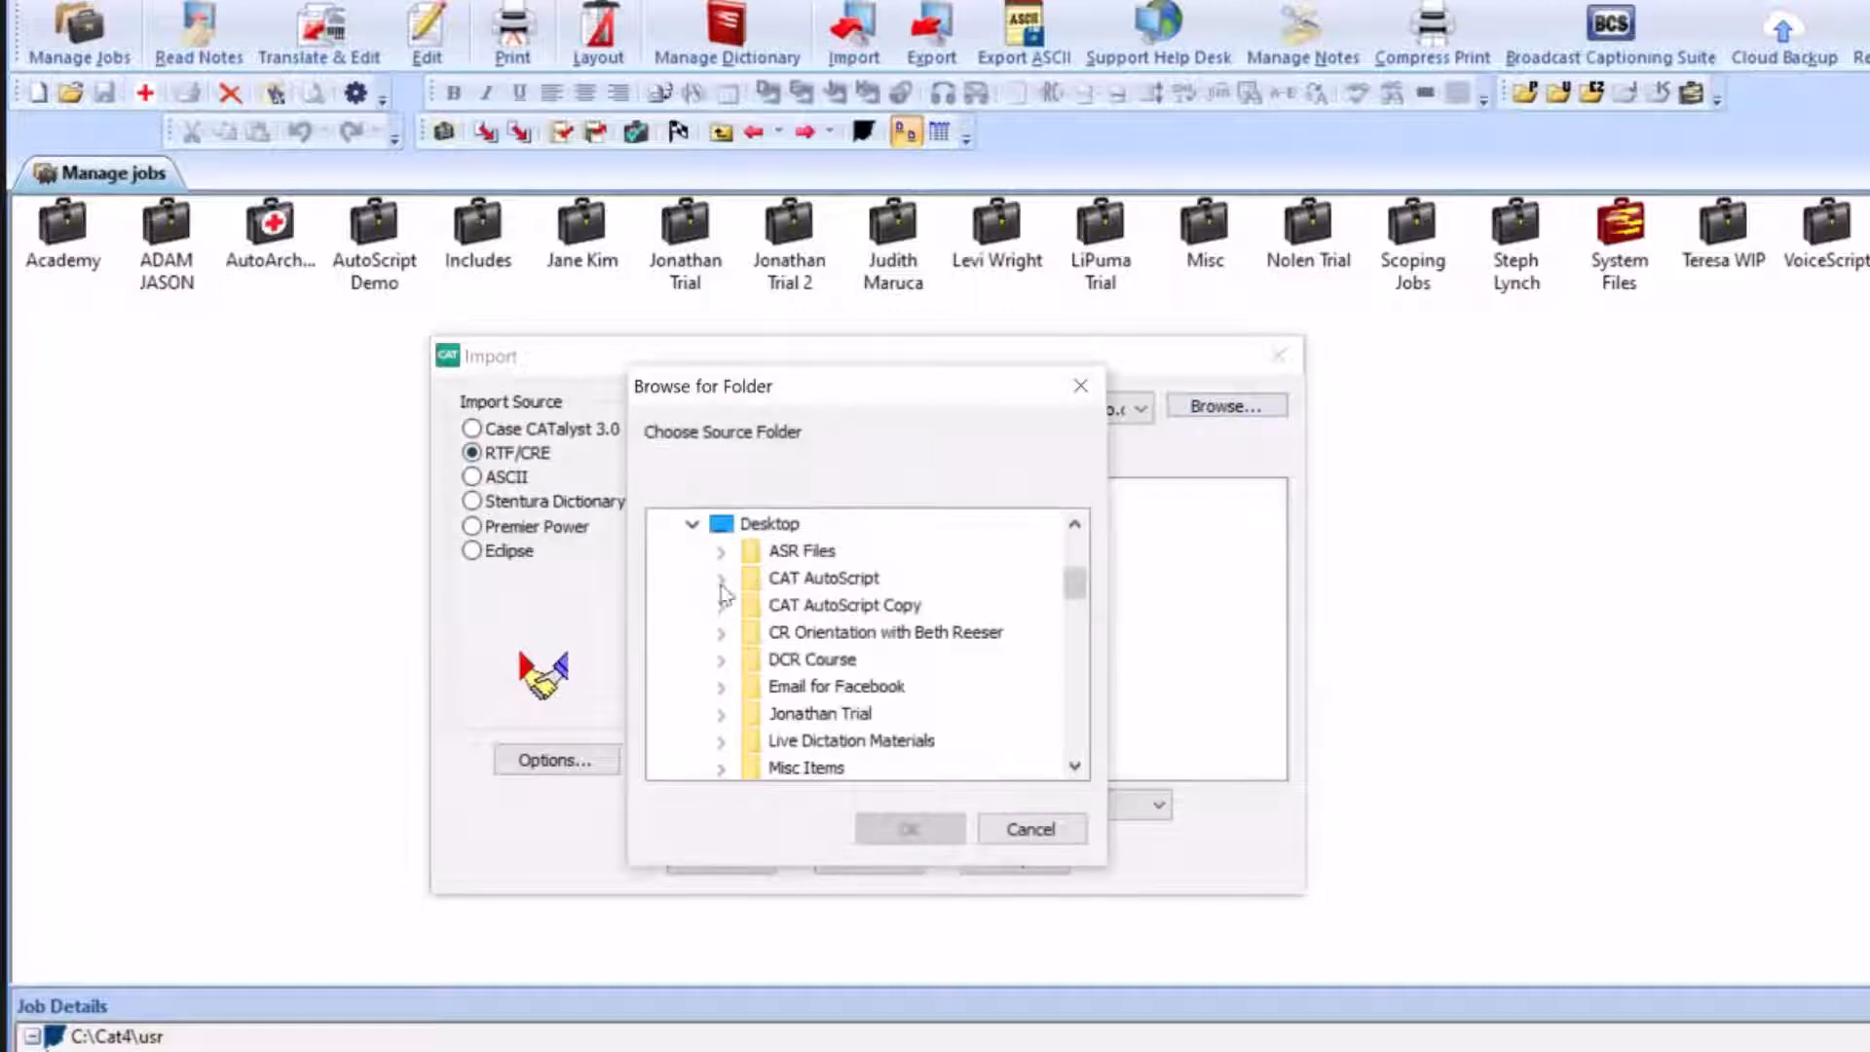
{"action": "left_click", "coordinate": [722, 581]}
{"action": "left_click", "coordinate": [872, 606]}
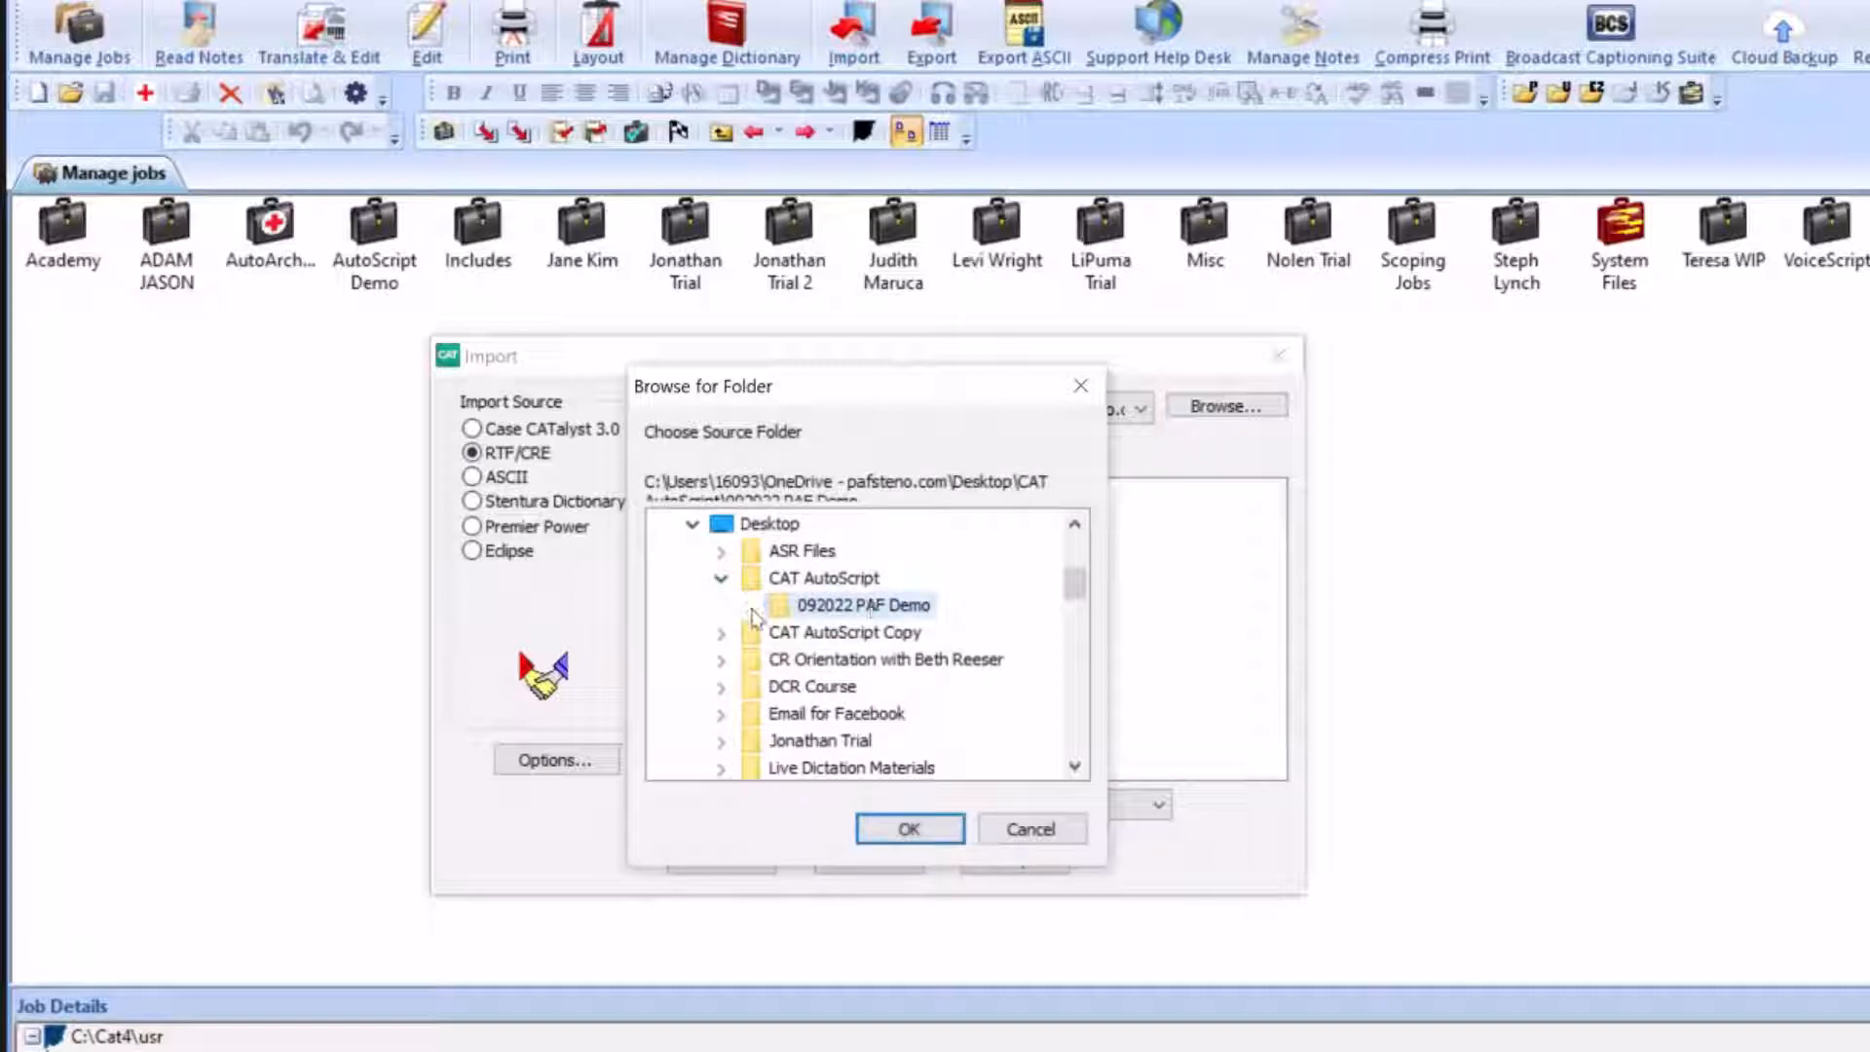
{"action": "left_click", "coordinate": [909, 829]}
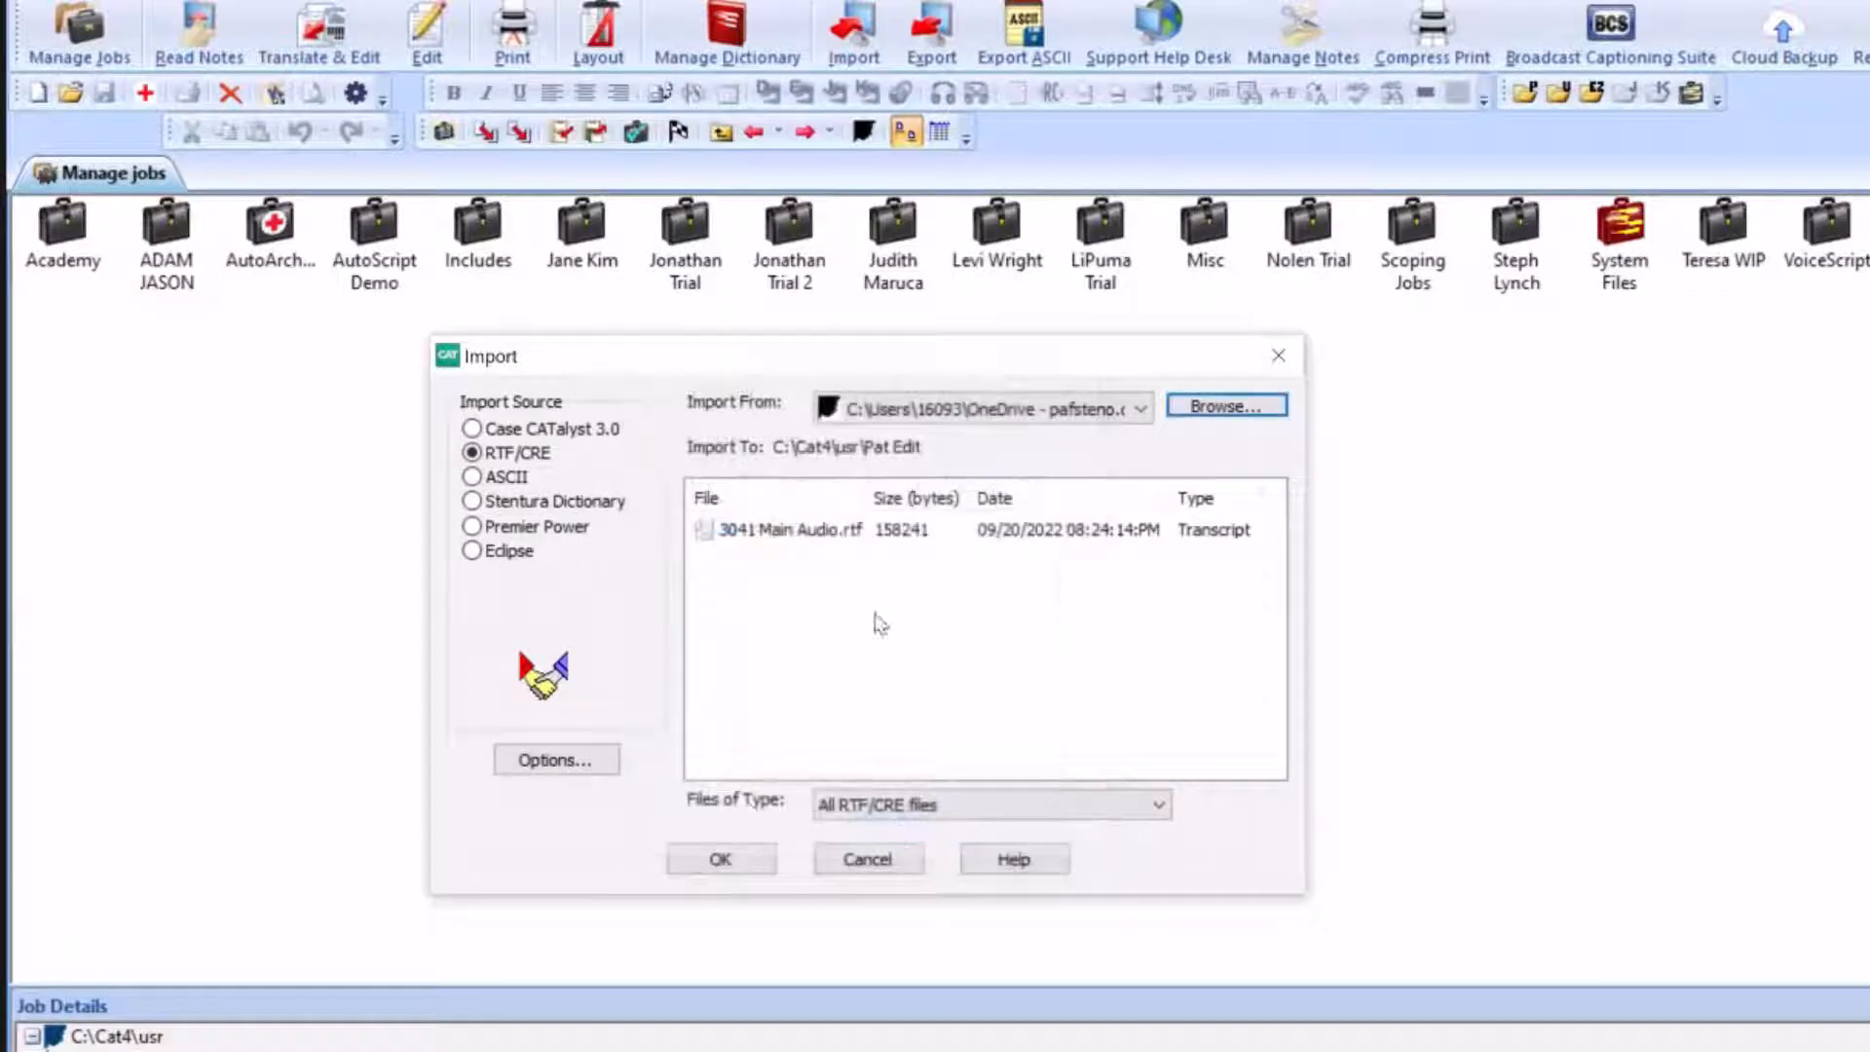
Import the 3041 Main Audio.rtf transcript and save it as 3041 Main Audio.sgngl in the user's main job folder
{"action": "left_click", "coordinate": [1074, 534]}
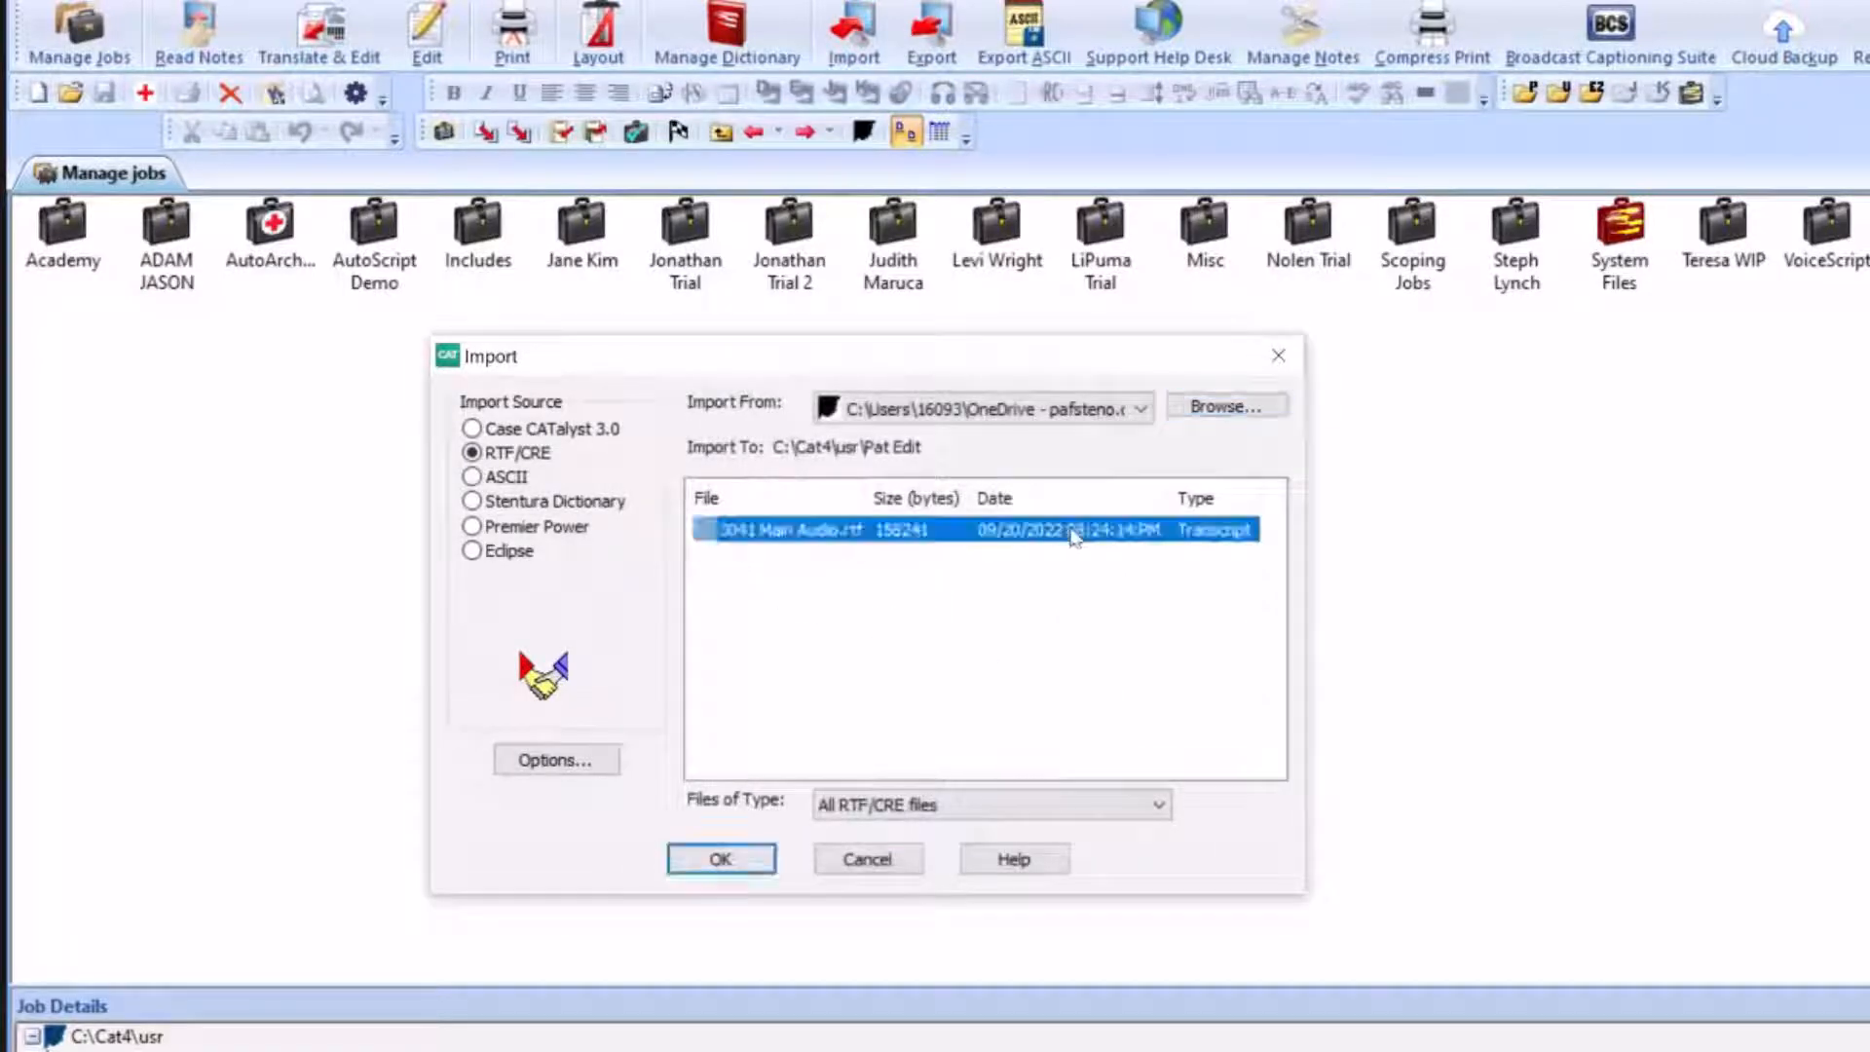
{"action": "left_click", "coordinate": [742, 840]}
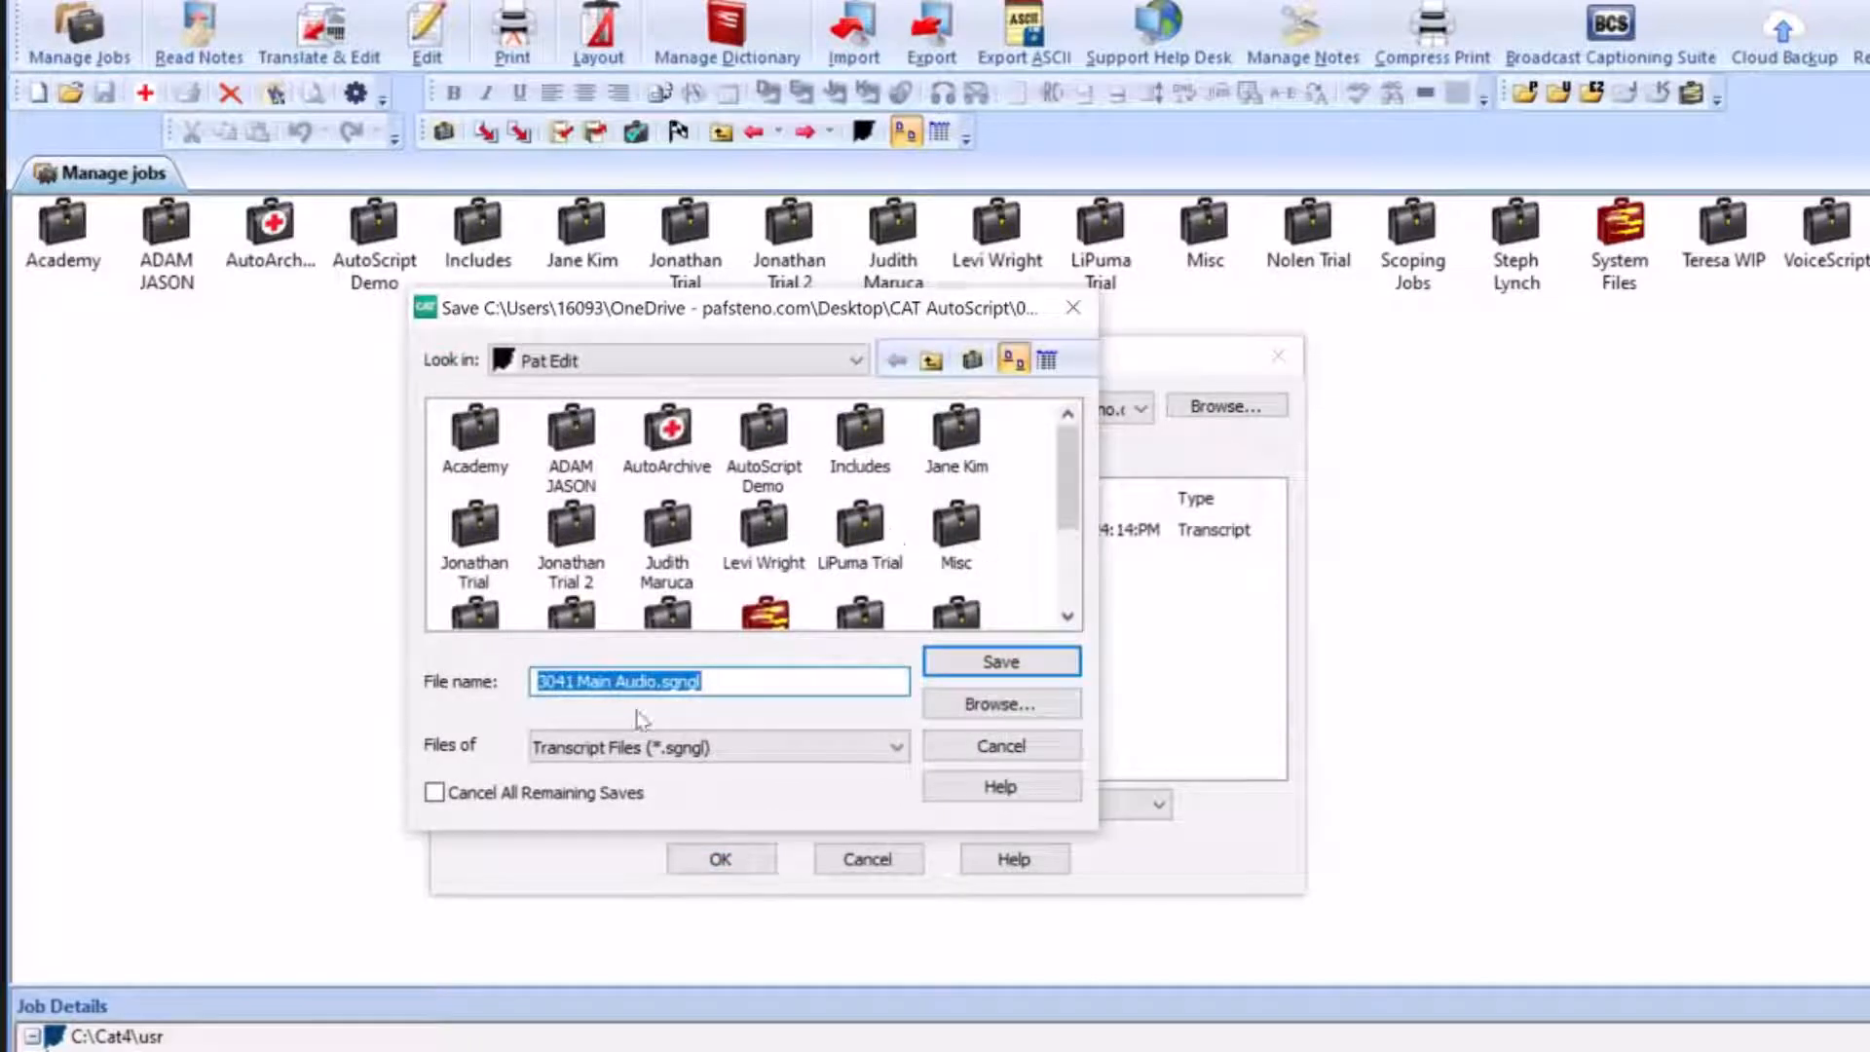
{"action": "left_click", "coordinate": [1003, 664]}
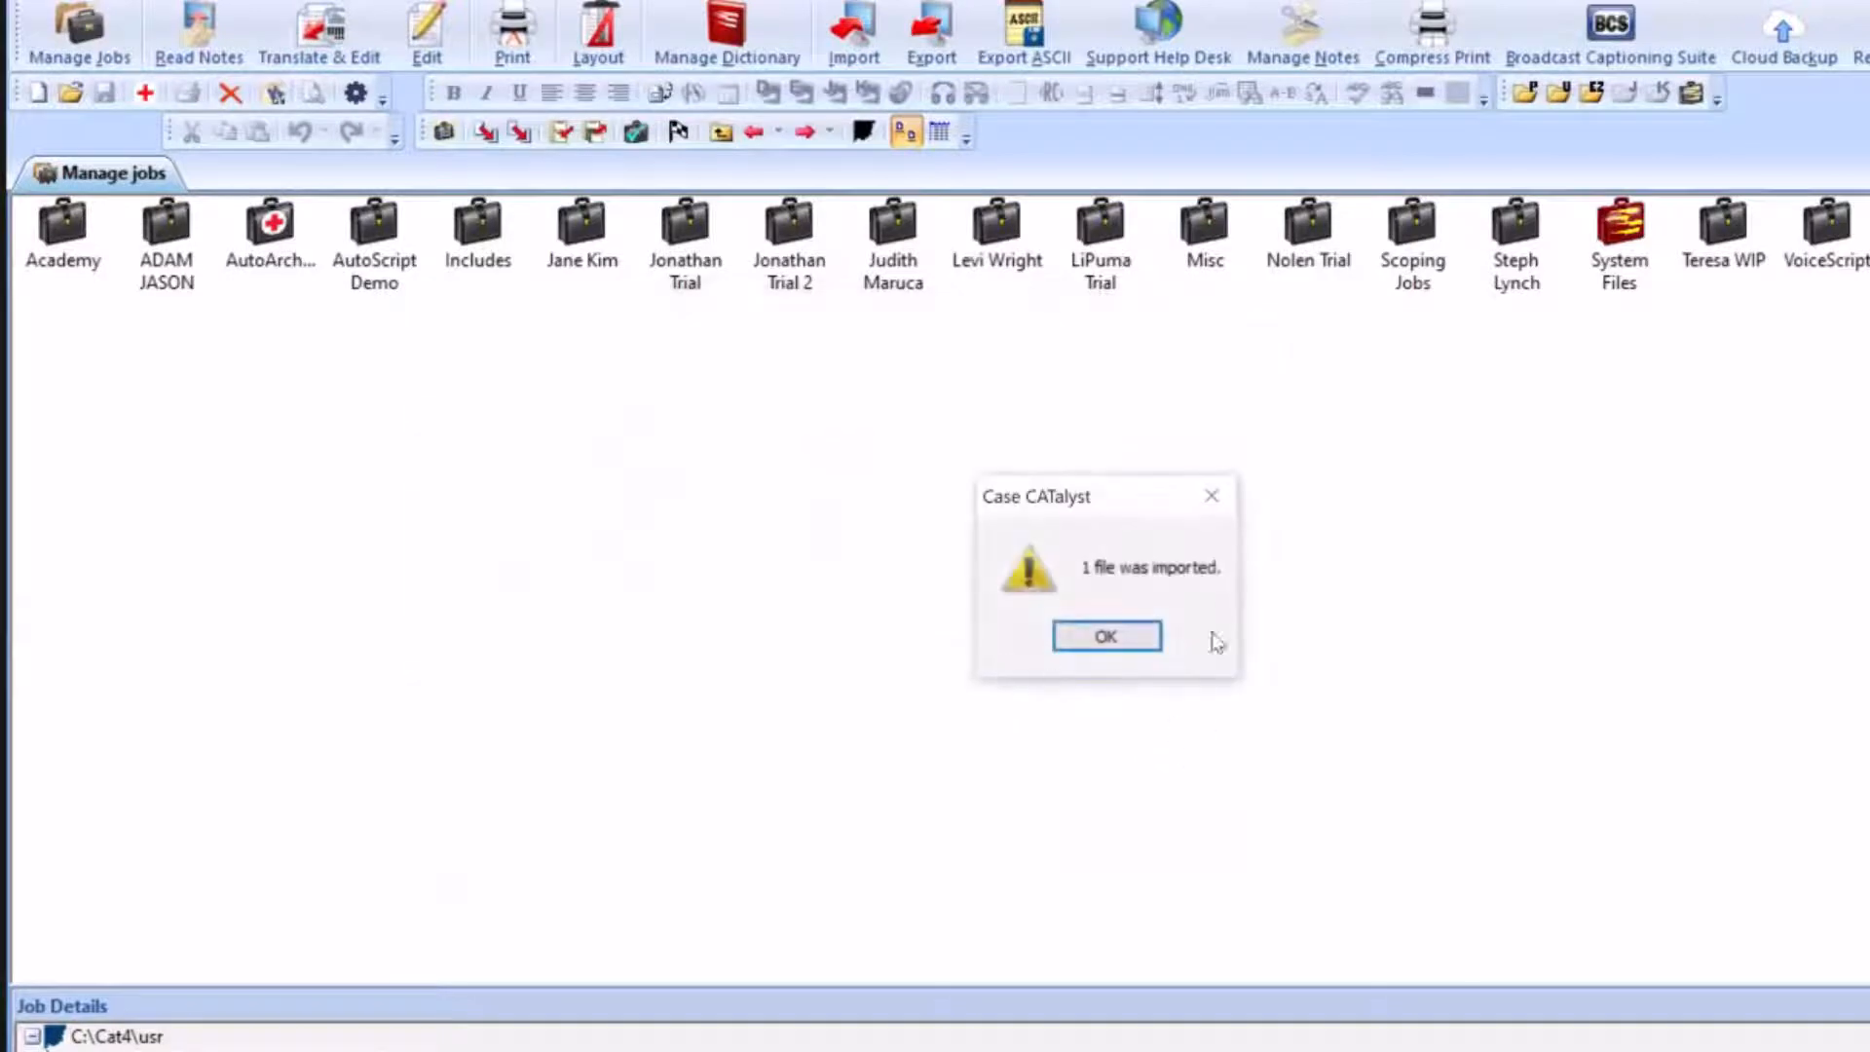
{"action": "left_click", "coordinate": [1105, 638]}
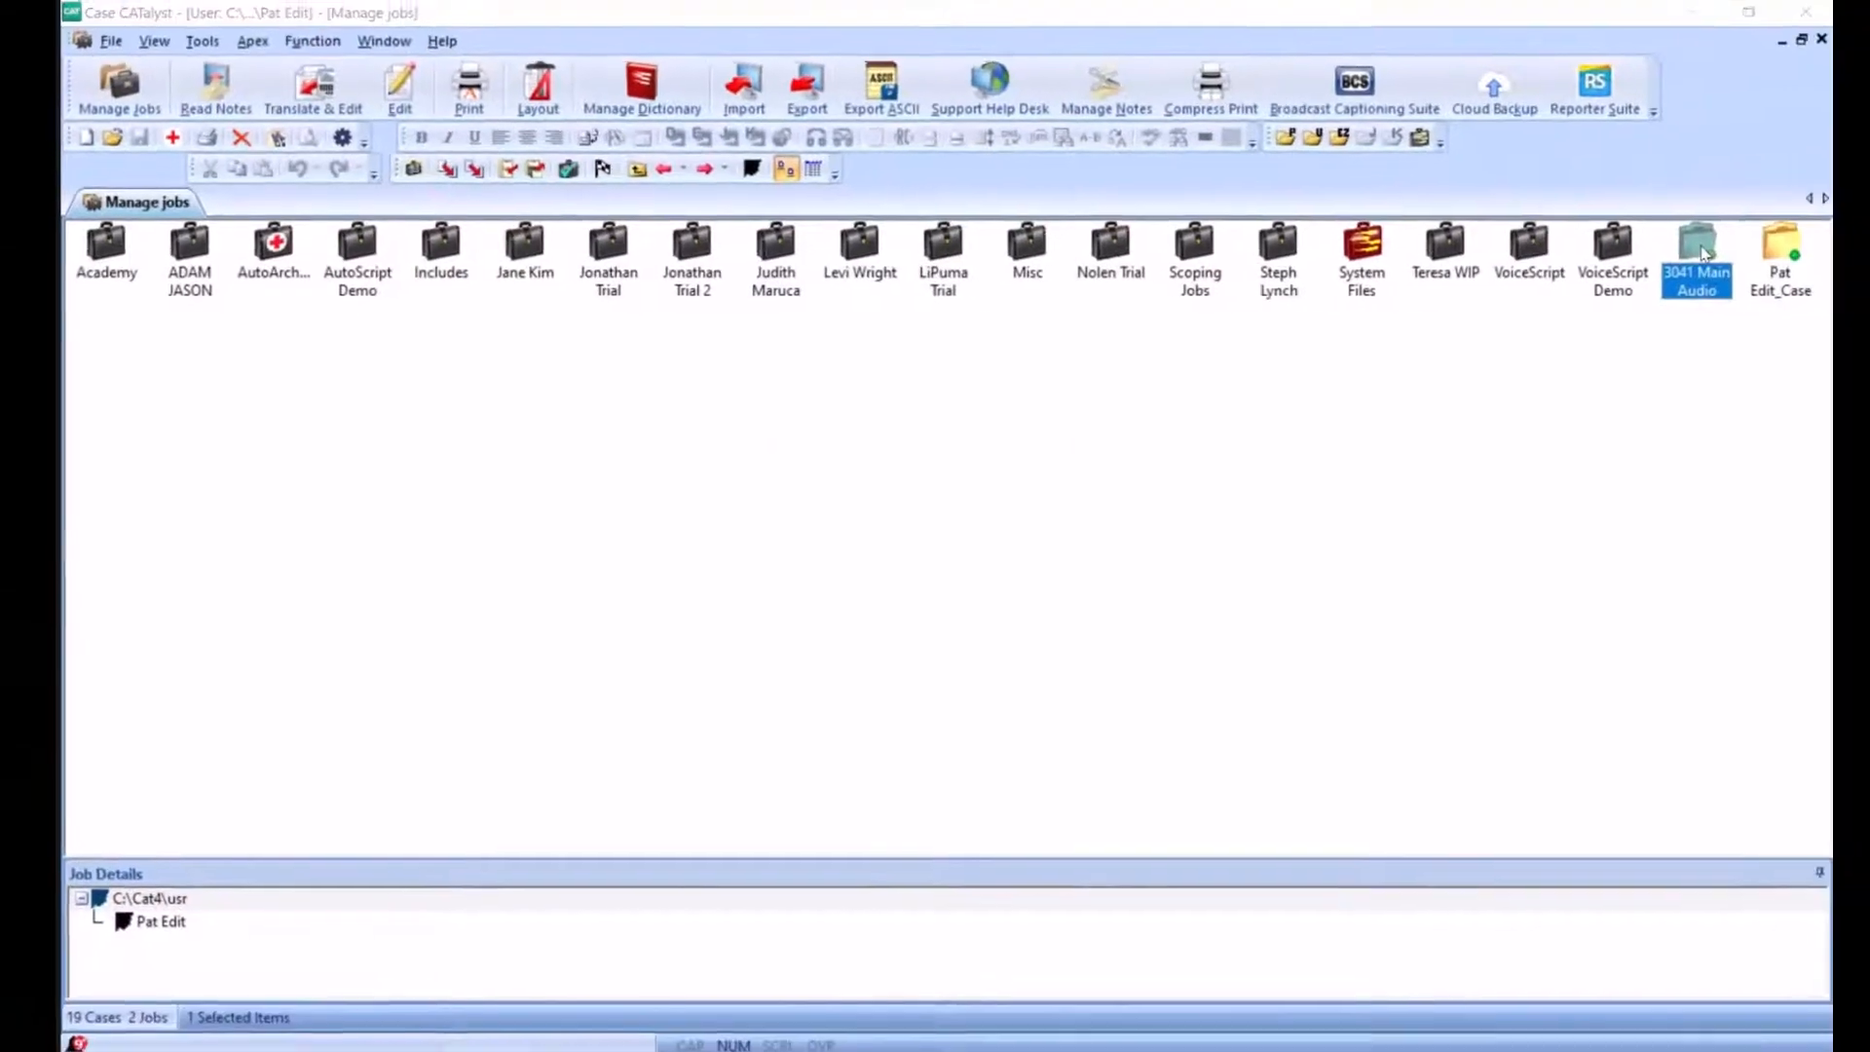
Open the imported 3041 Main Audio transcript and check how its vertical steno notes match the words in the text
{"action": "double_click", "coordinate": [1699, 251]}
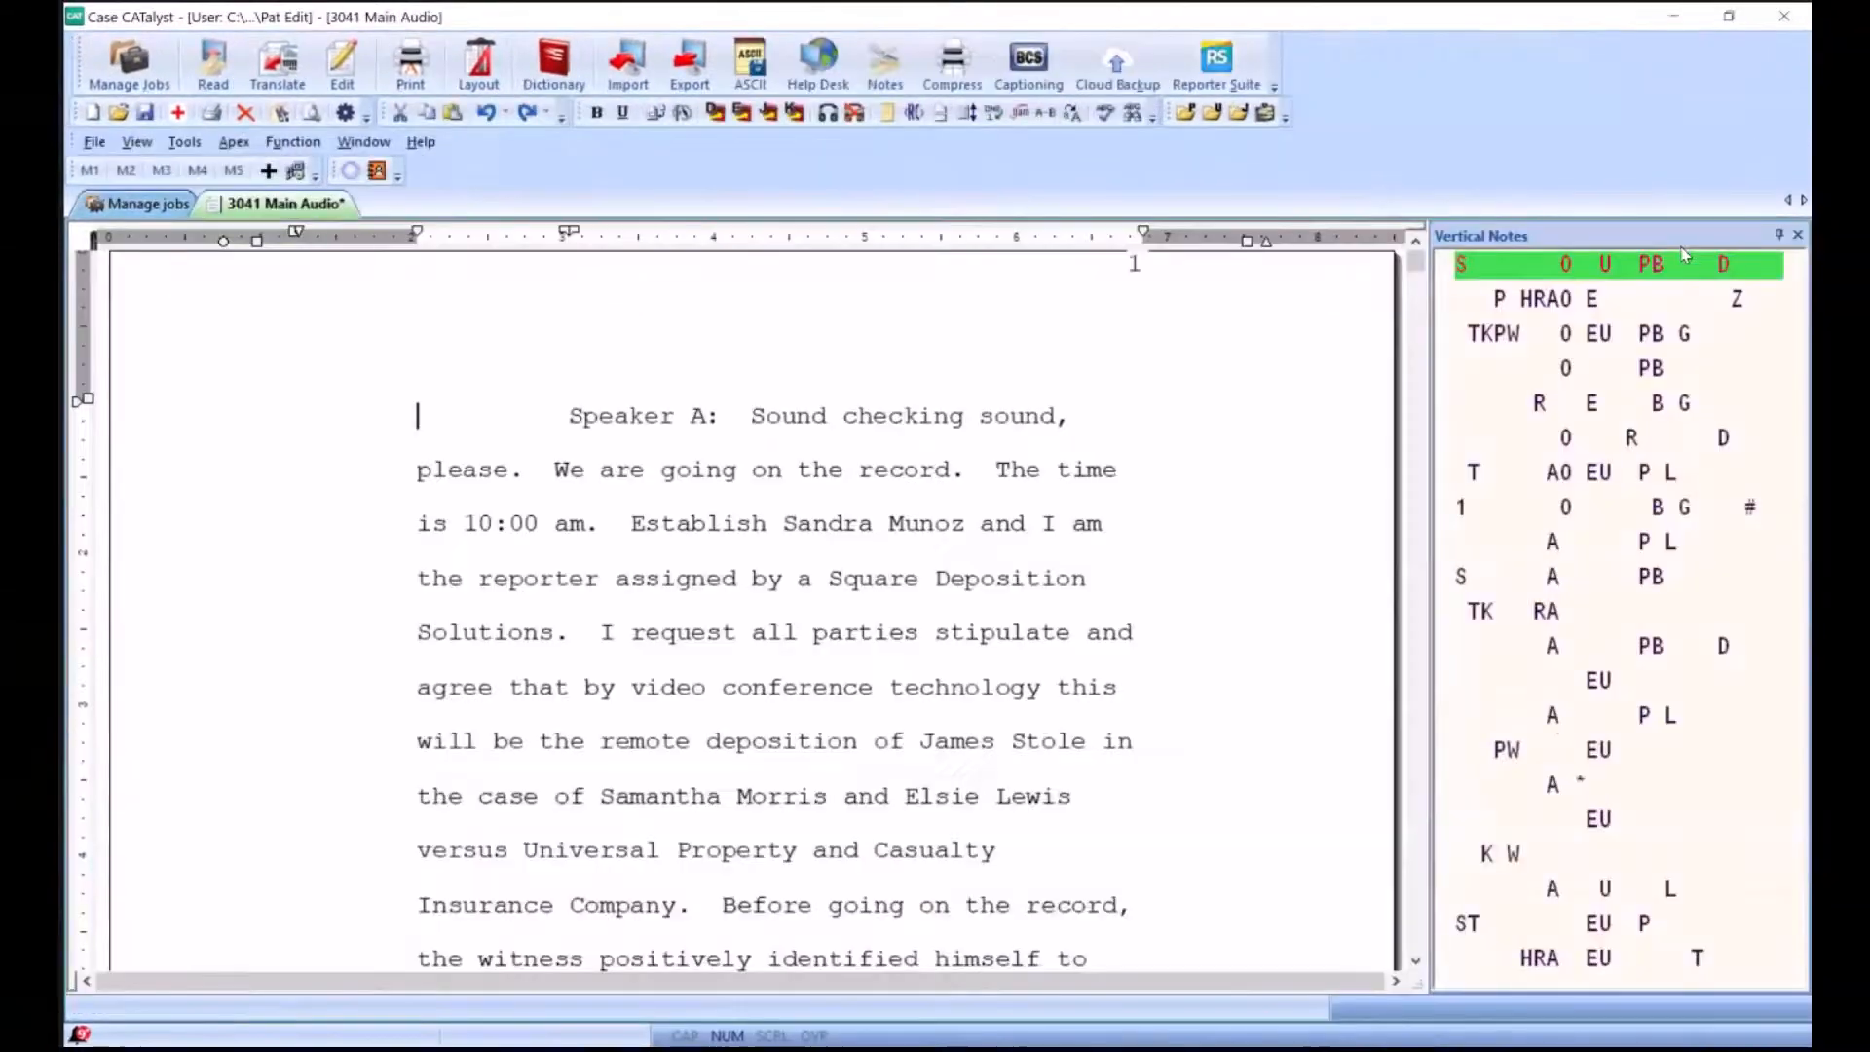
{"action": "left_click", "coordinate": [751, 417]}
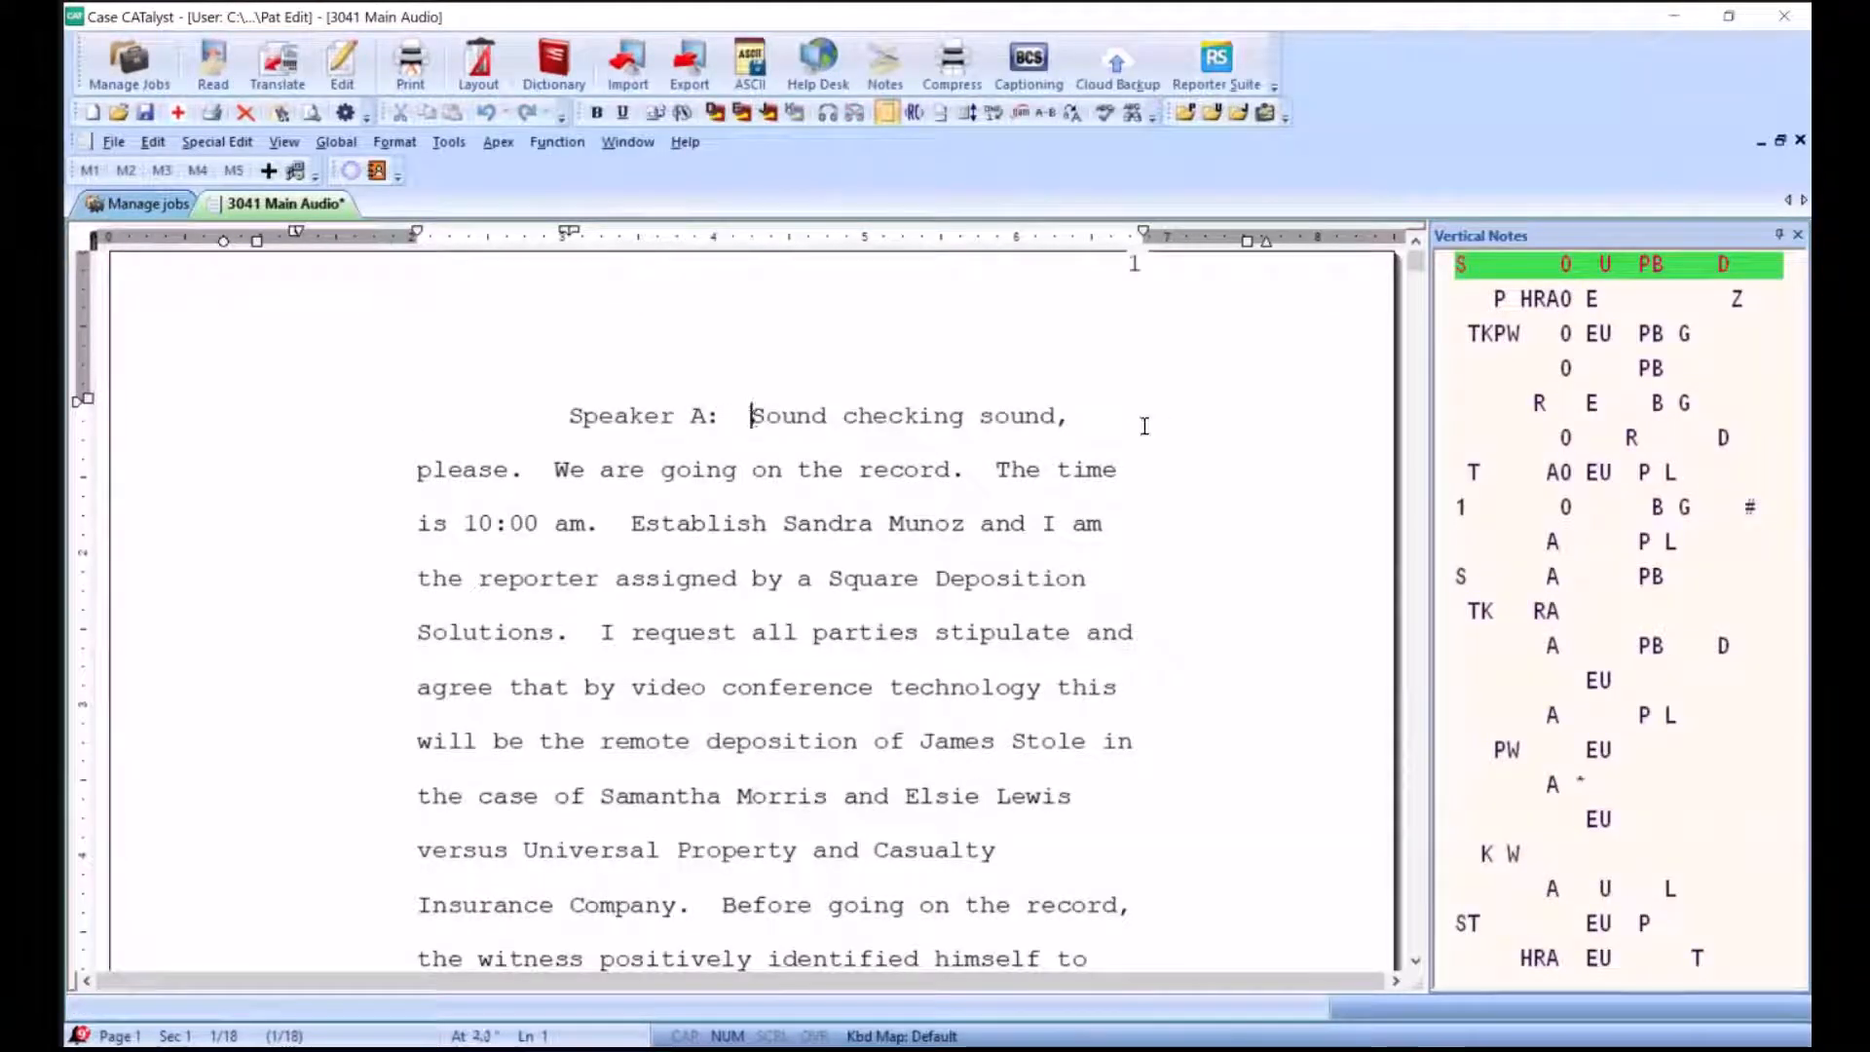
{"action": "left_click", "coordinate": [1629, 413]}
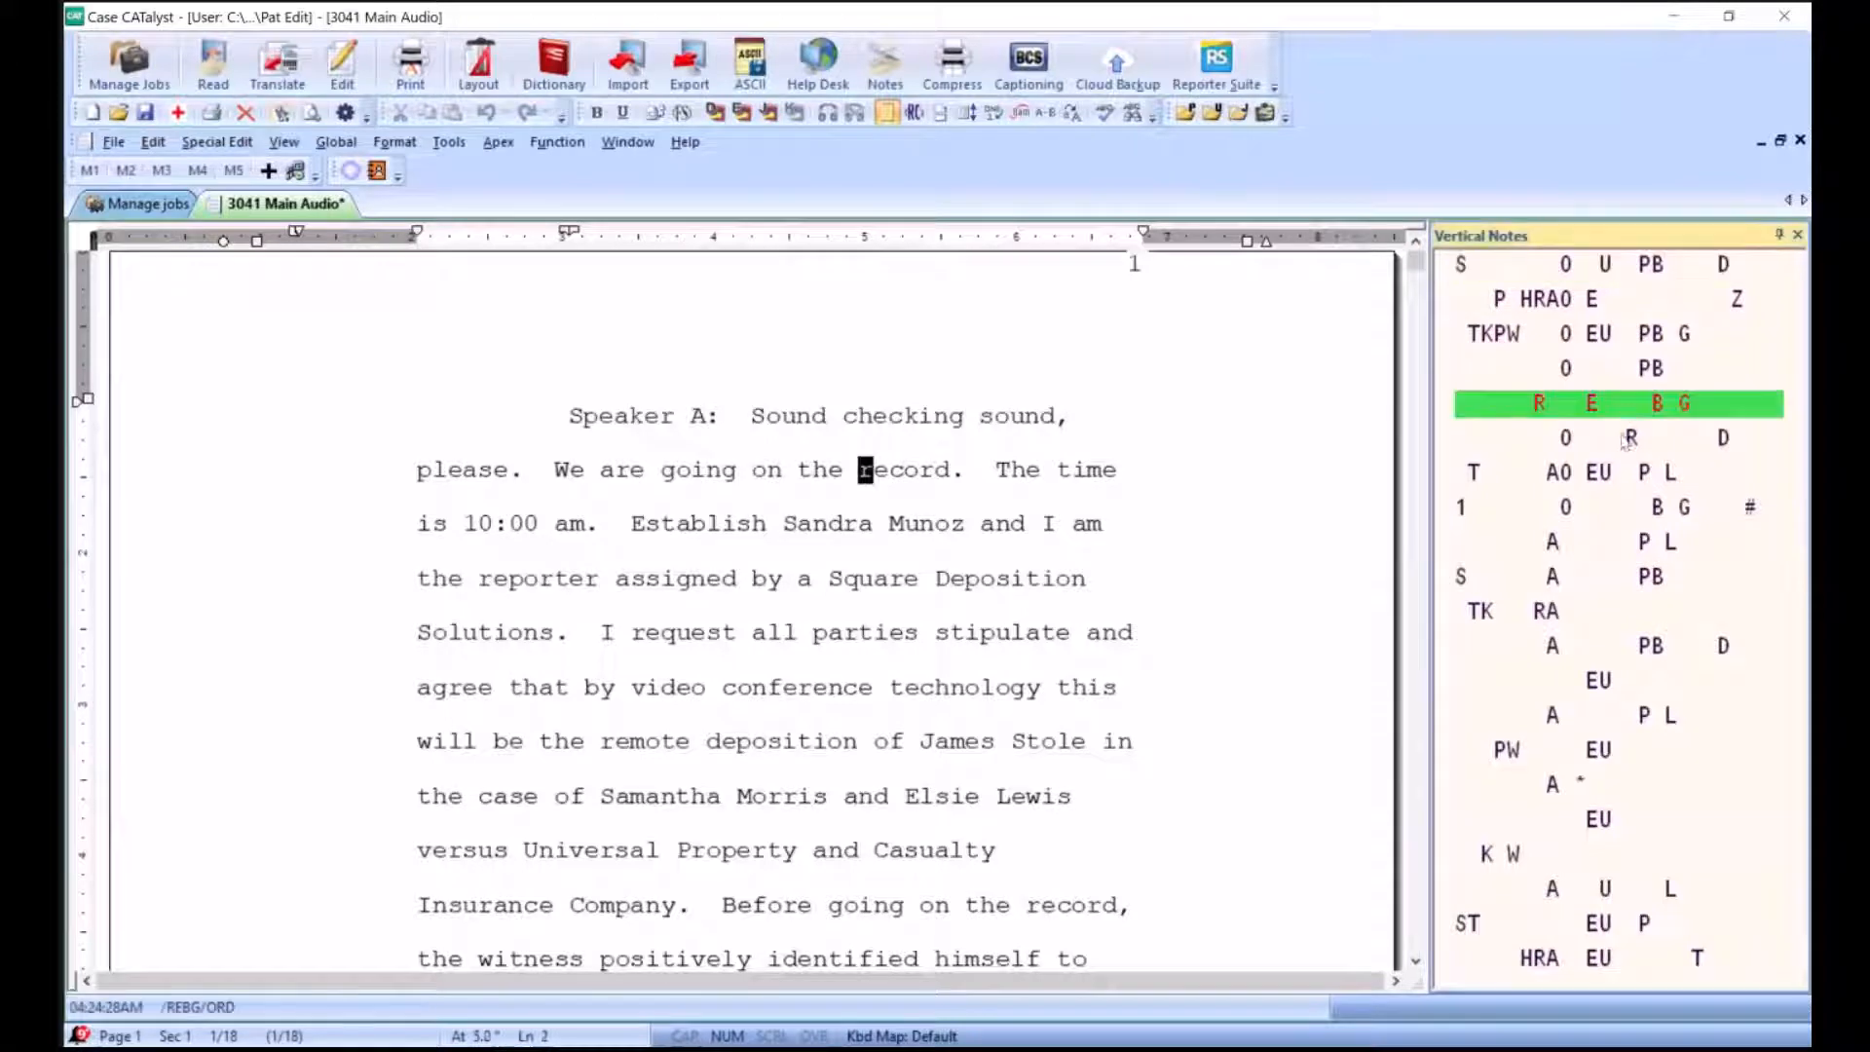
{"action": "left_click", "coordinate": [1581, 579]}
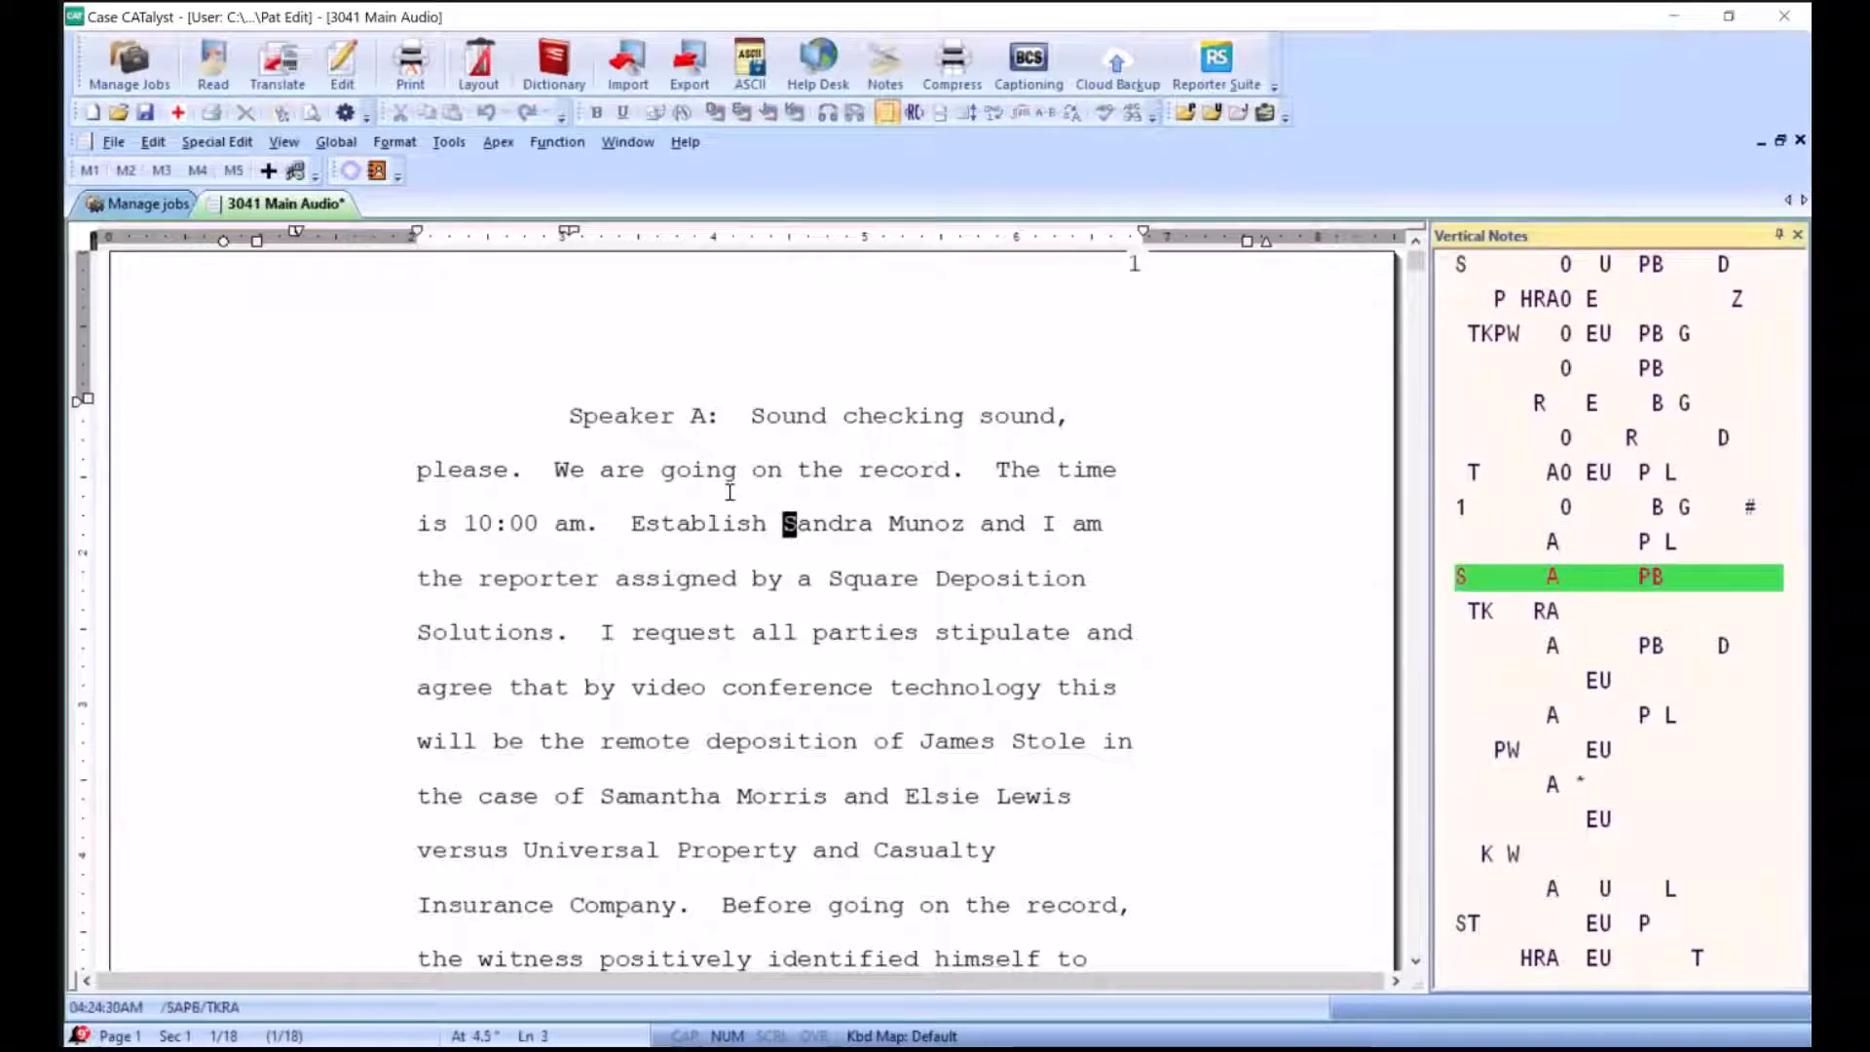
{"action": "left_click", "coordinate": [575, 418]}
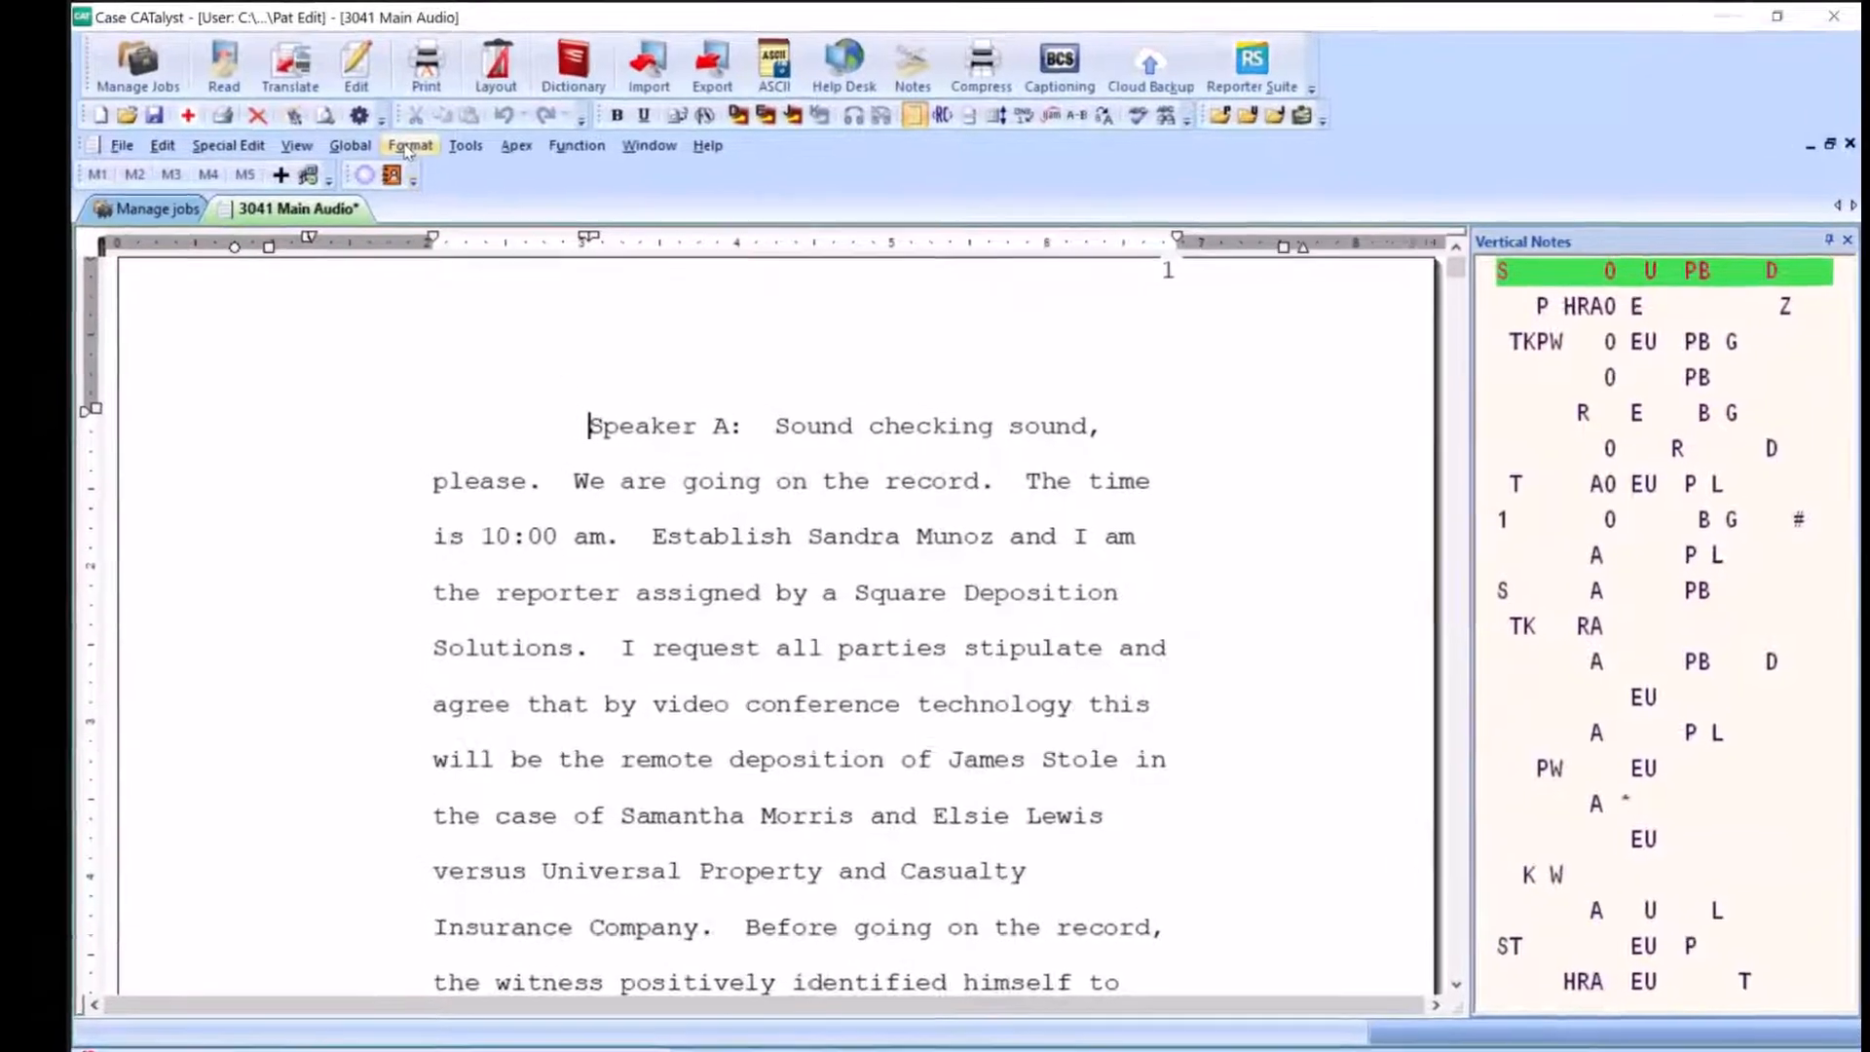
Apply the VS layout to the entire 3041 Main Audio document
{"action": "left_click", "coordinate": [394, 143]}
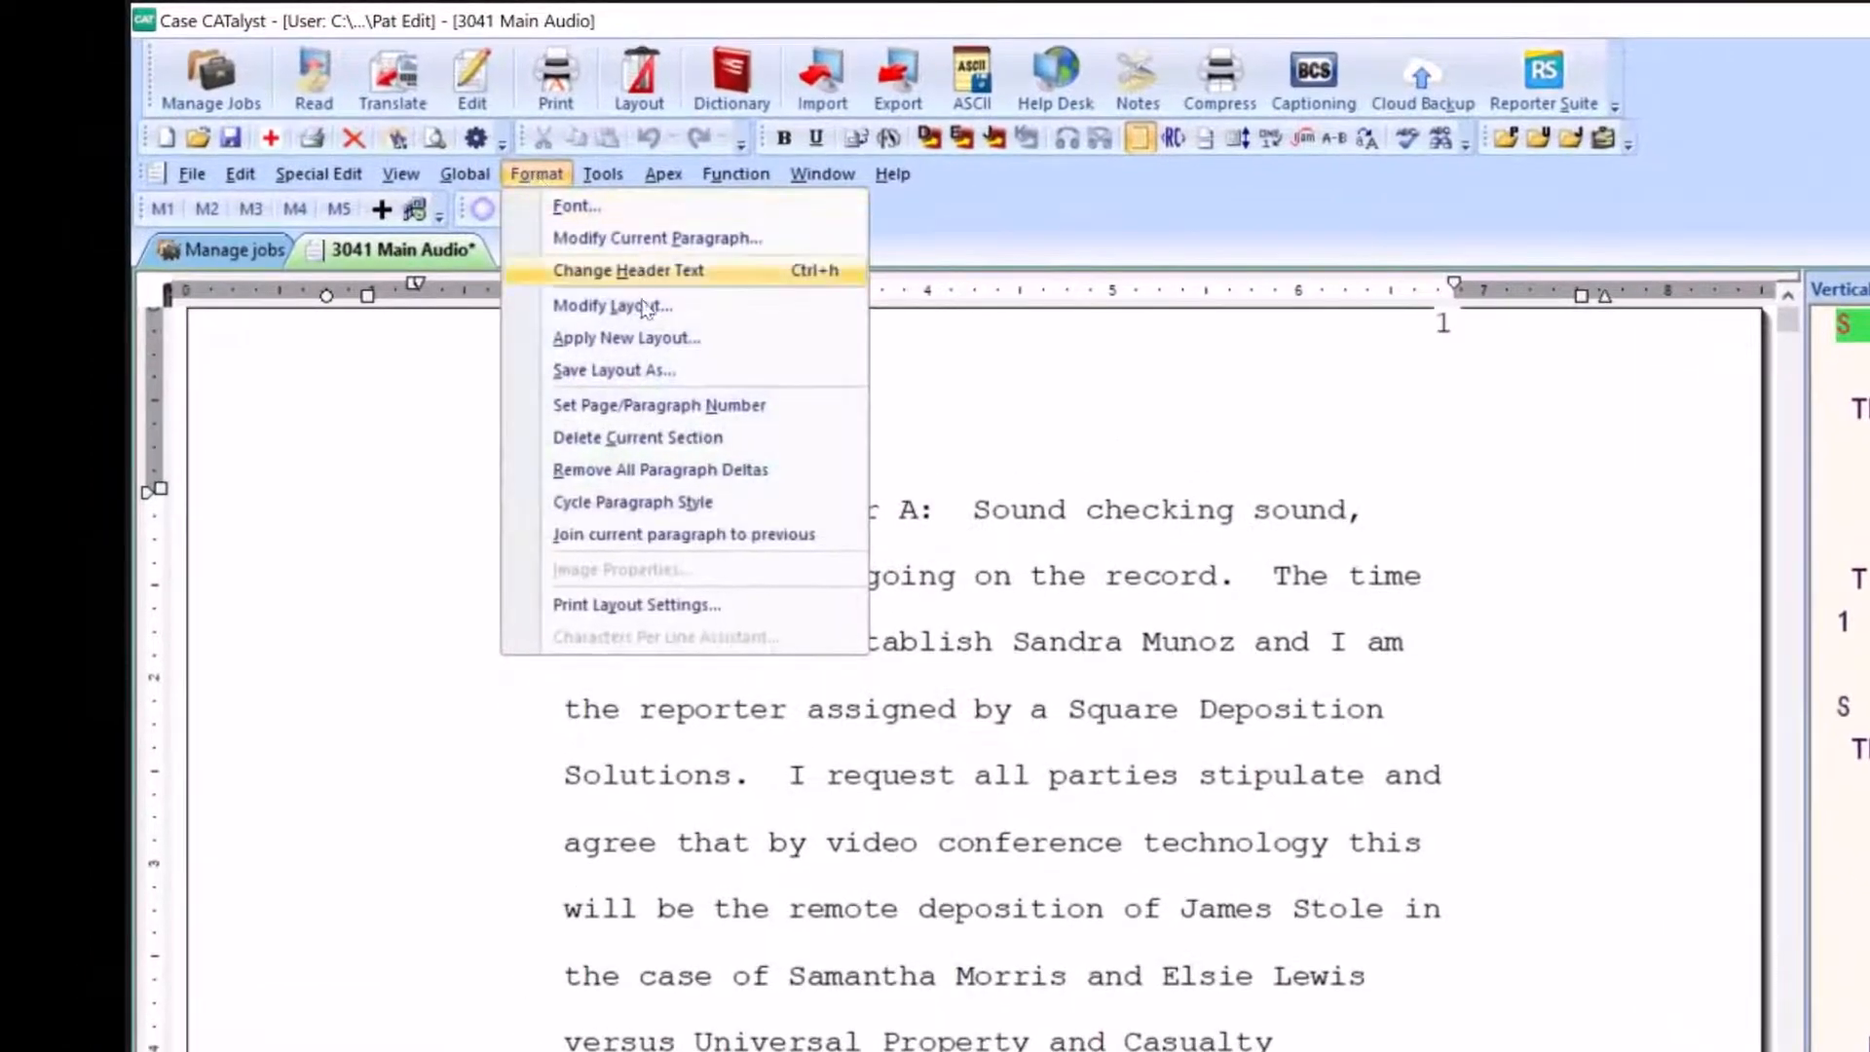
{"action": "left_click", "coordinate": [623, 339]}
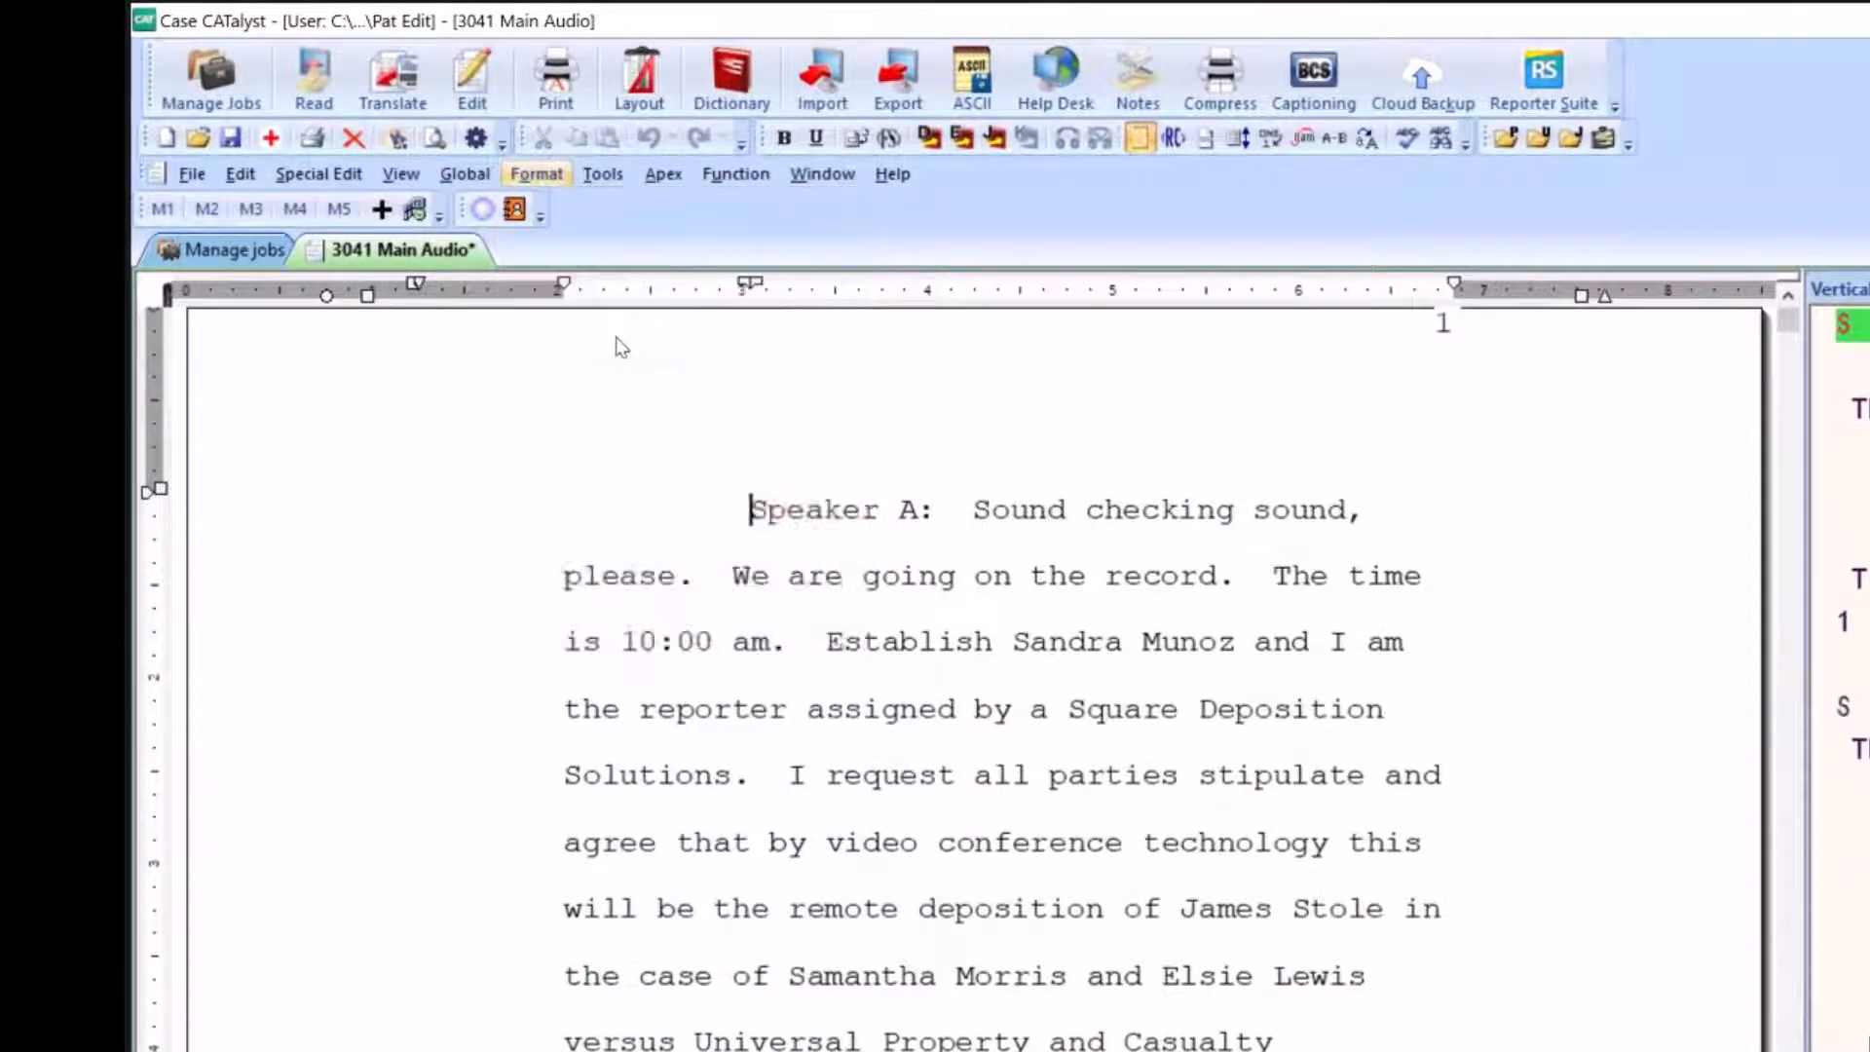
{"action": "scroll", "coordinate": [1153, 666], "scroll_direction": "down", "scroll_amount": 1}
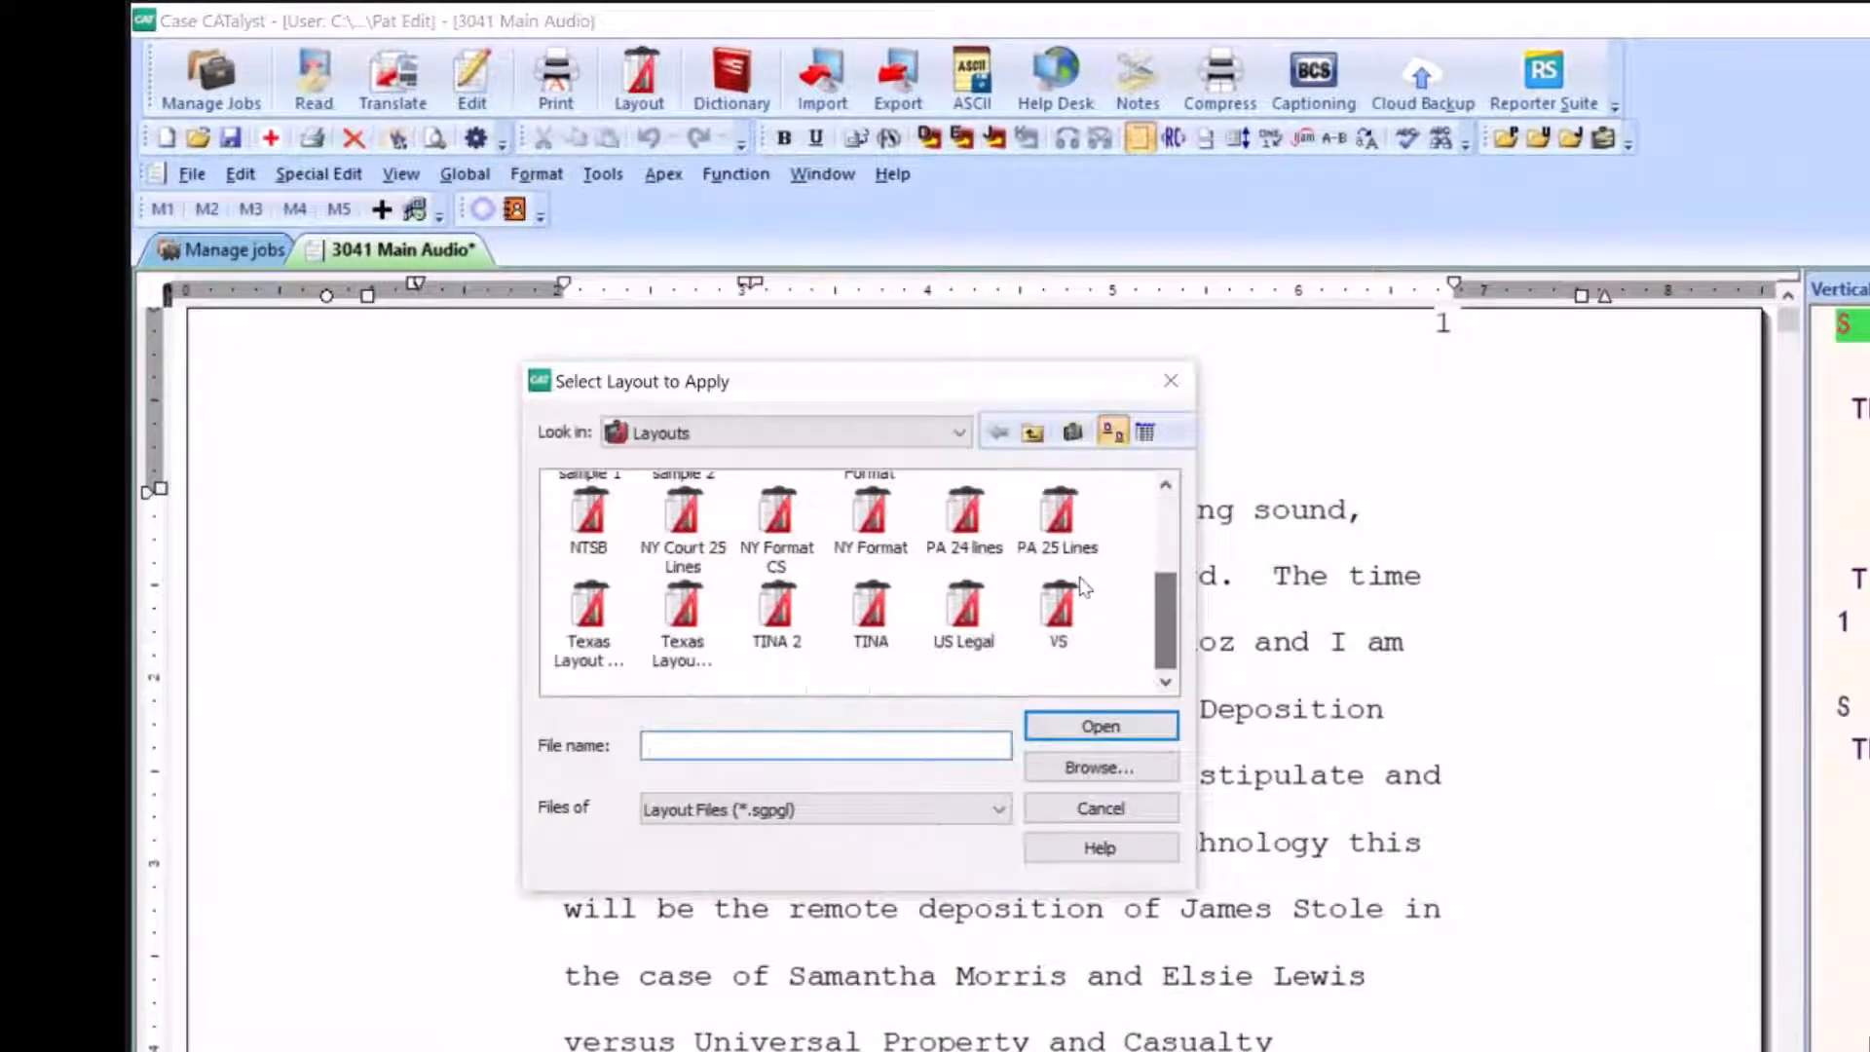
{"action": "double_click", "coordinate": [1071, 612]}
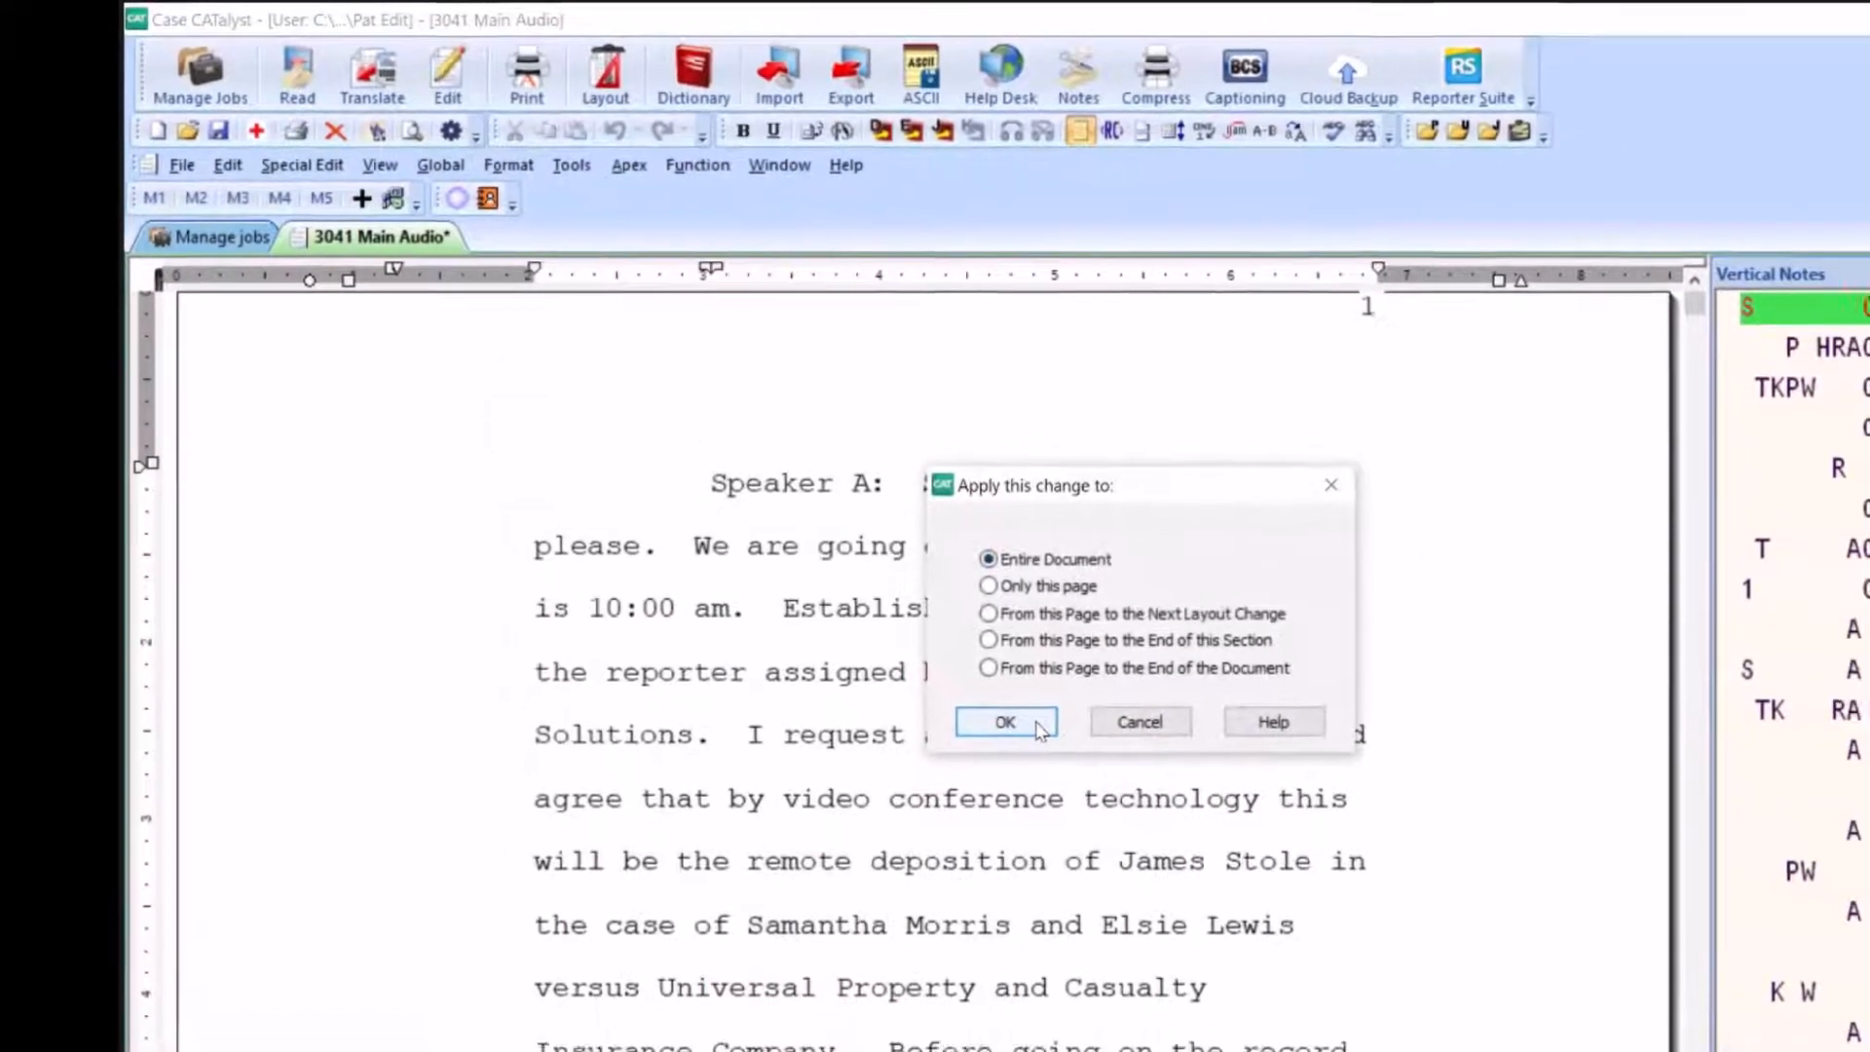
{"action": "left_click", "coordinate": [1096, 770]}
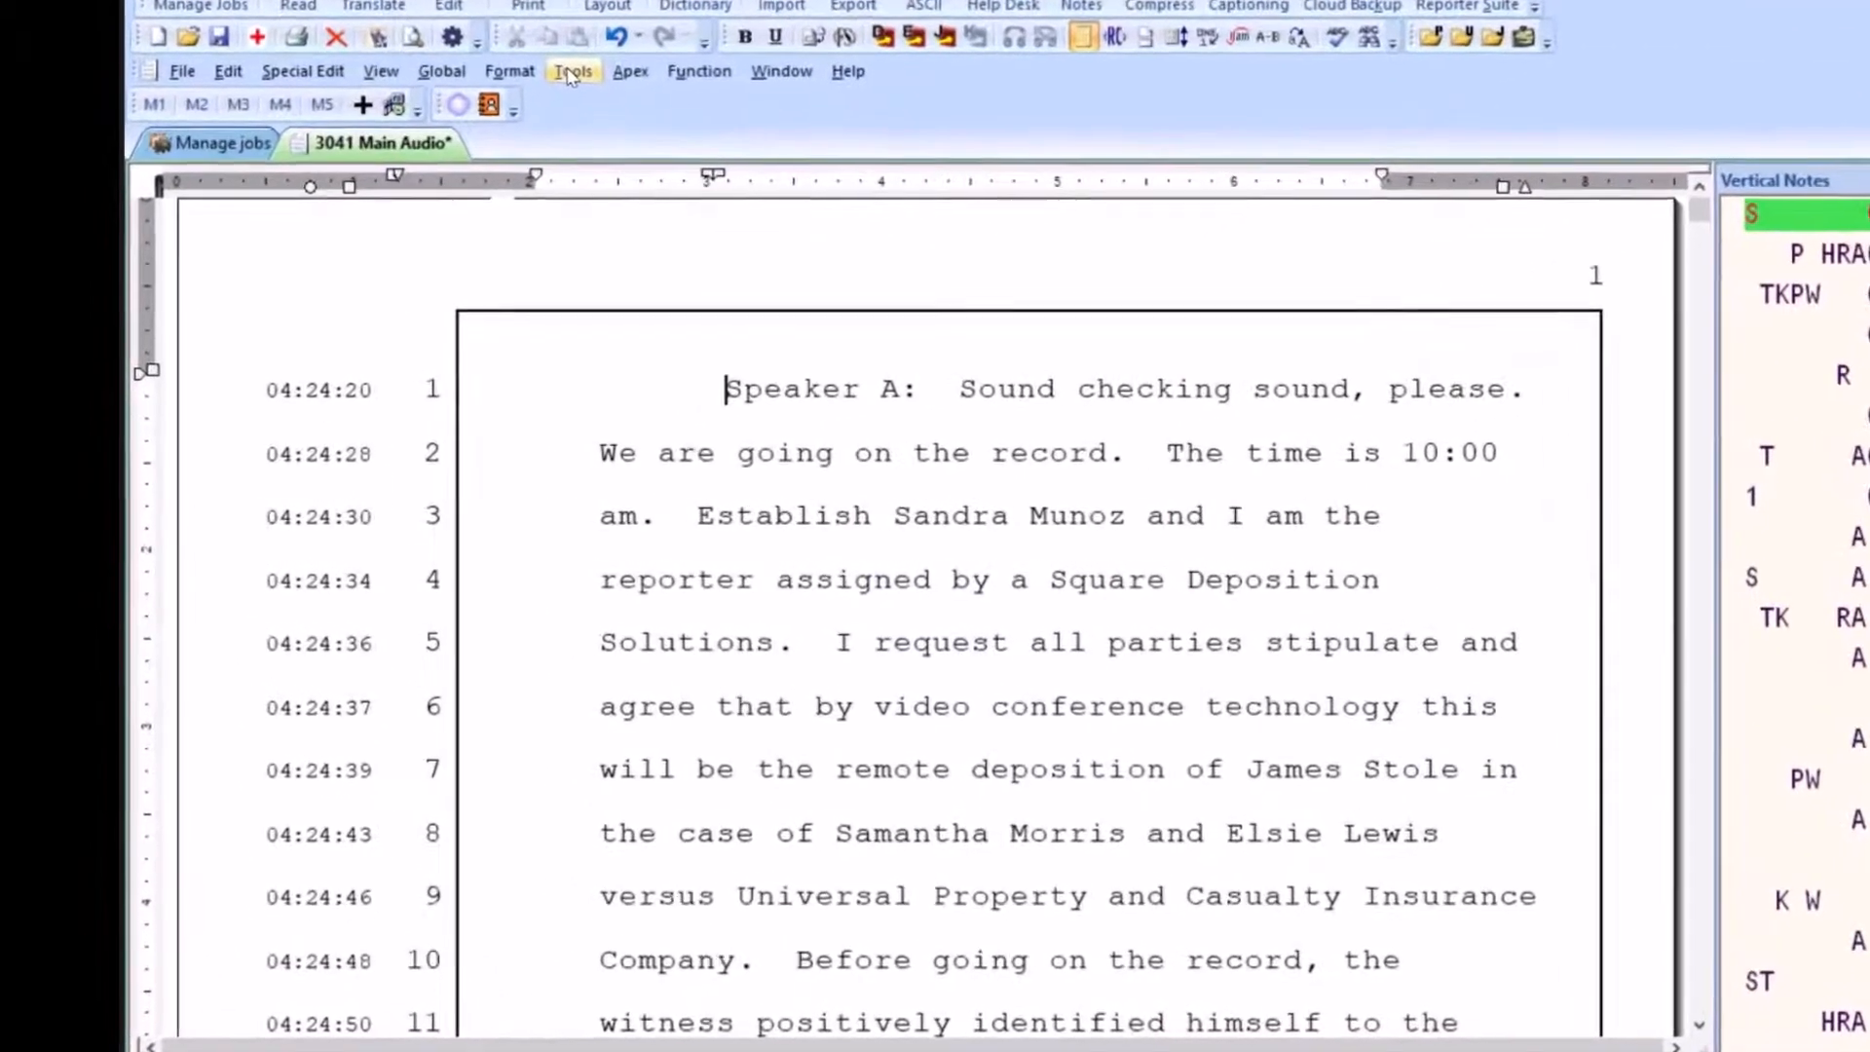
Start associating an audio file with the transcript and browse to the 092022 PAF Demo folder inside CAT AutoScript
{"action": "left_click", "coordinate": [484, 143]}
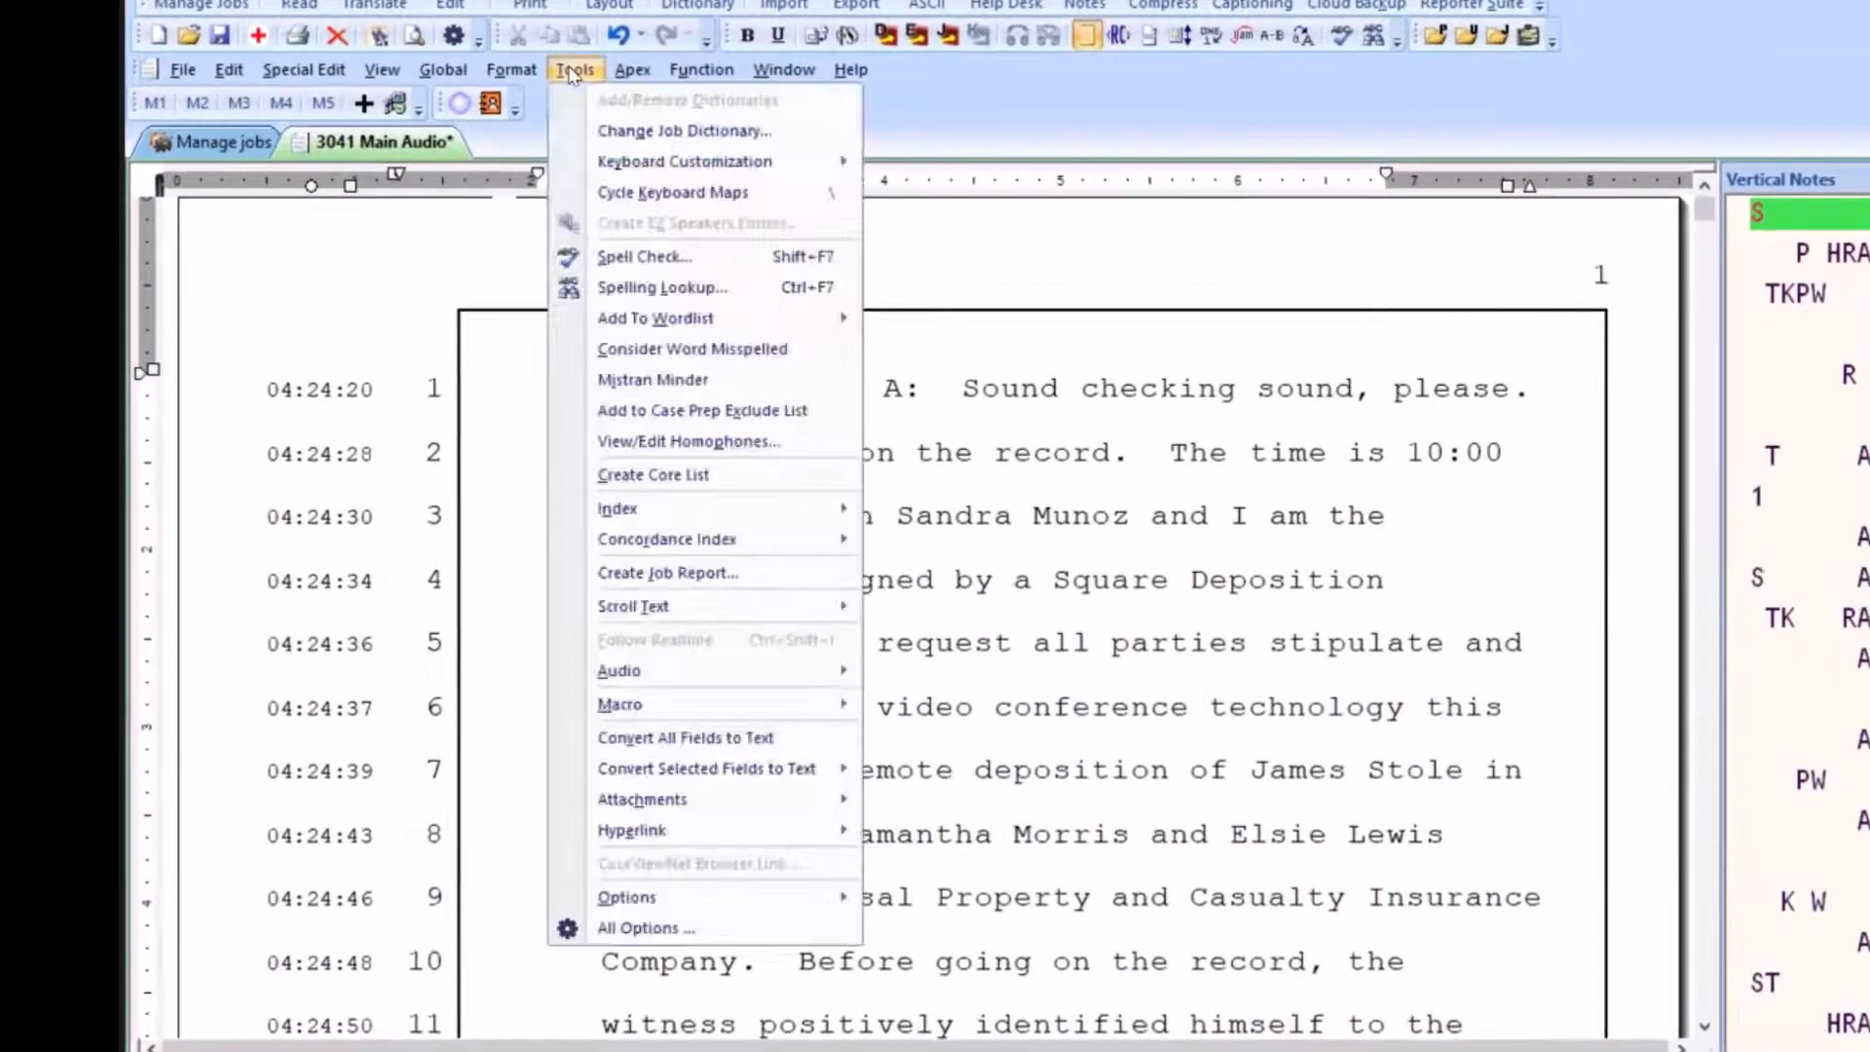
{"action": "left_click", "coordinate": [572, 70]}
{"action": "left_click", "coordinate": [575, 71]}
{"action": "mouse_move", "coordinate": [646, 672]}
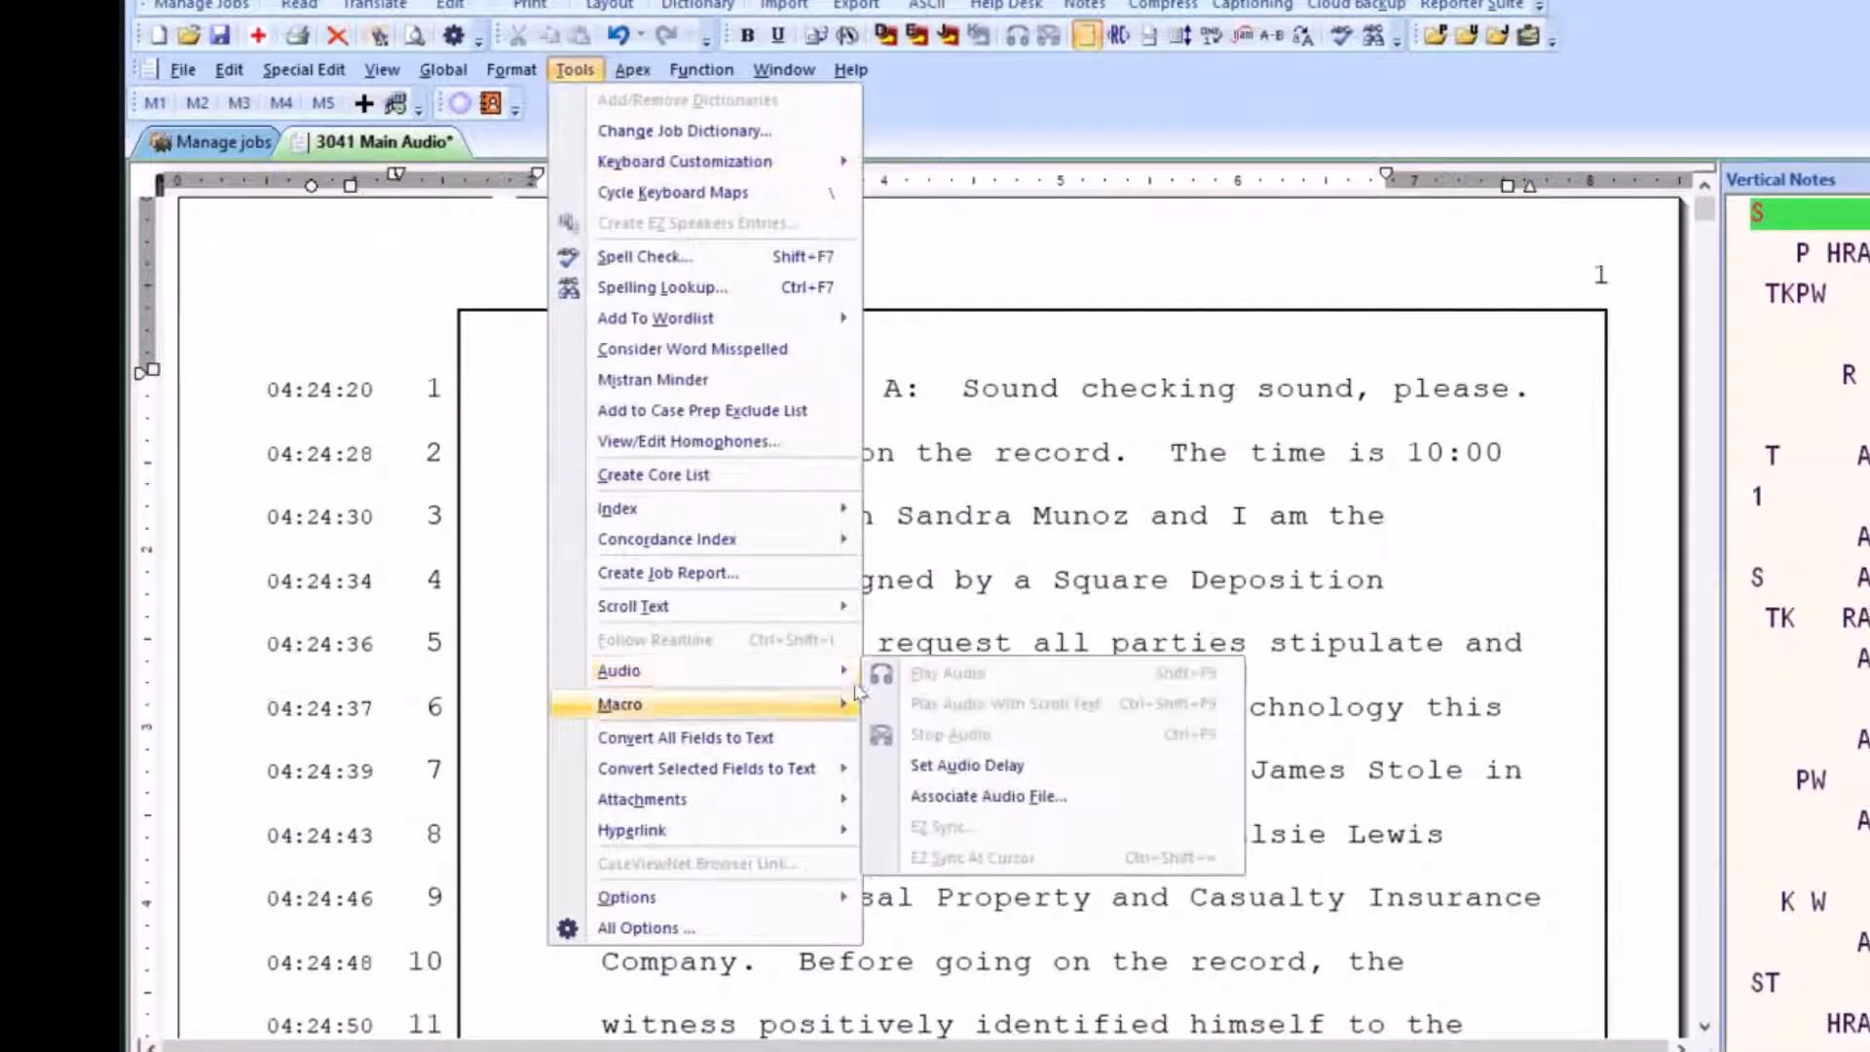
{"action": "left_click", "coordinate": [962, 799]}
{"action": "left_click", "coordinate": [1038, 638]}
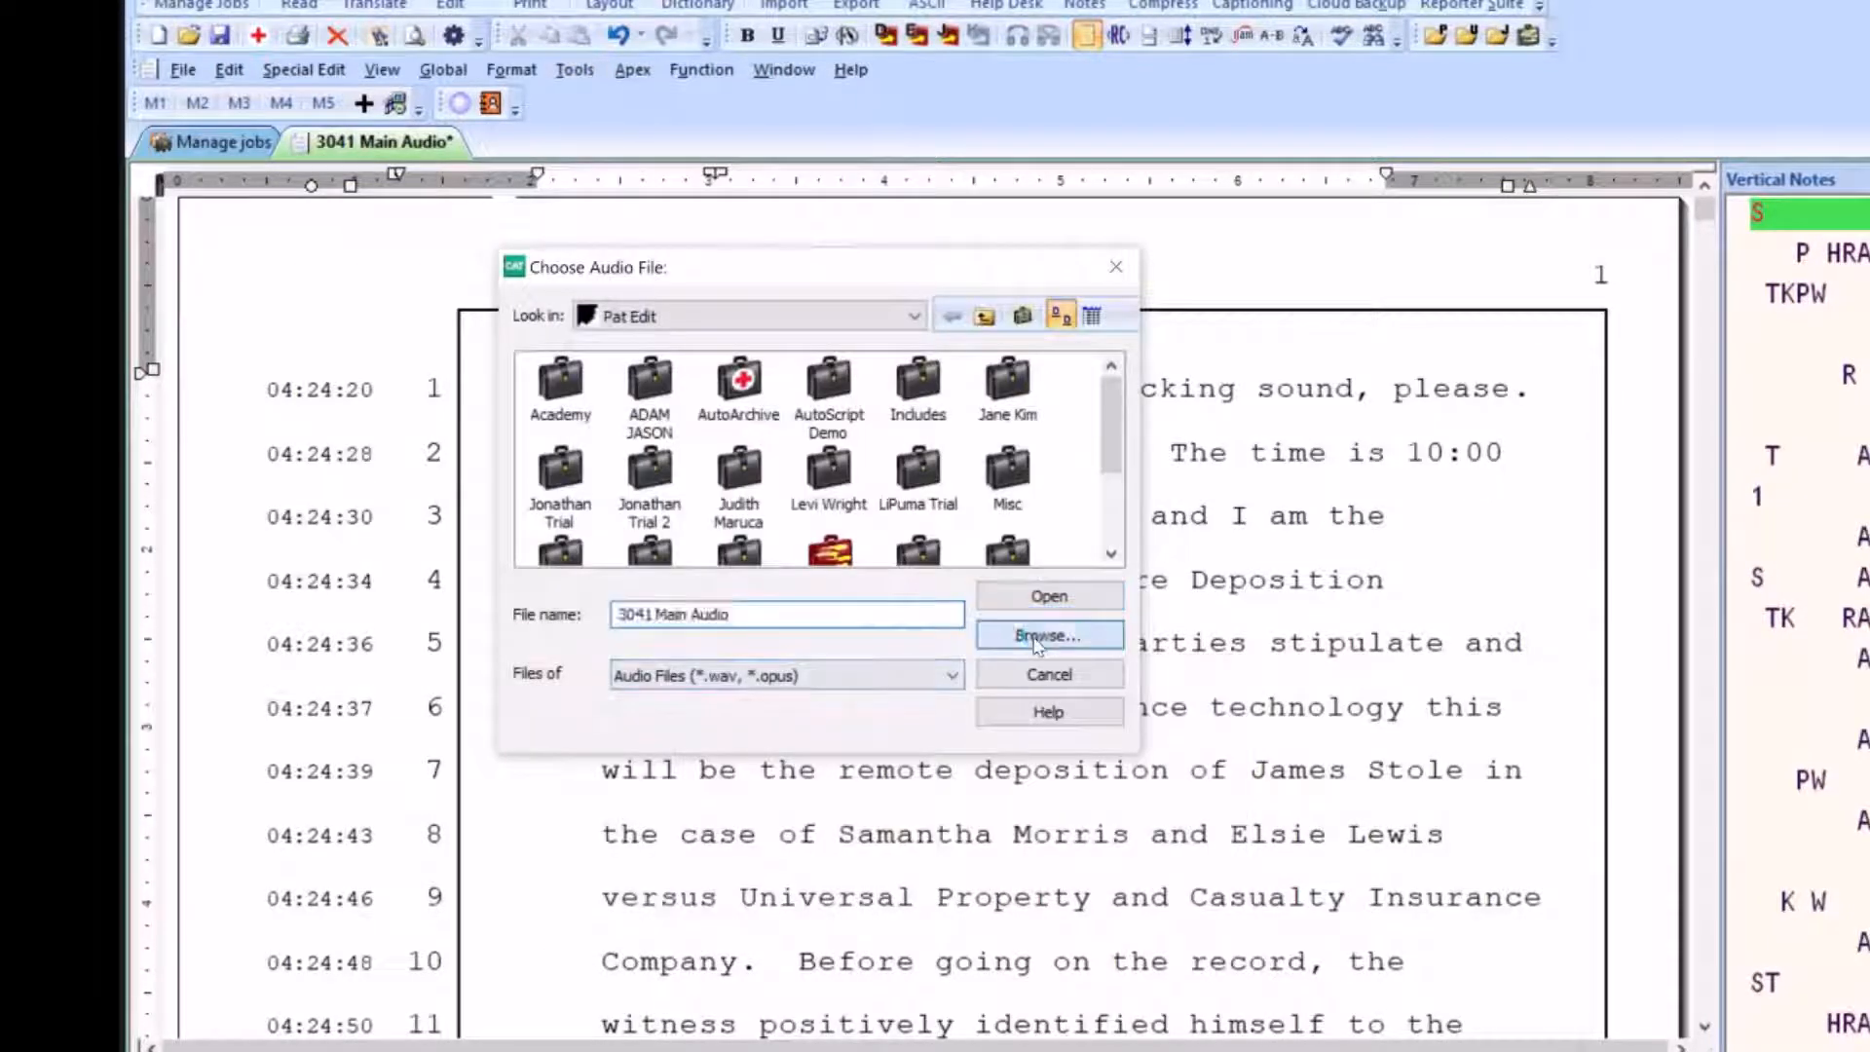
{"action": "left_click", "coordinate": [837, 392]}
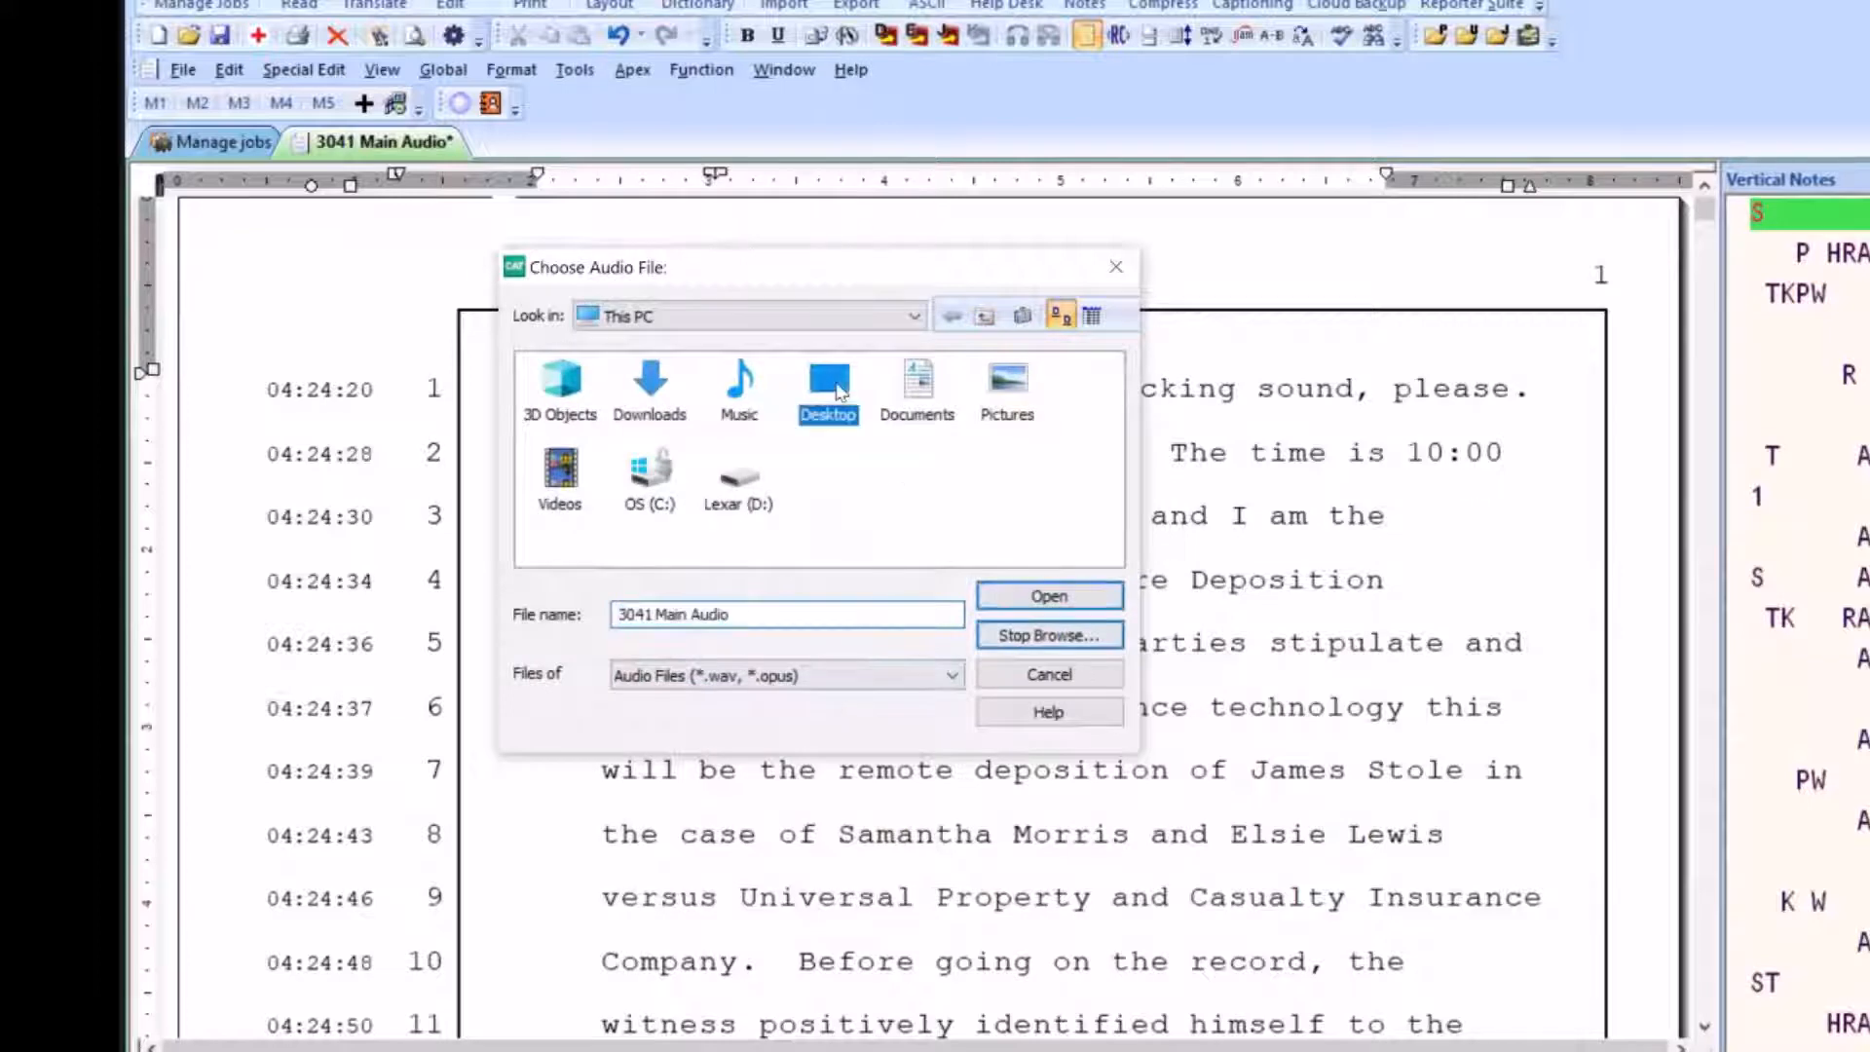
{"action": "double_click", "coordinate": [840, 393]}
{"action": "double_click", "coordinate": [650, 386]}
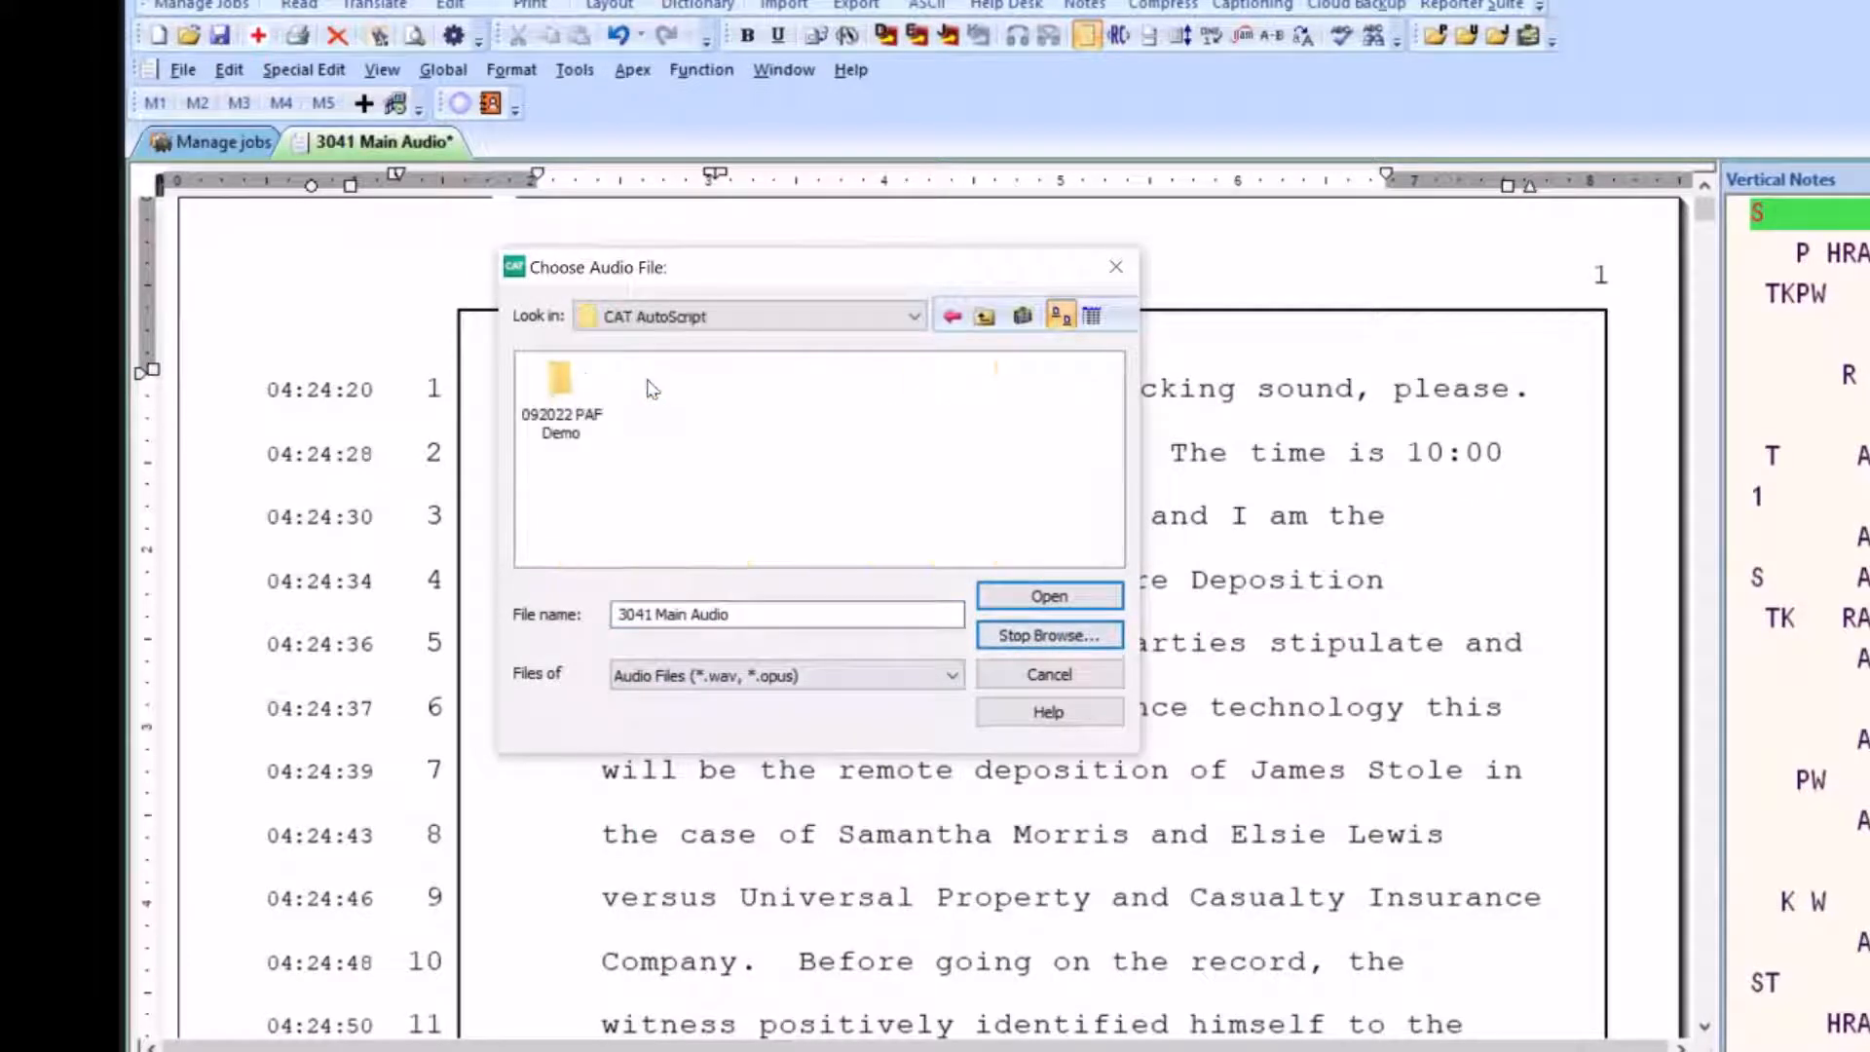
{"action": "double_click", "coordinate": [560, 385]}
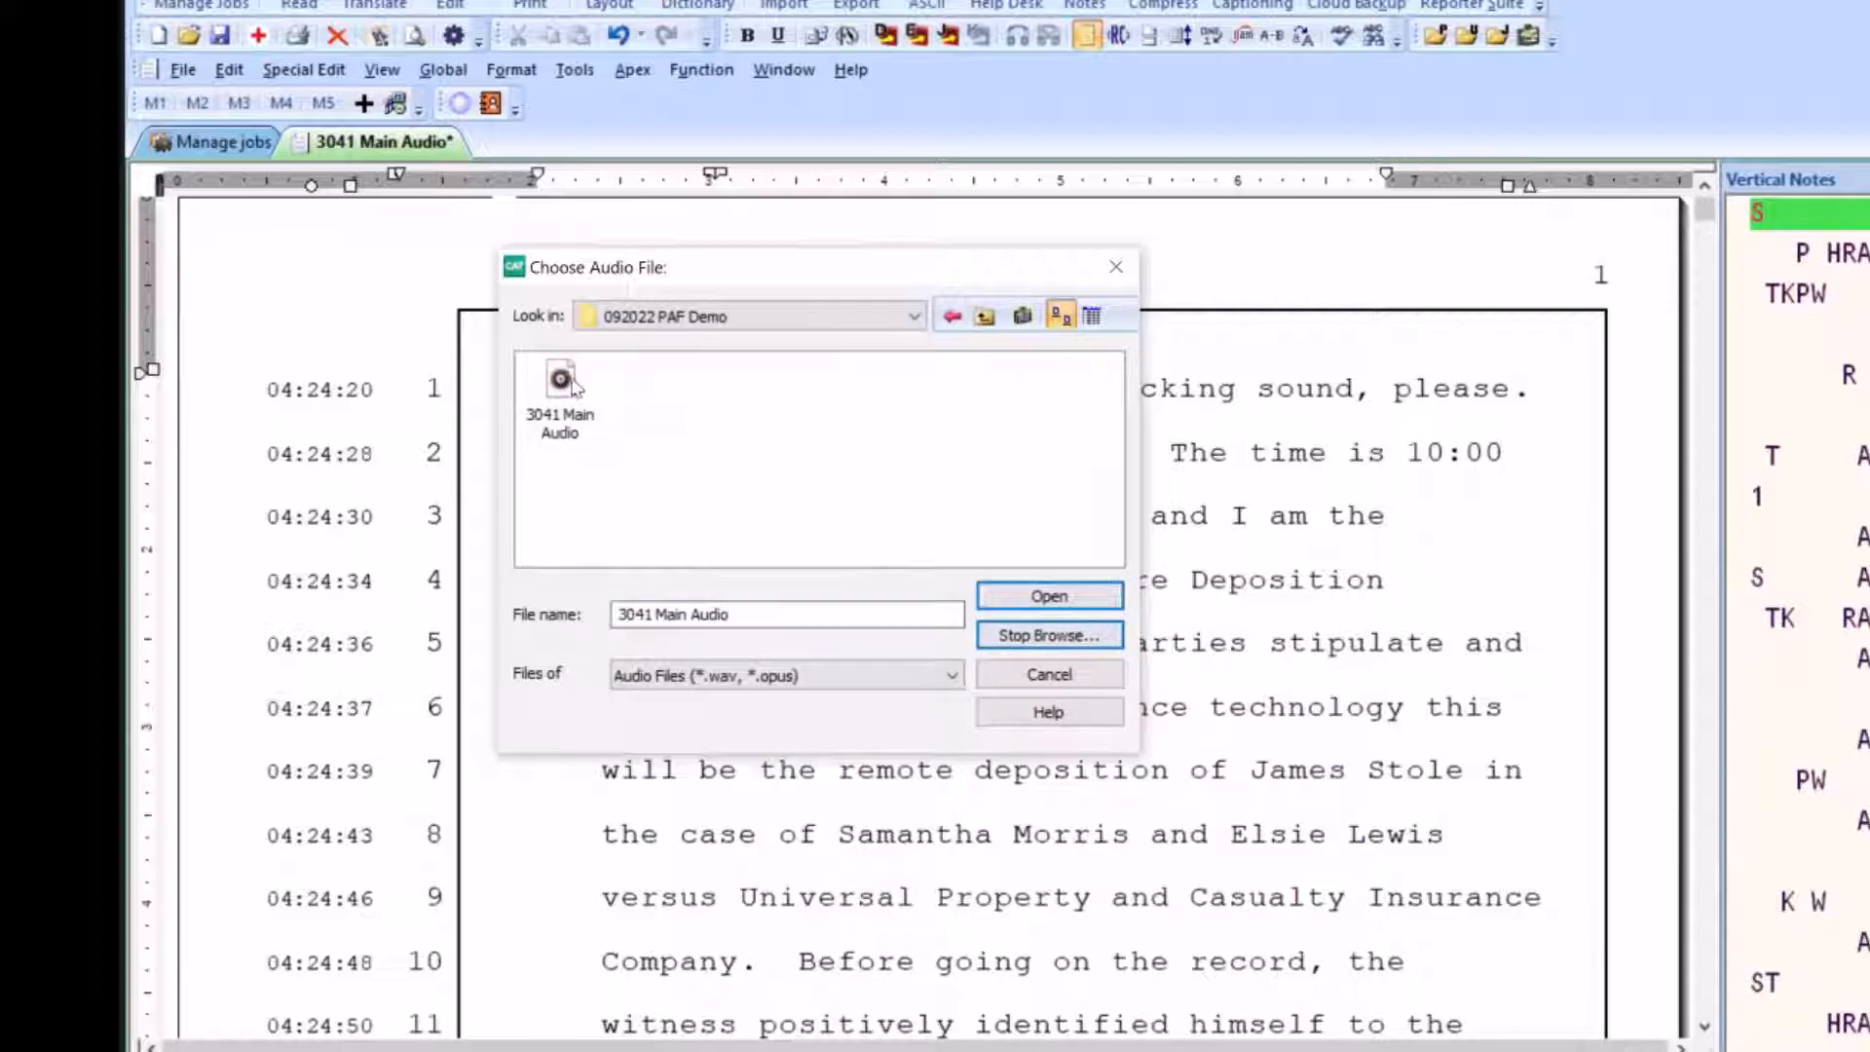
Associate the 3041 Main Audio file with the transcript, answering that it was recorded using Case CATalyst
{"action": "left_click", "coordinate": [573, 388]}
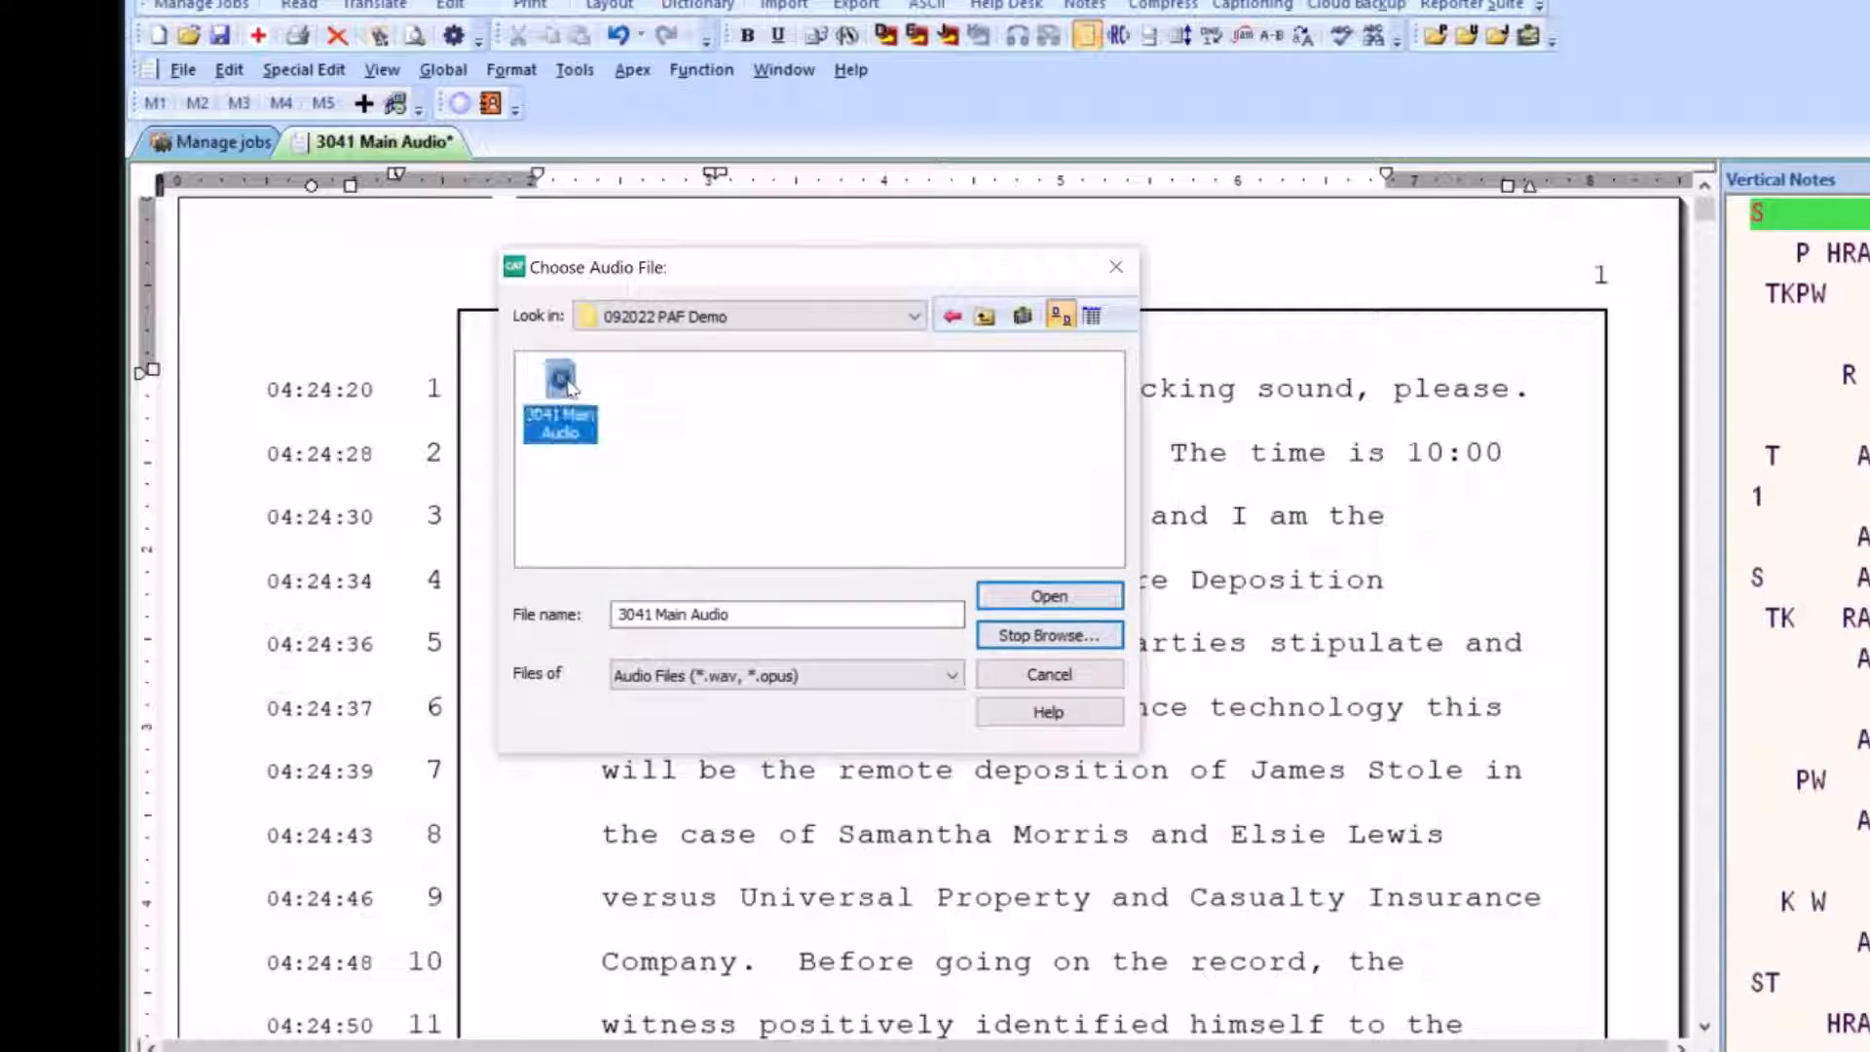
{"action": "left_click", "coordinate": [1054, 596]}
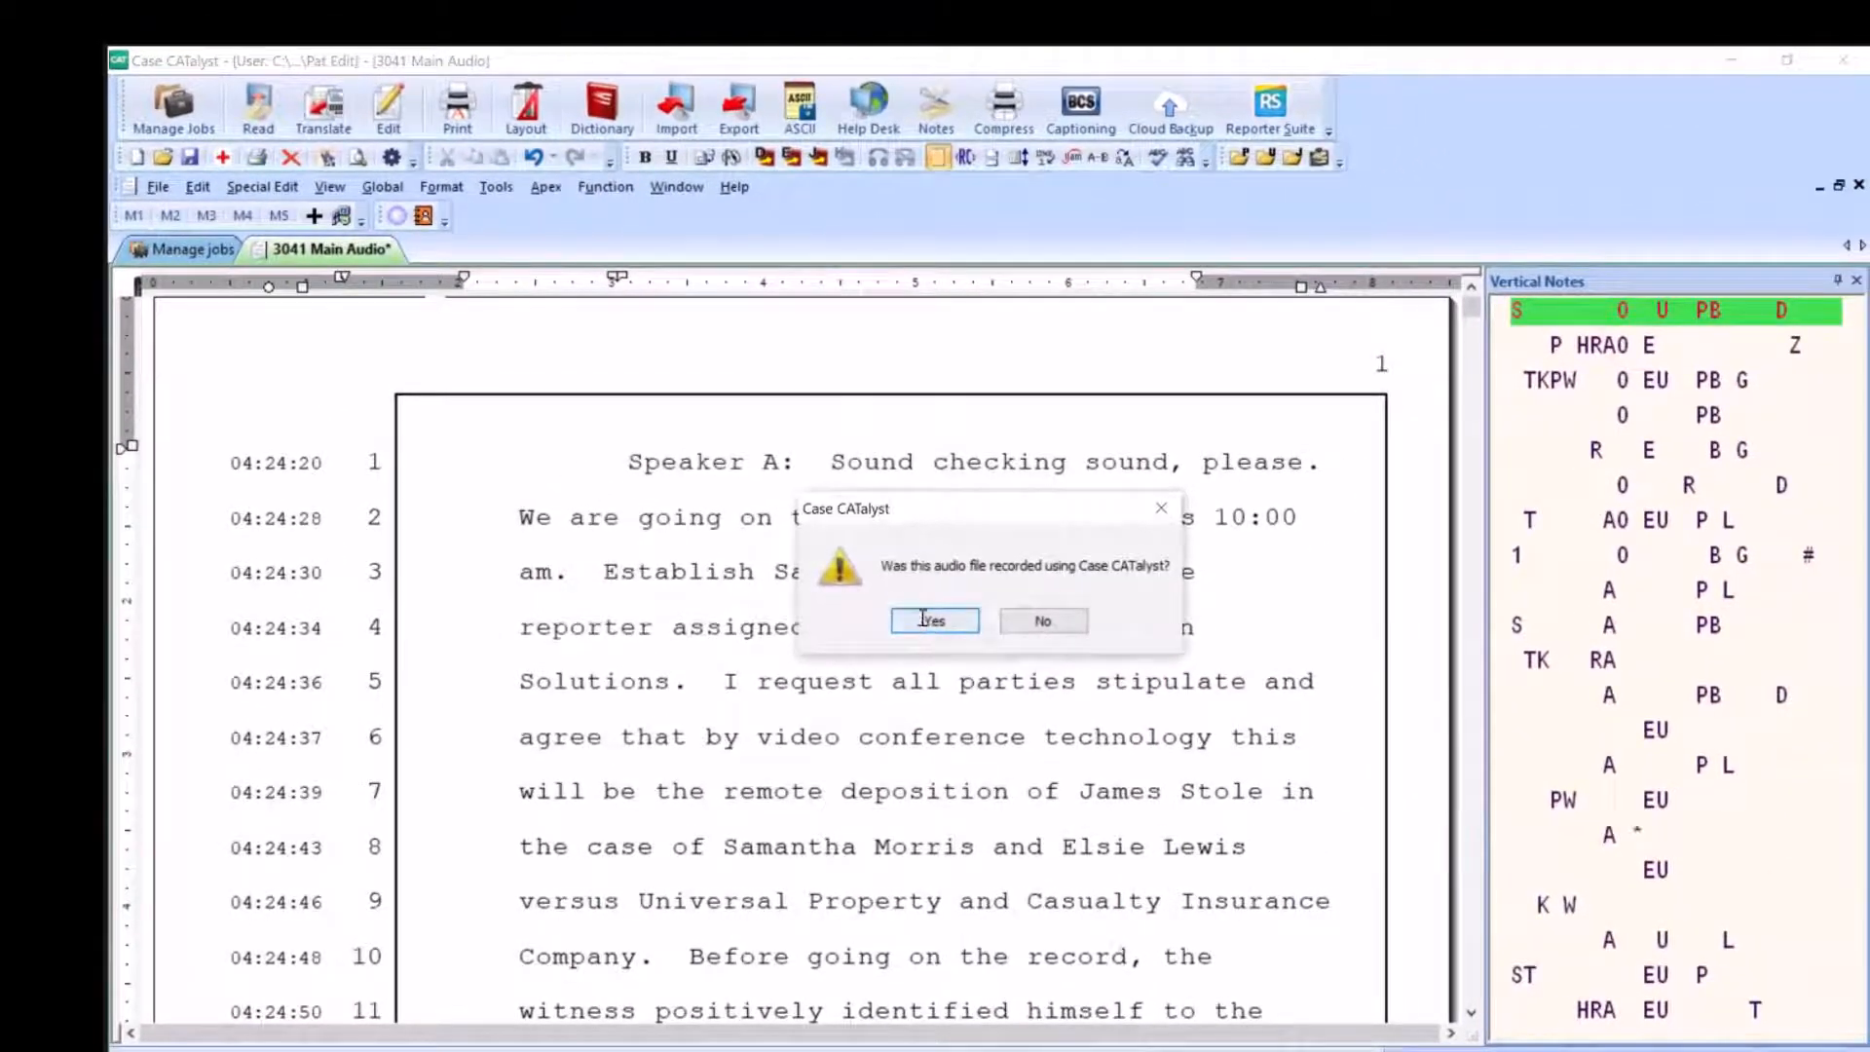
{"action": "left_click", "coordinate": [933, 621]}
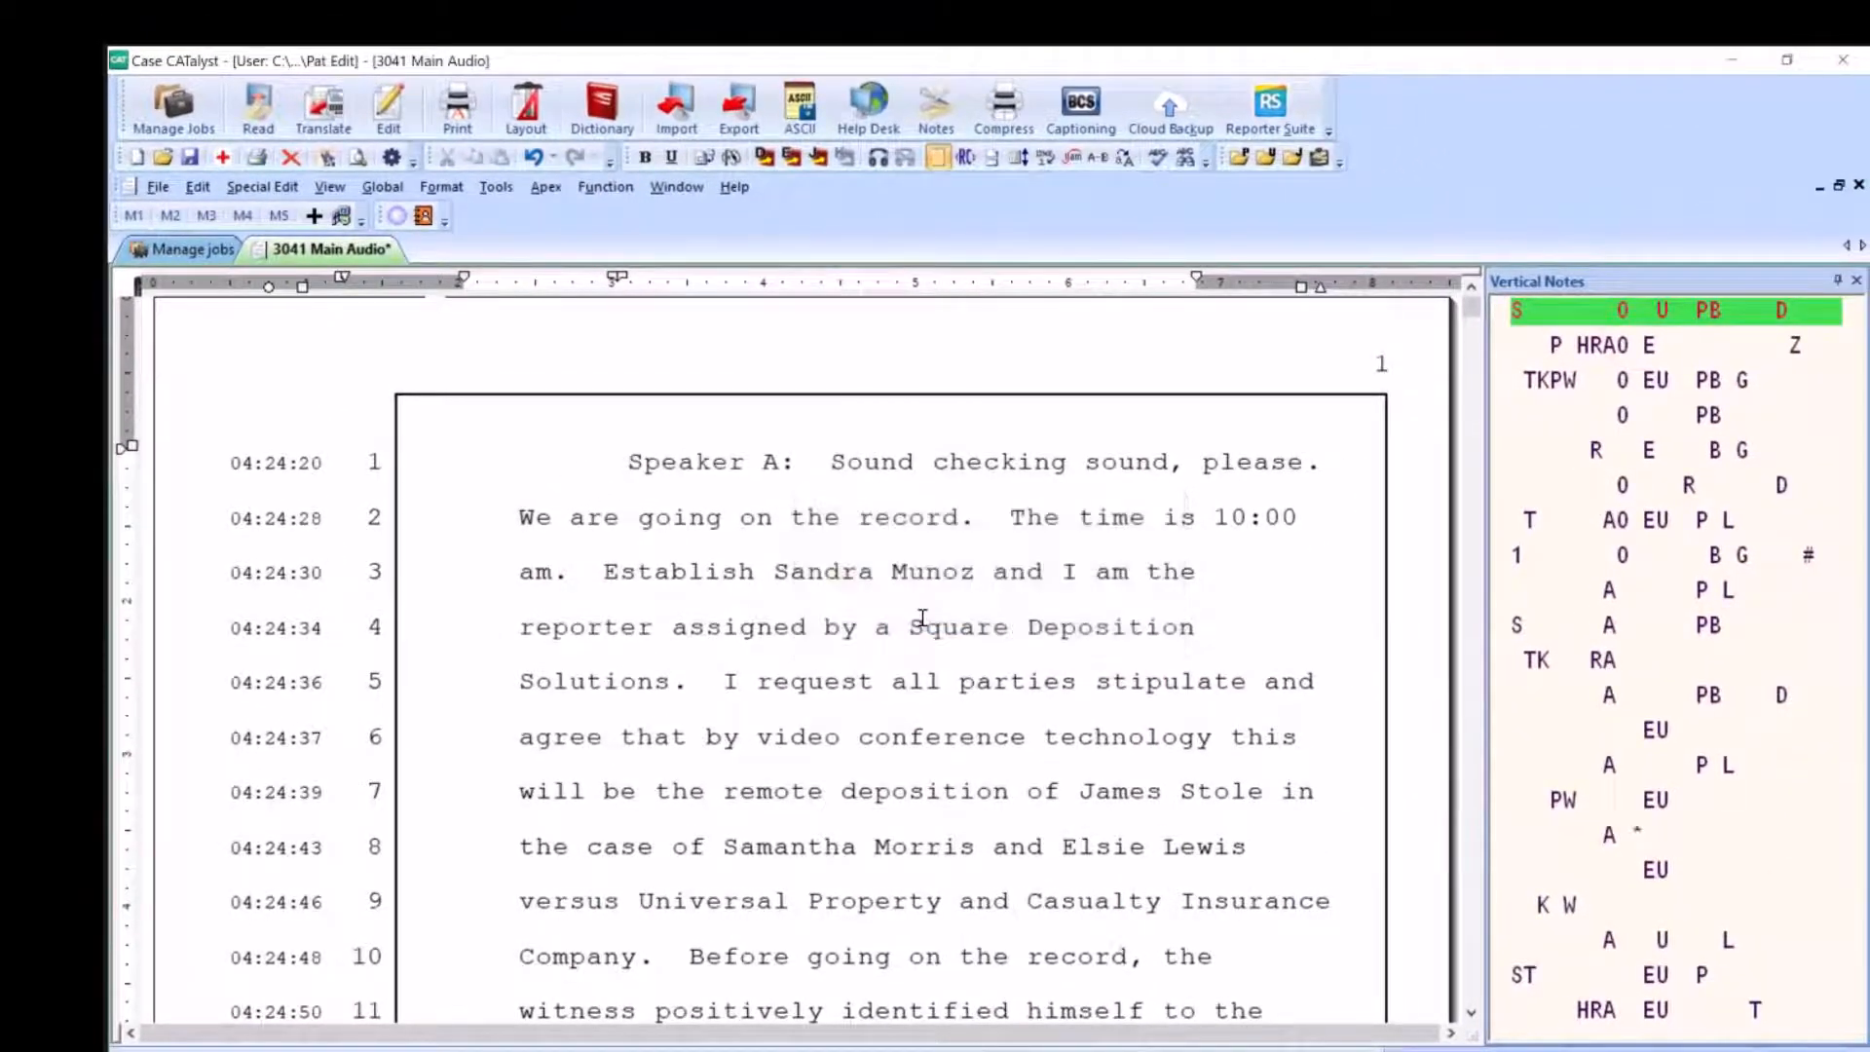
Play the synced audio from the word "record" on line 2, and close the playback speed window
{"action": "left_click", "coordinate": [860, 511]}
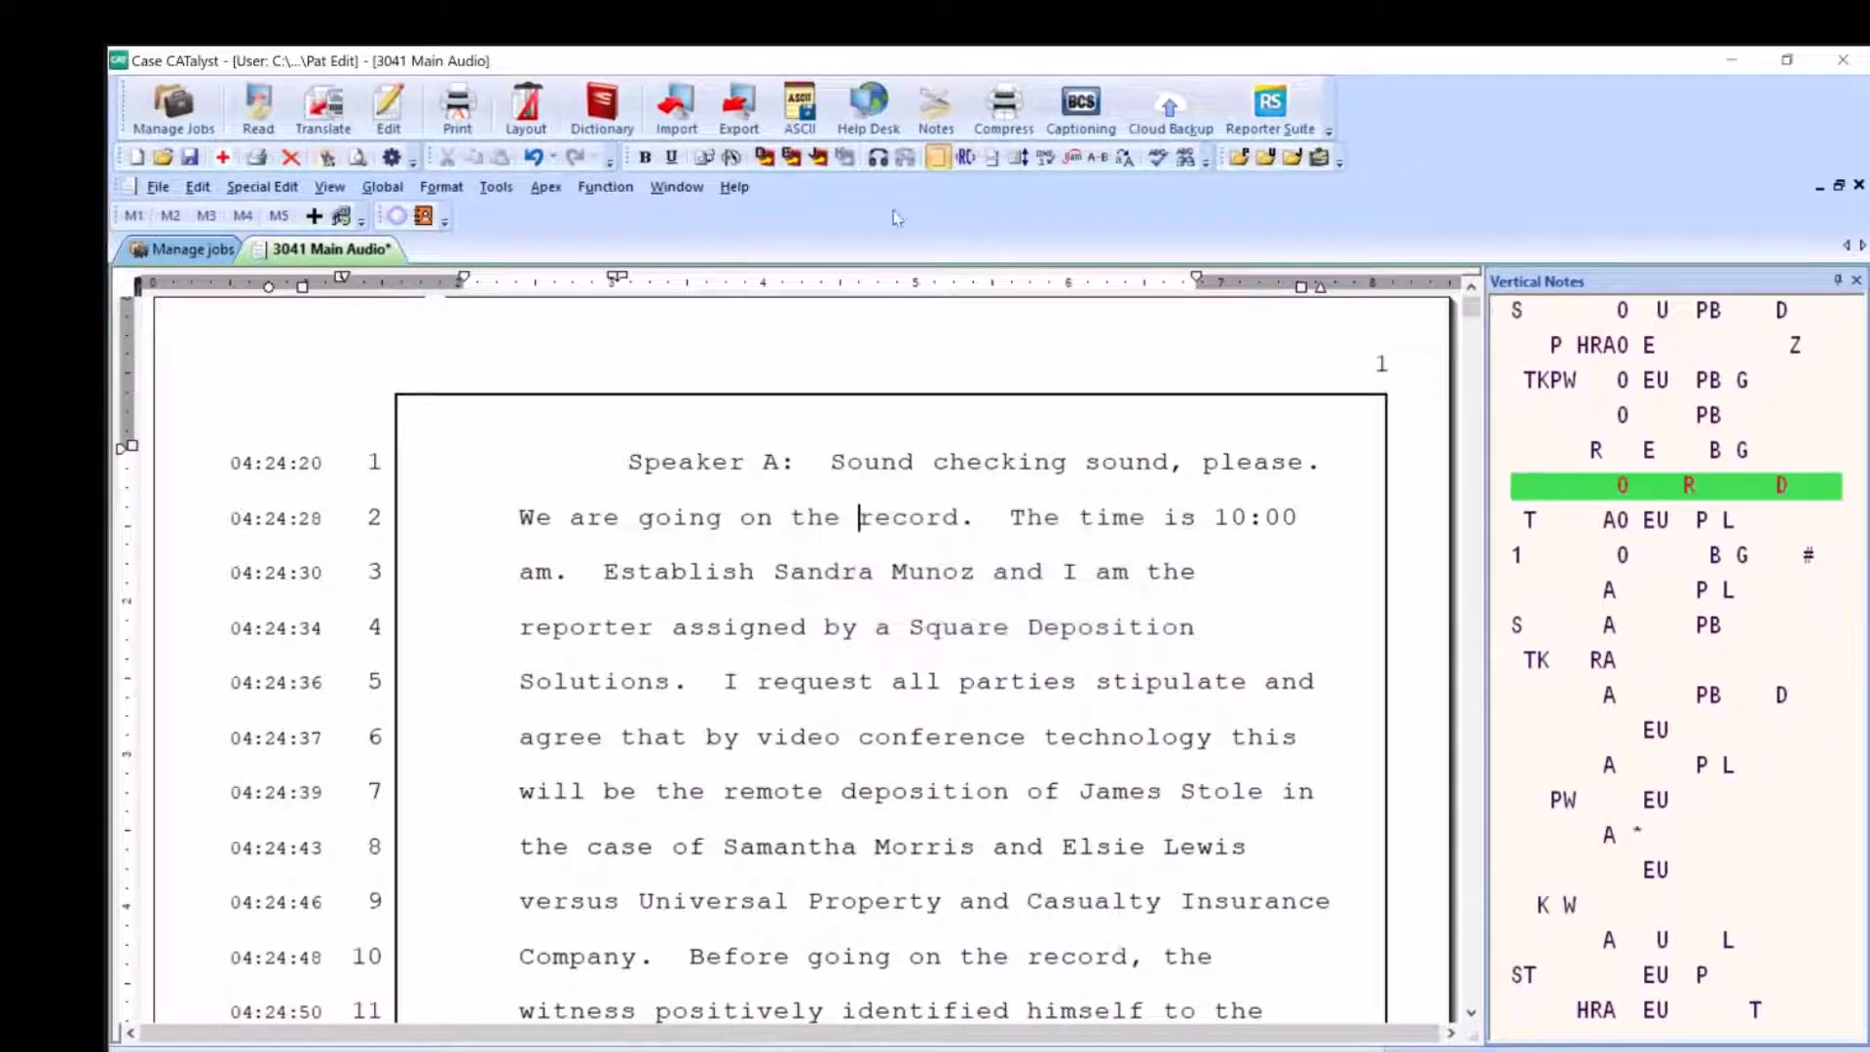
{"action": "left_click", "coordinate": [882, 164]}
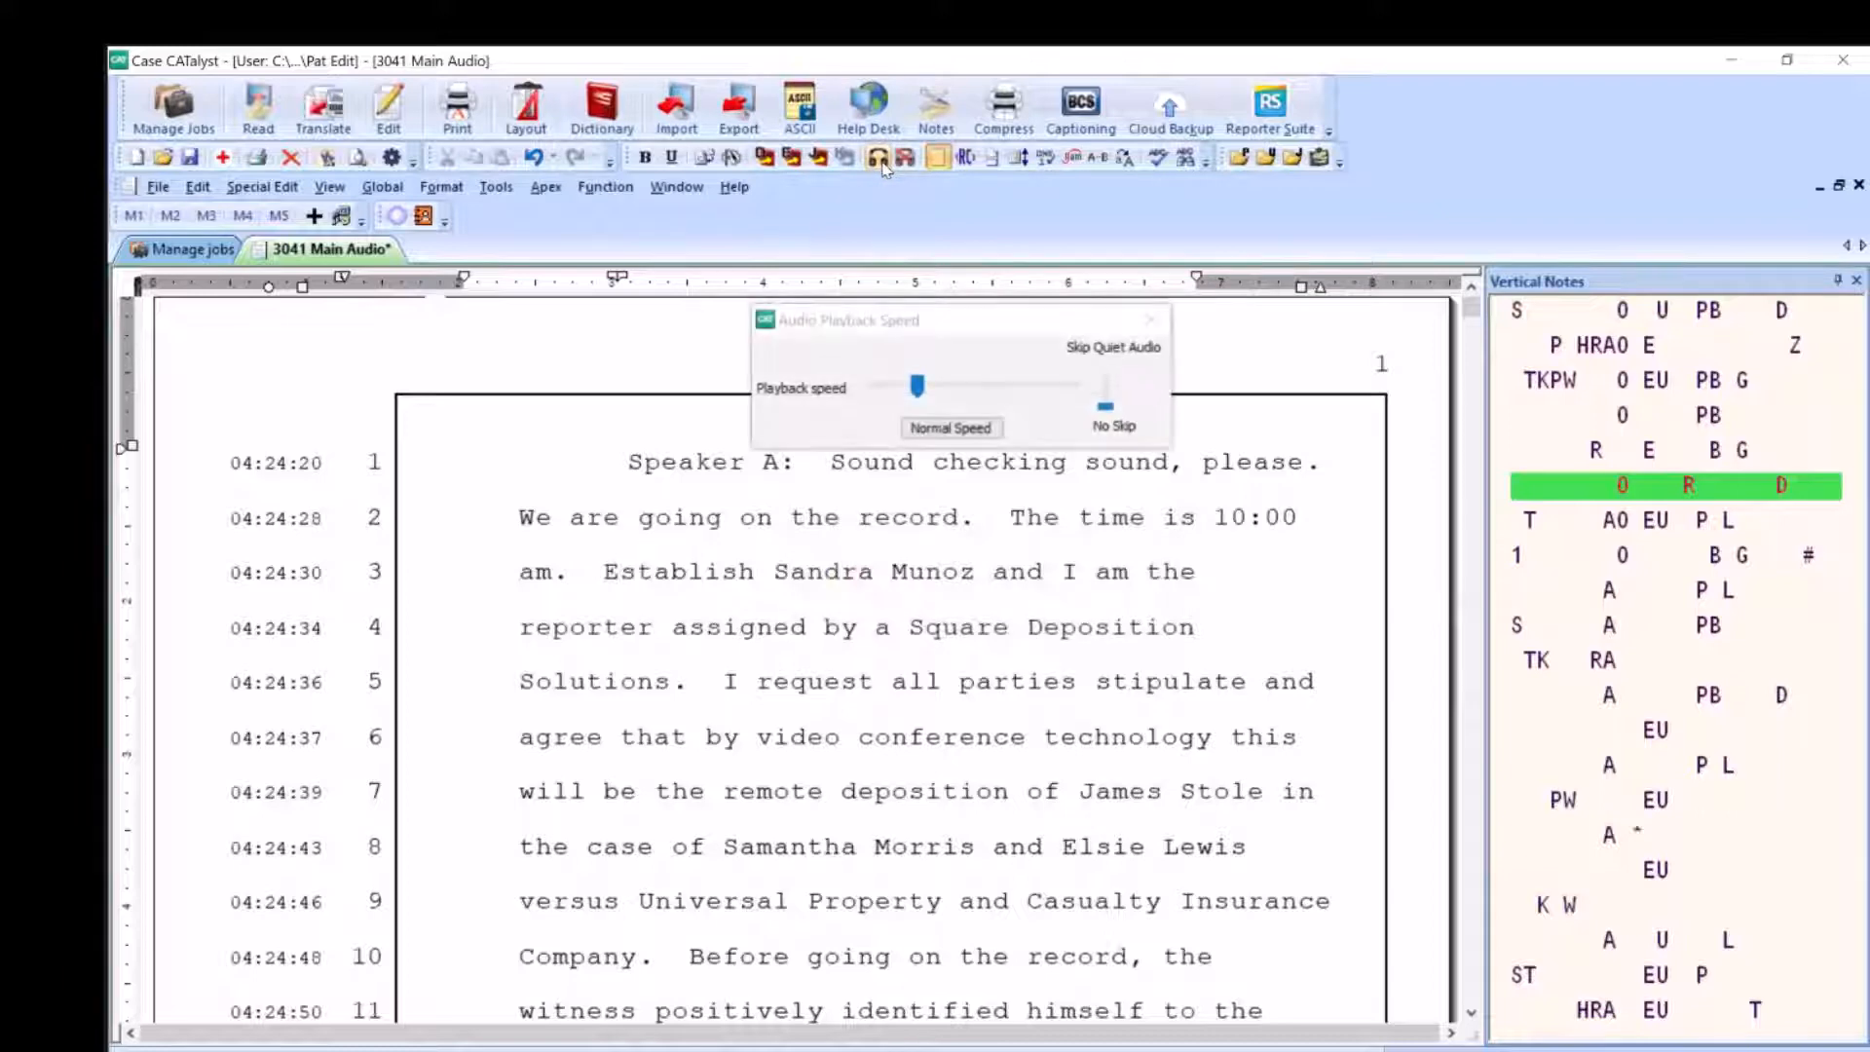
{"action": "left_click", "coordinate": [1150, 324]}
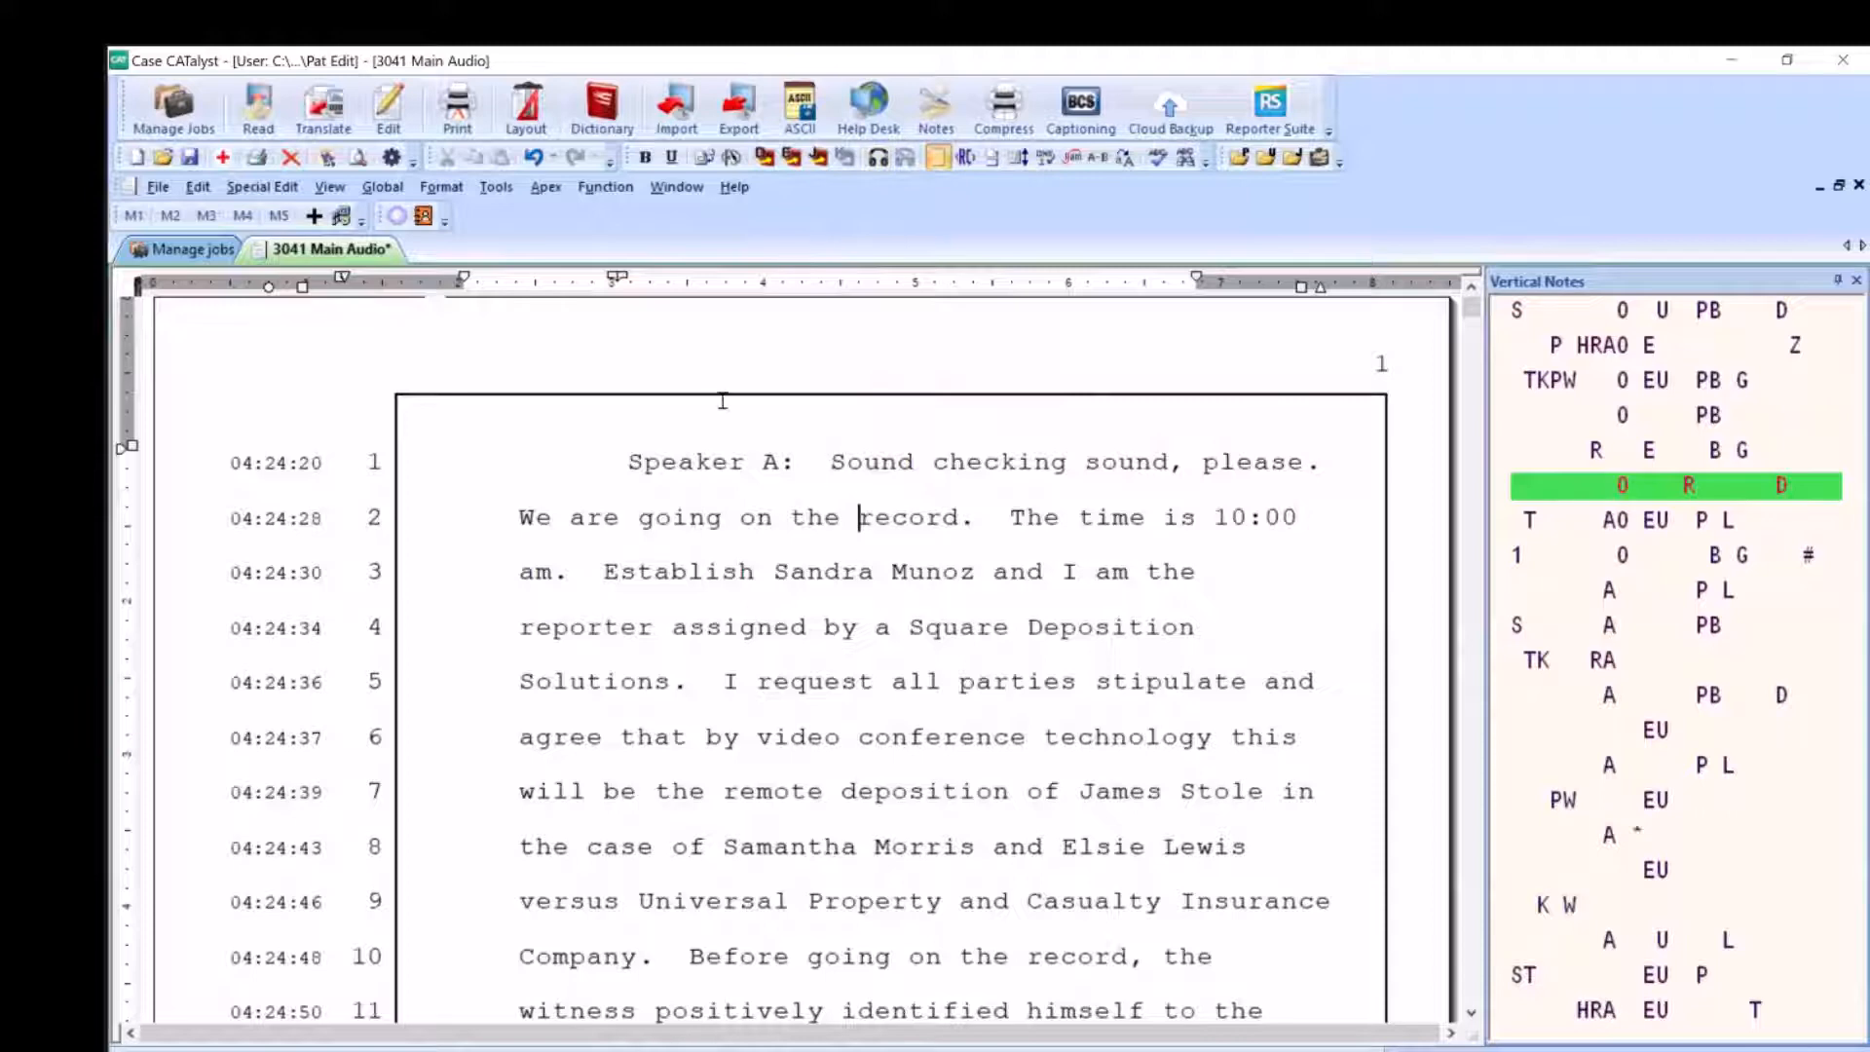
Reveal the codes and globally replace the "Speaker A:" label with the colloquy label "THE REPORTER:"
{"action": "mouse_move", "coordinate": [622, 409]}
{"action": "left_mouse_down"}
{"action": "mouse_move", "coordinate": [617, 462]}
{"action": "mouse_move", "coordinate": [817, 464]}
{"action": "left_mouse_up"}
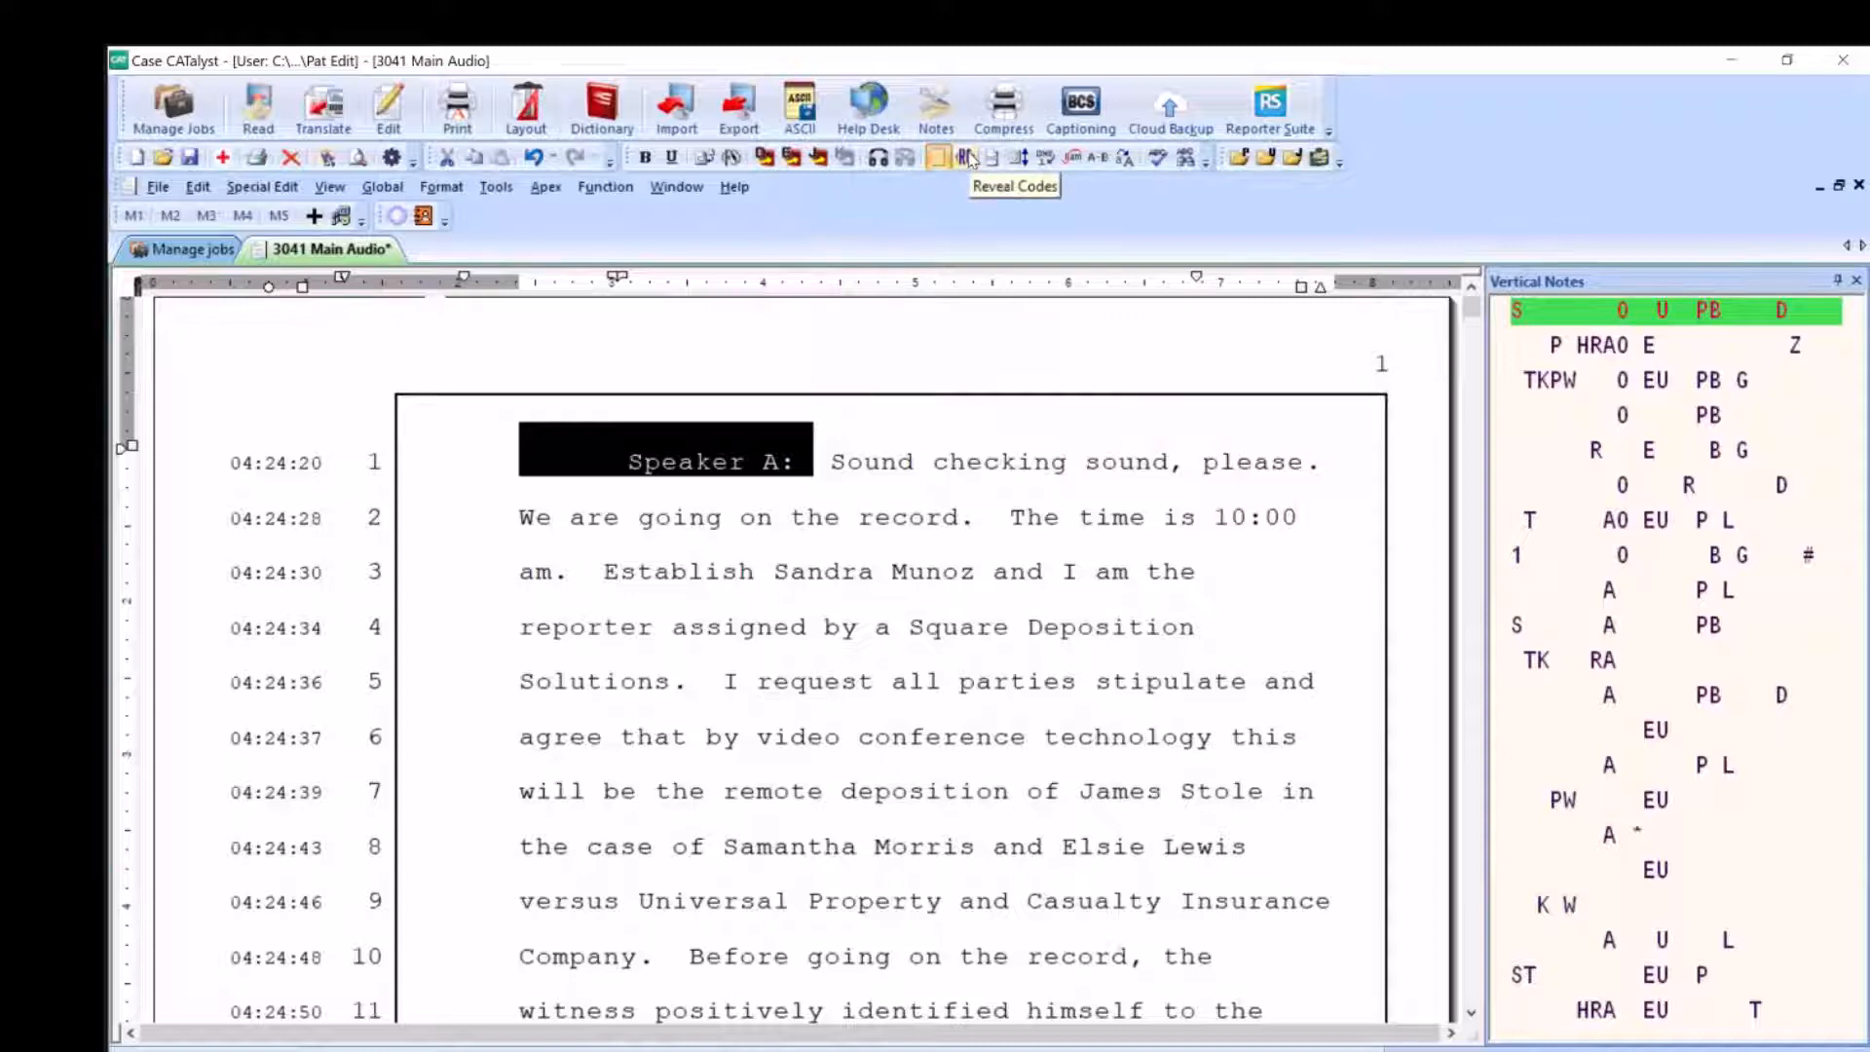
{"action": "left_click", "coordinate": [967, 158]}
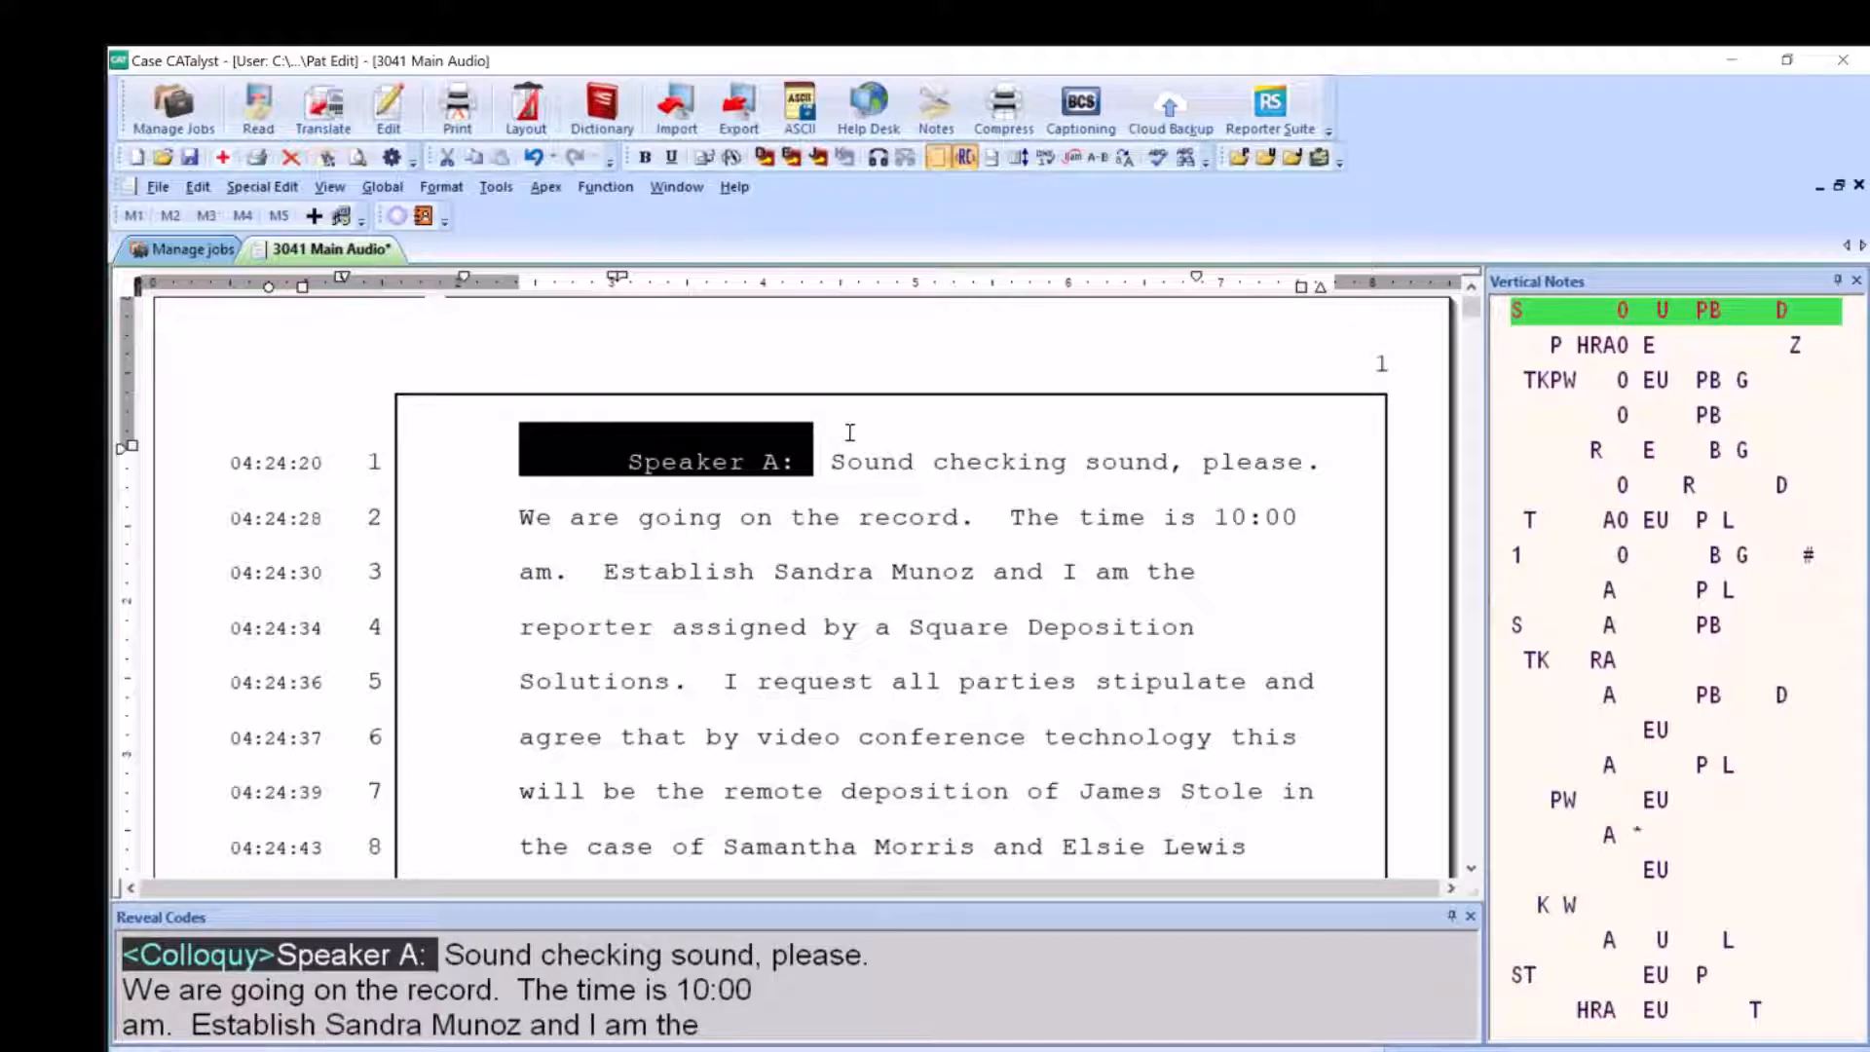
{"action": "key", "text": "ctrl+e"}
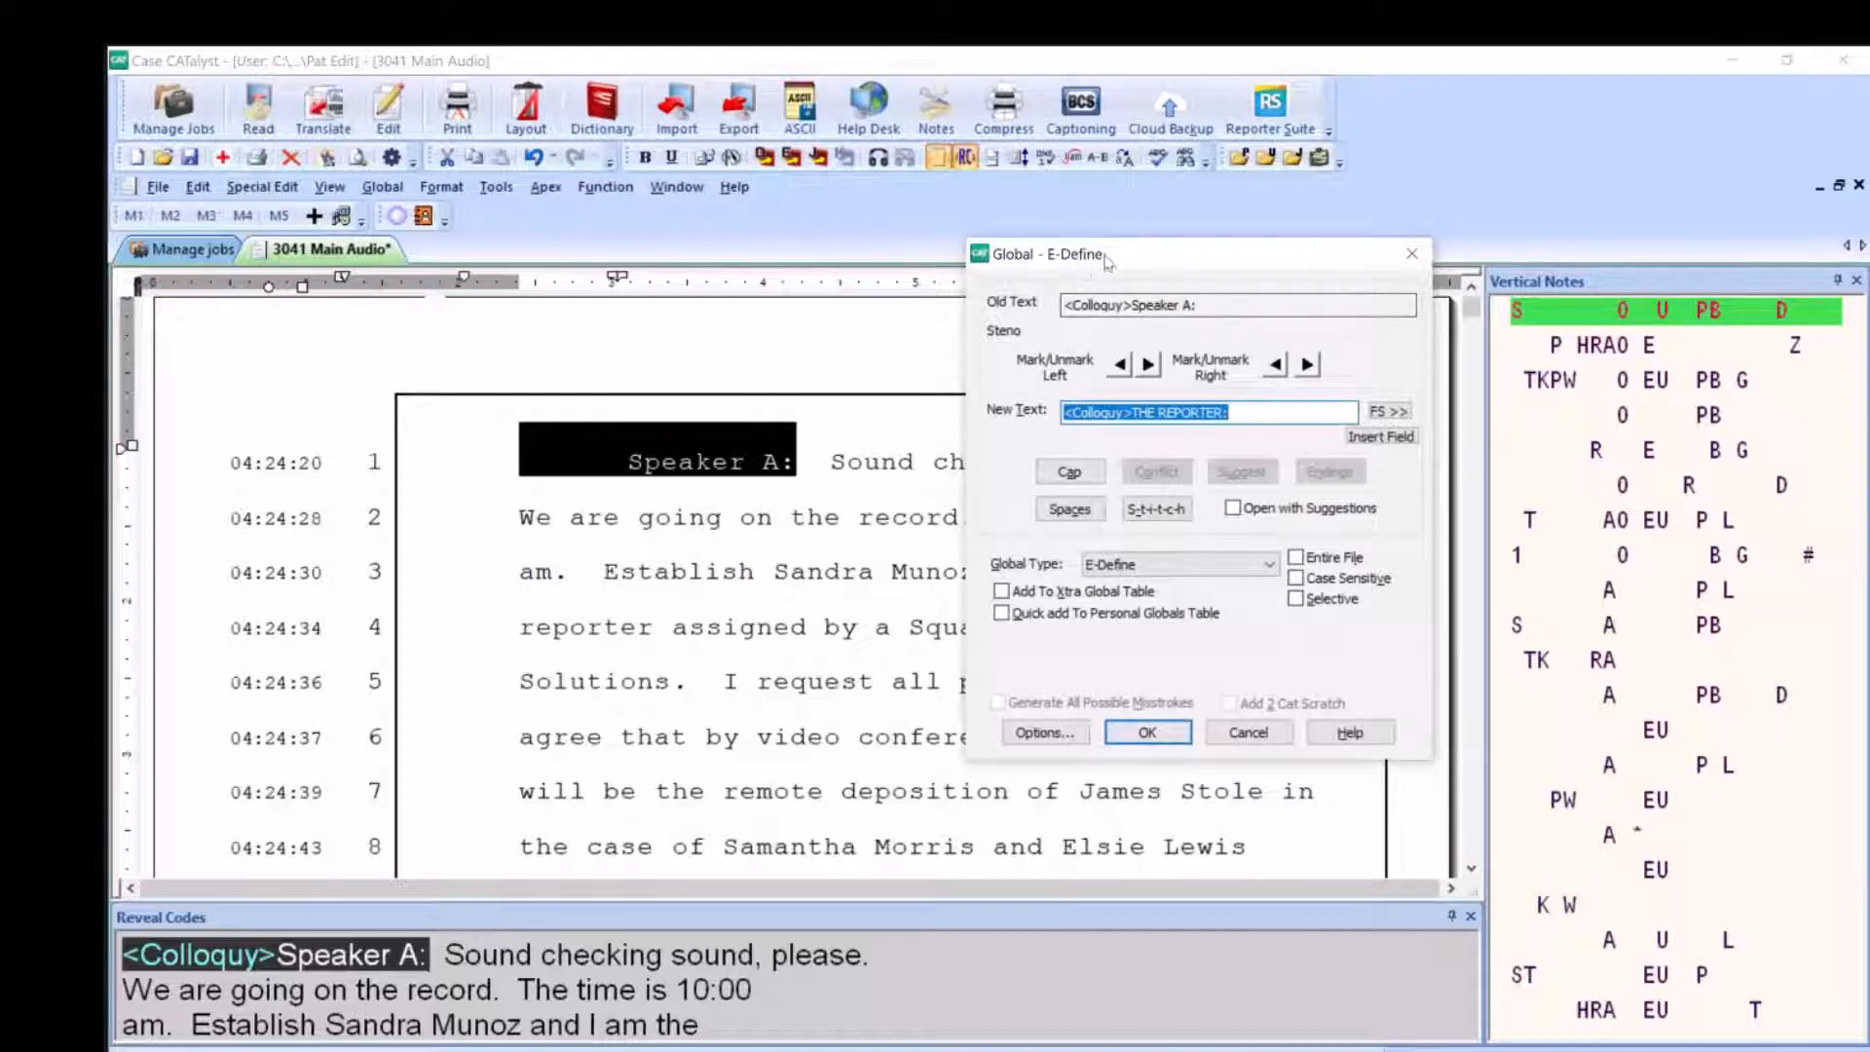
{"action": "left_click", "coordinate": [1136, 739]}
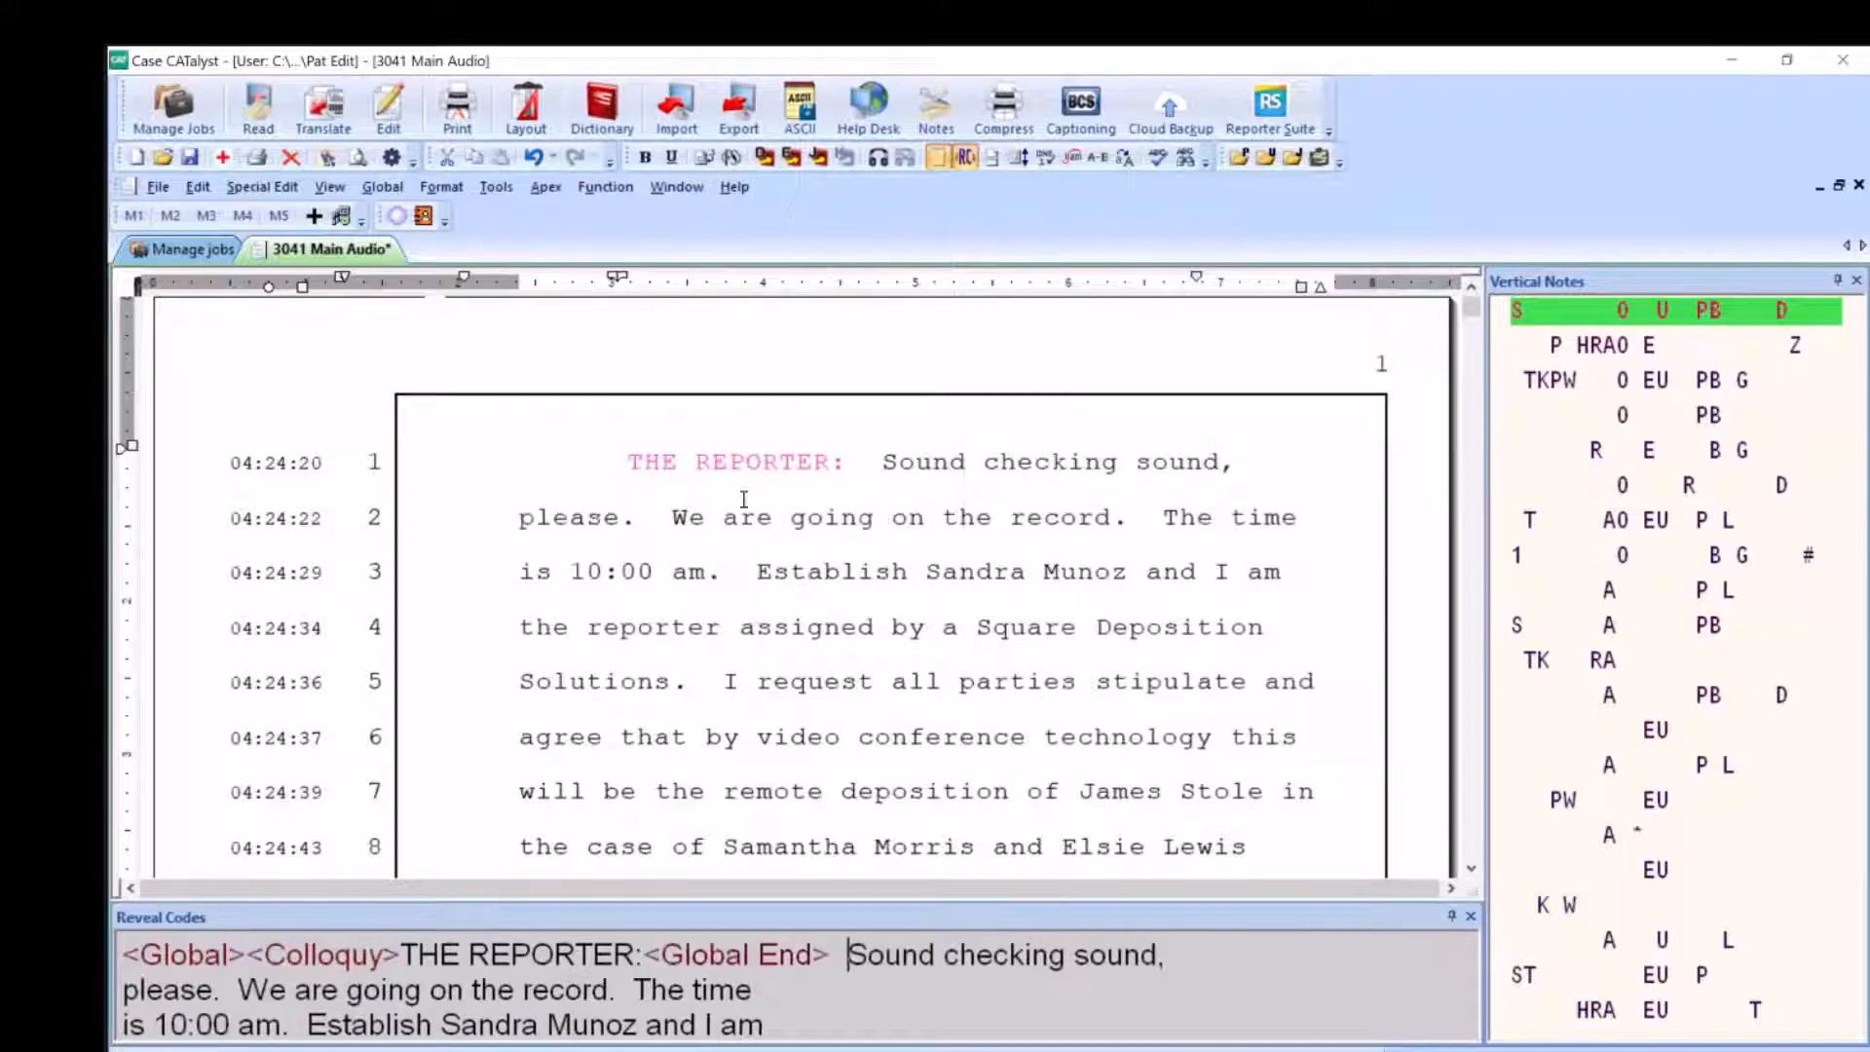
Globally replace the "Speaker B:" label on line 19 with a colloquy label of "MR.", the attorney's surname and a colon
{"action": "scroll", "coordinate": [935, 647], "scroll_direction": "down", "scroll_amount": 5}
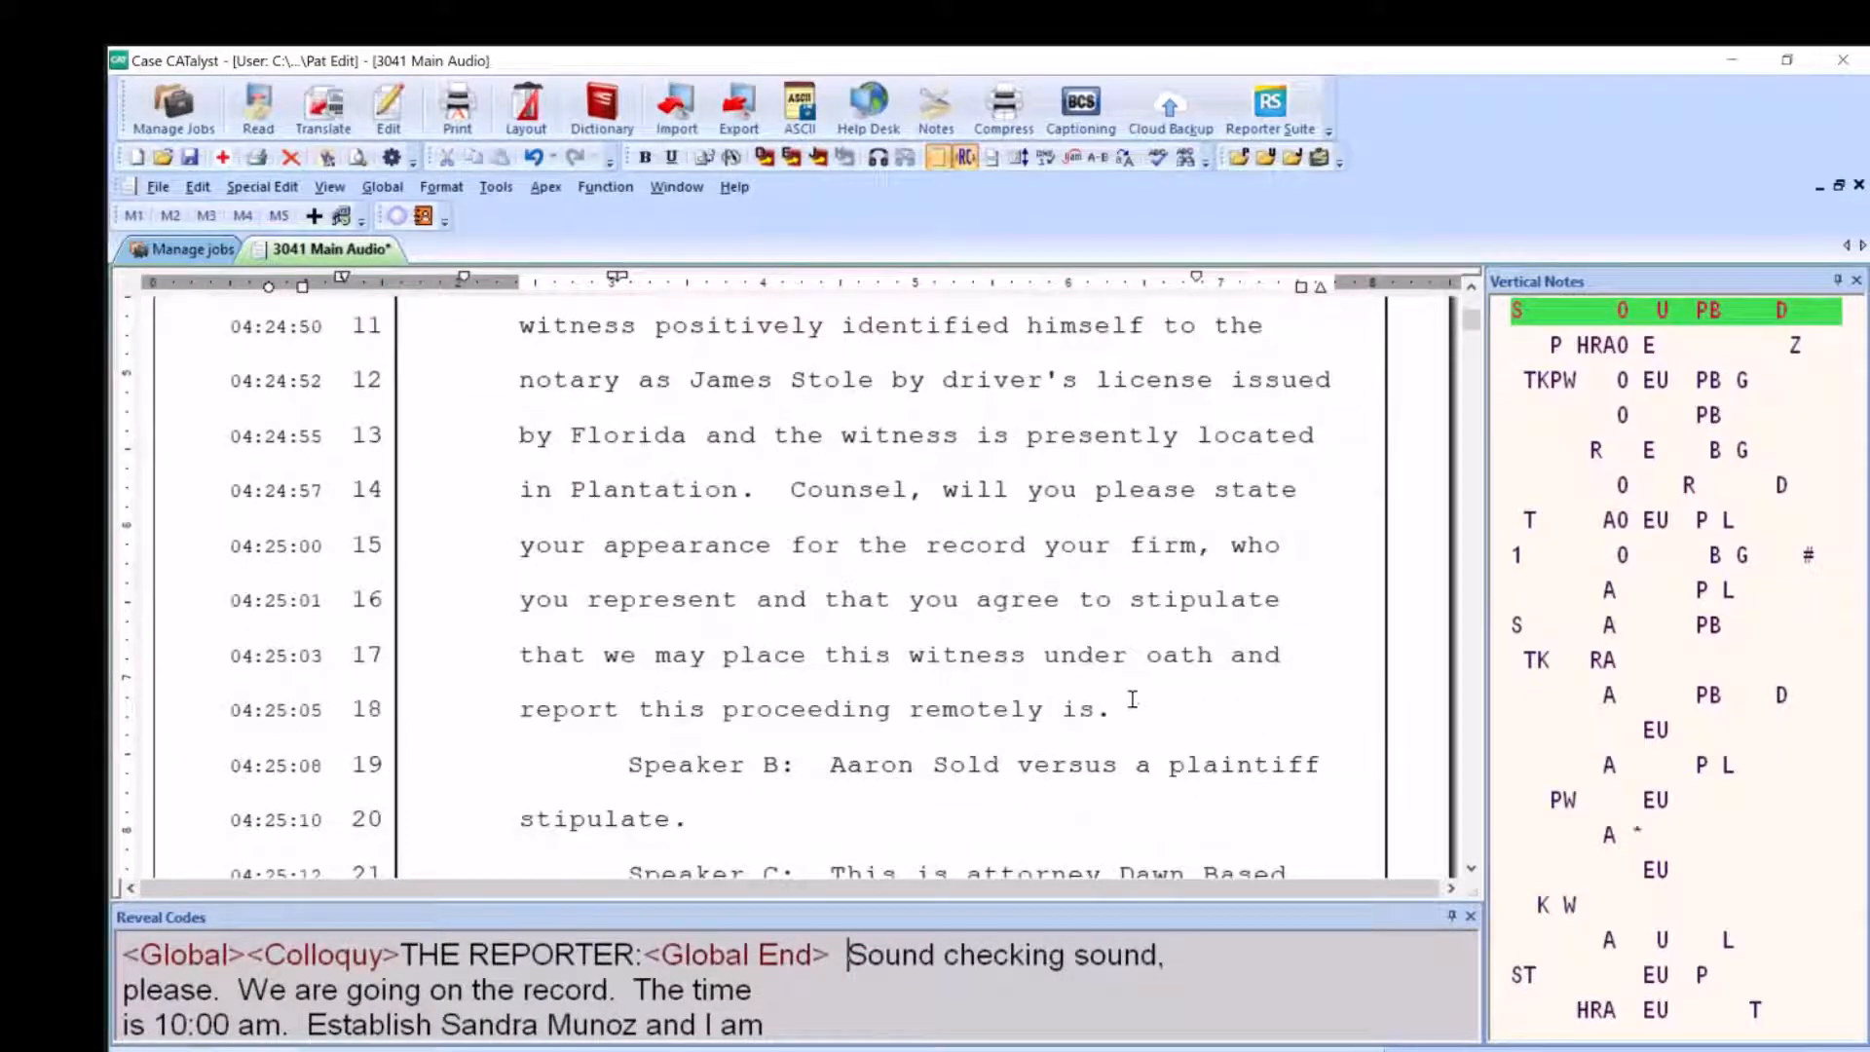
{"action": "left_click", "coordinate": [838, 761]}
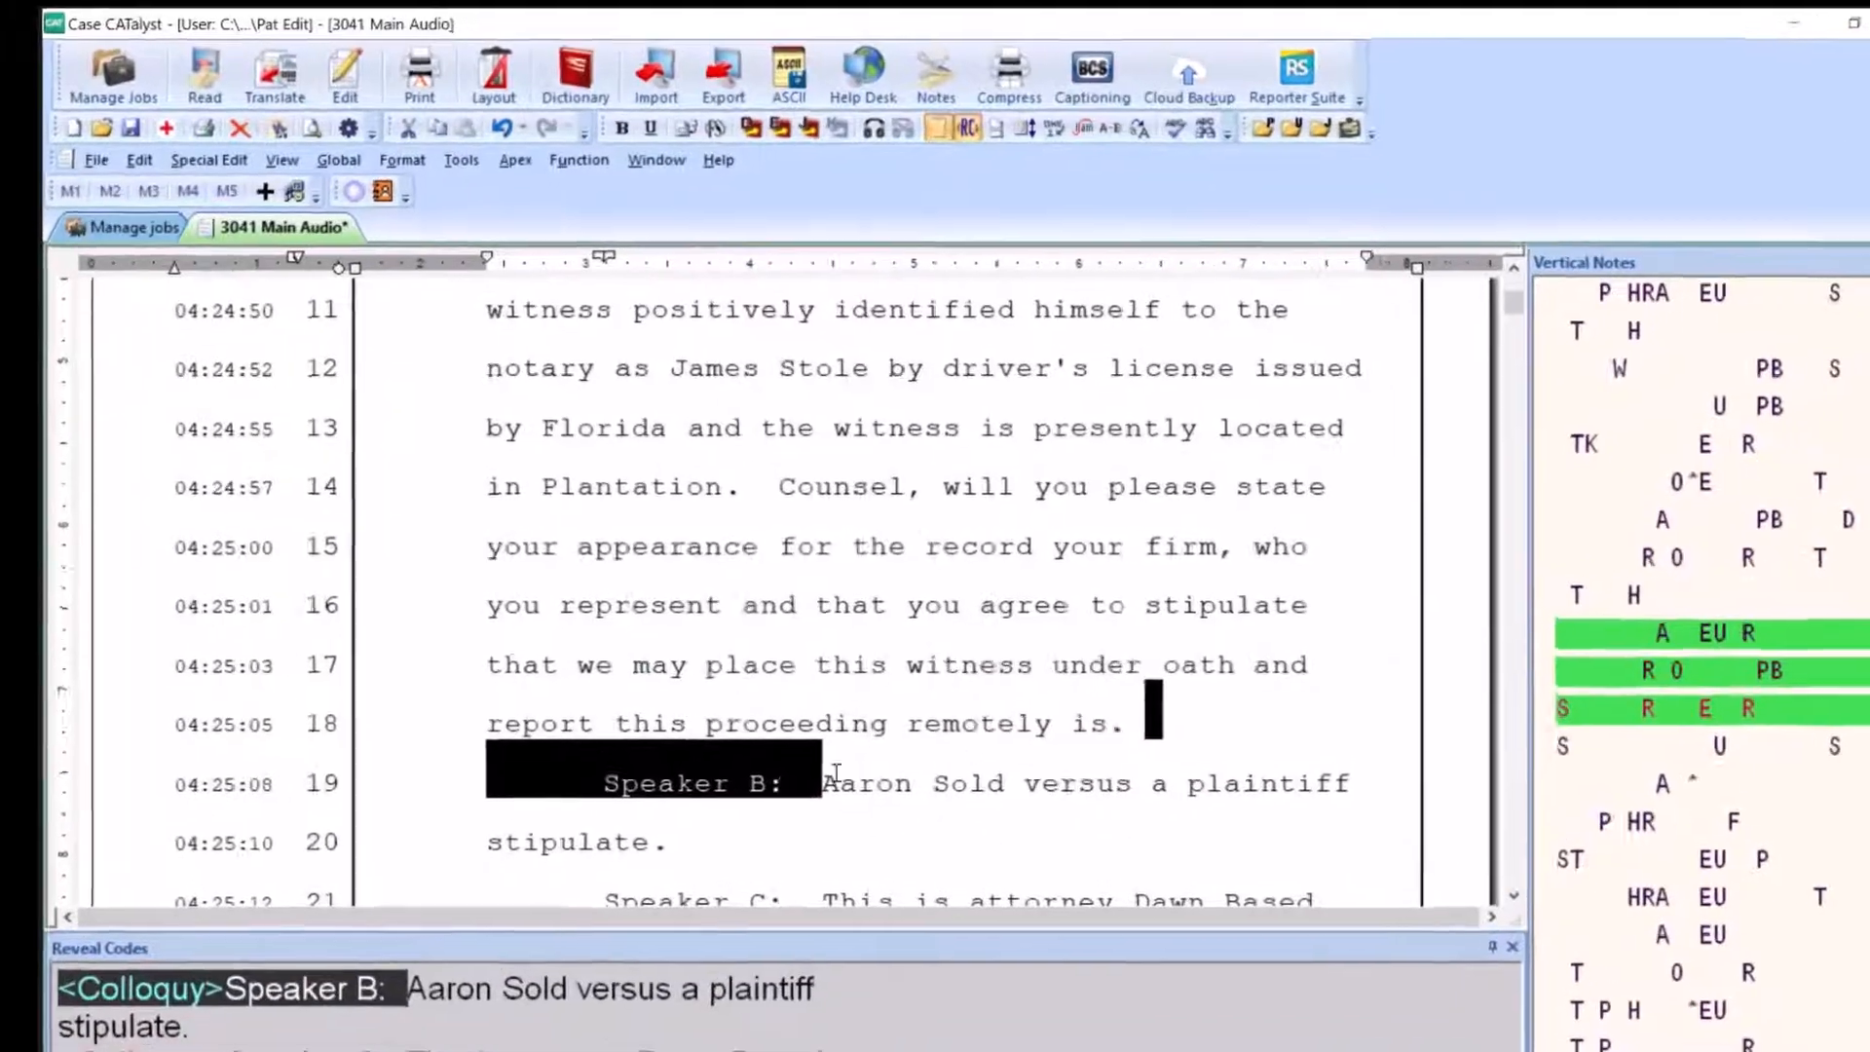
{"action": "key", "text": "ctrl+e"}
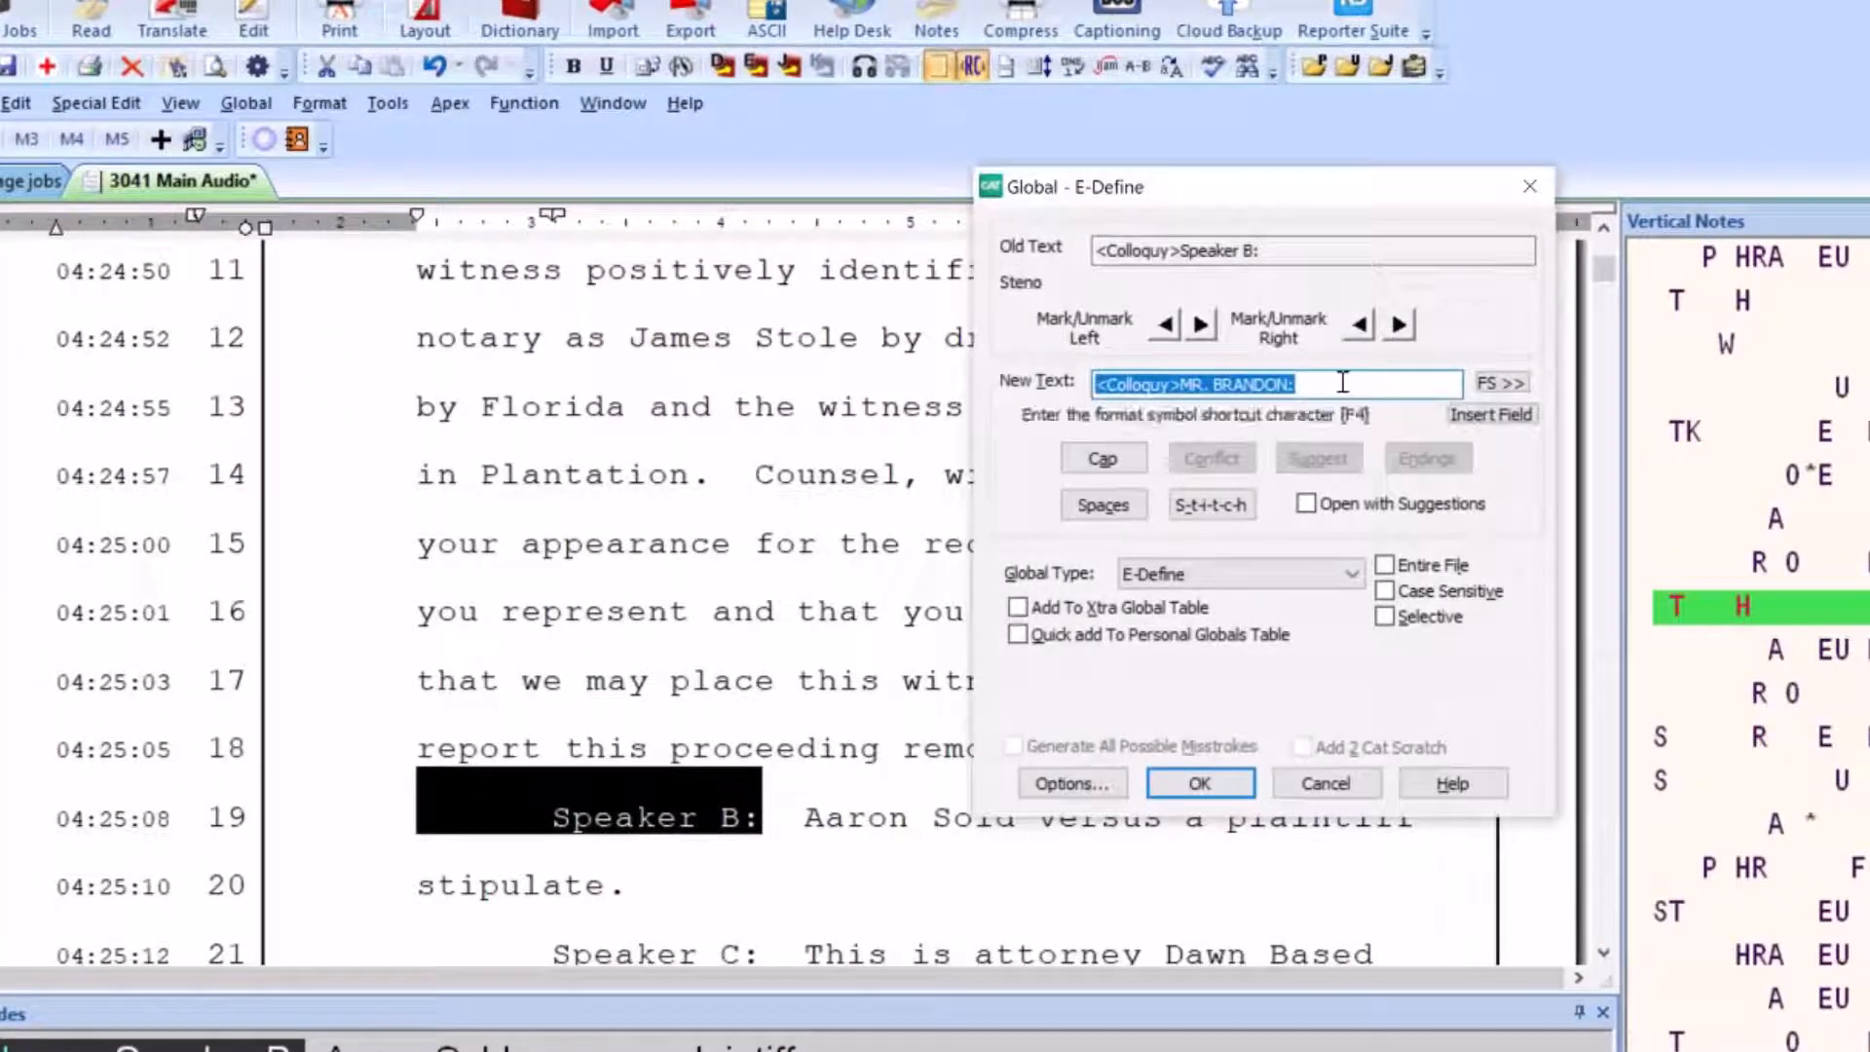
{"action": "key", "text": "BackSpace"}
{"action": "type", "text": "m"}
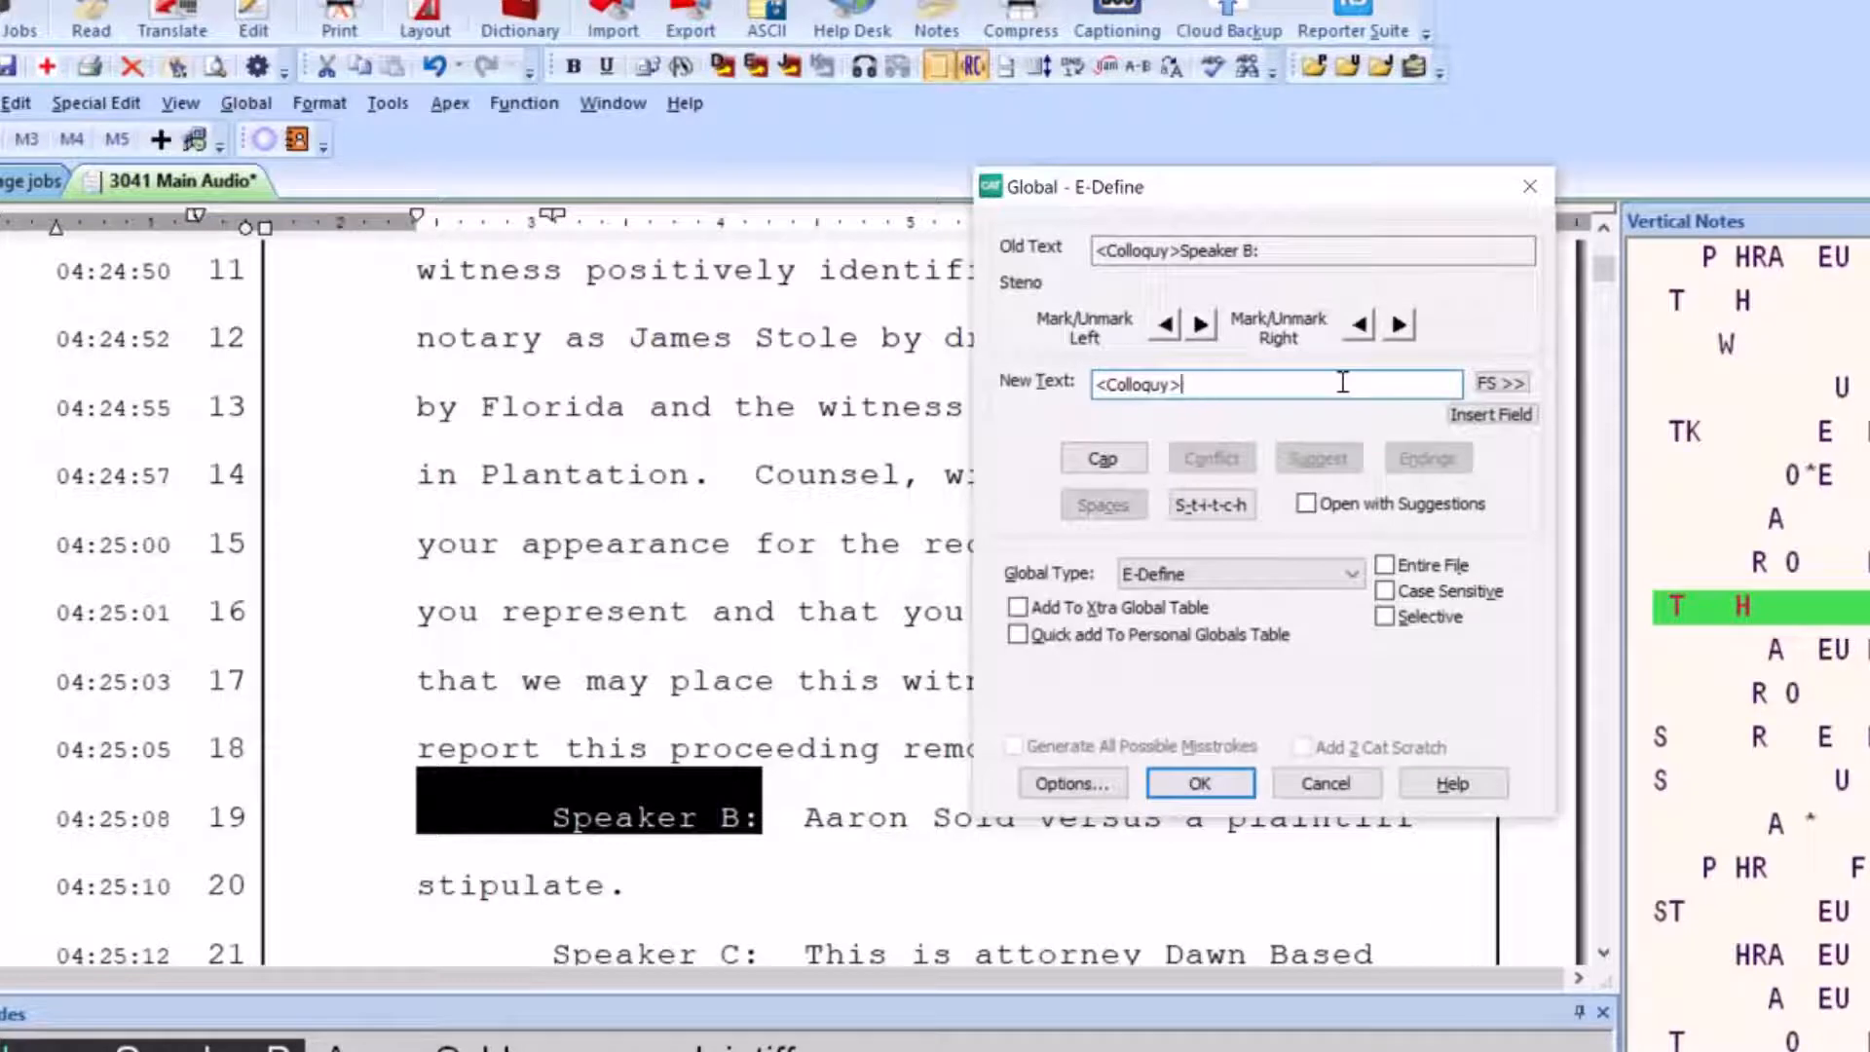
{"action": "key", "text": "BackSpace"}
{"action": "key", "text": "slash"}
{"action": "type", "text": "cMR. SILVERS"}
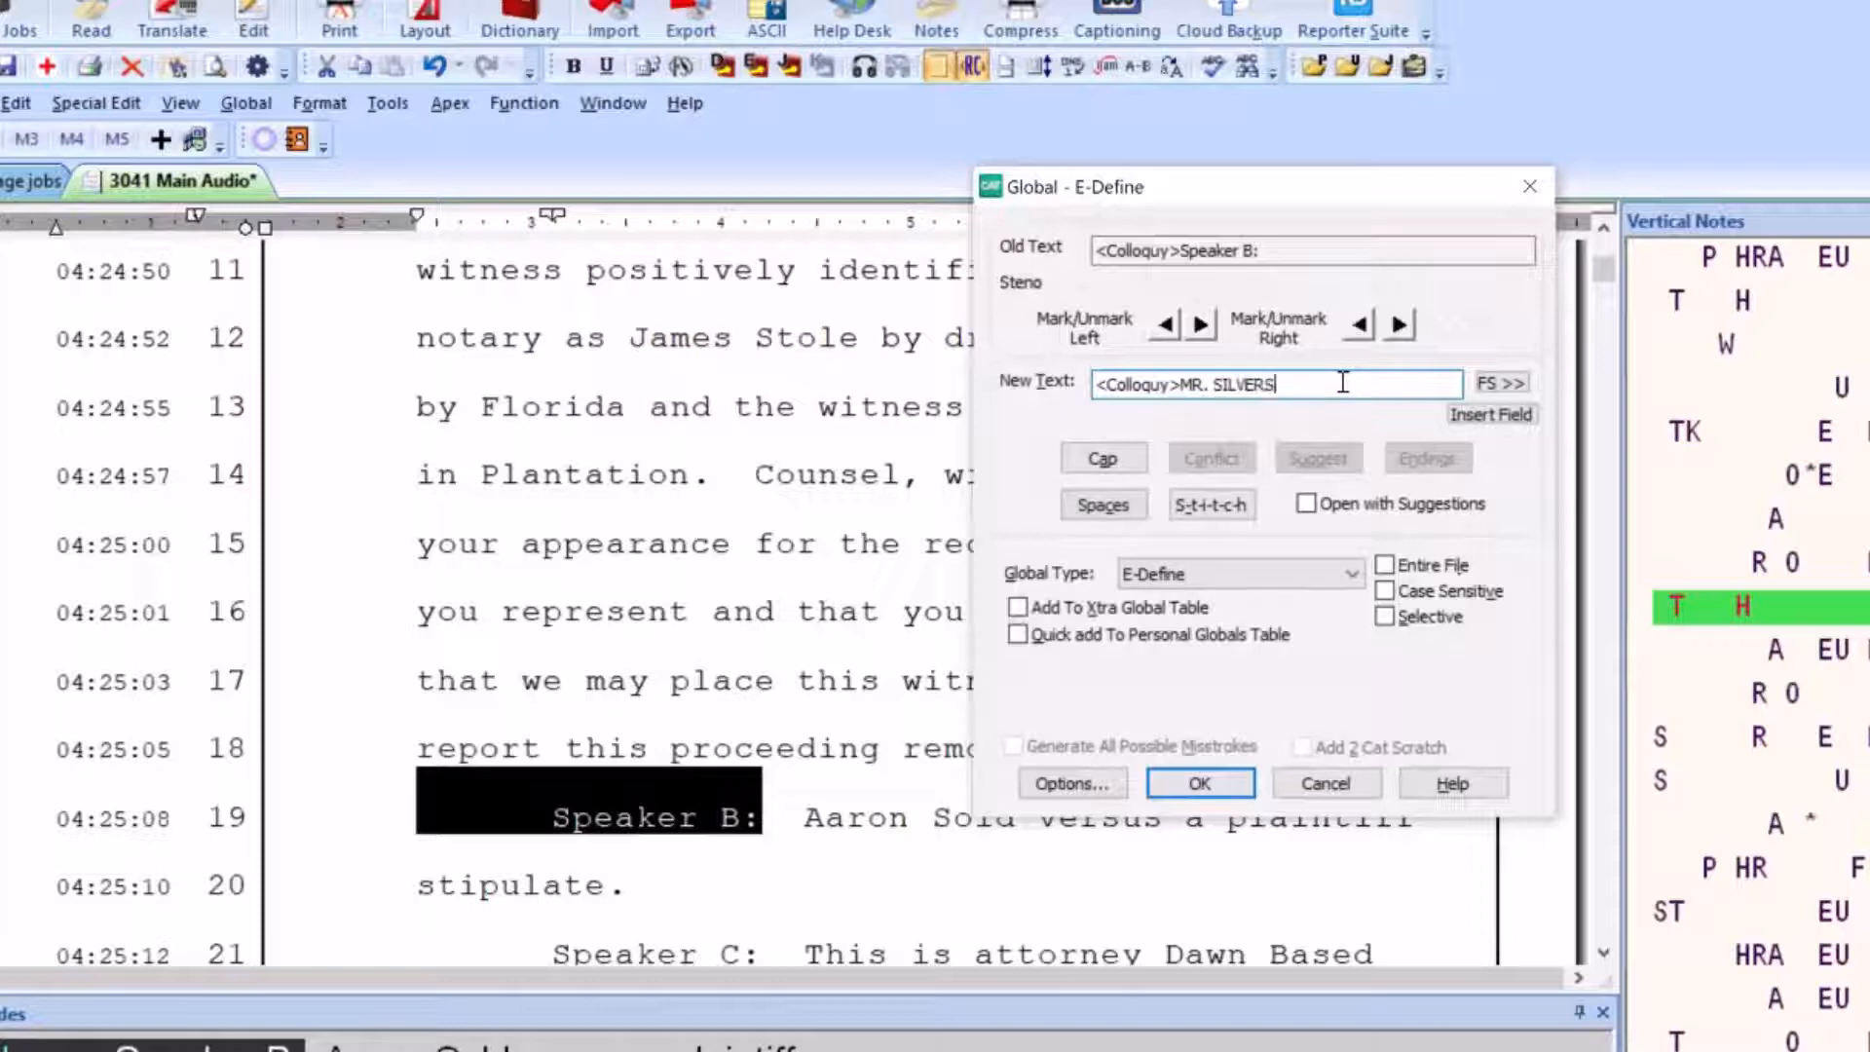
{"action": "type", "text": ":"}
{"action": "key", "text": "Return"}
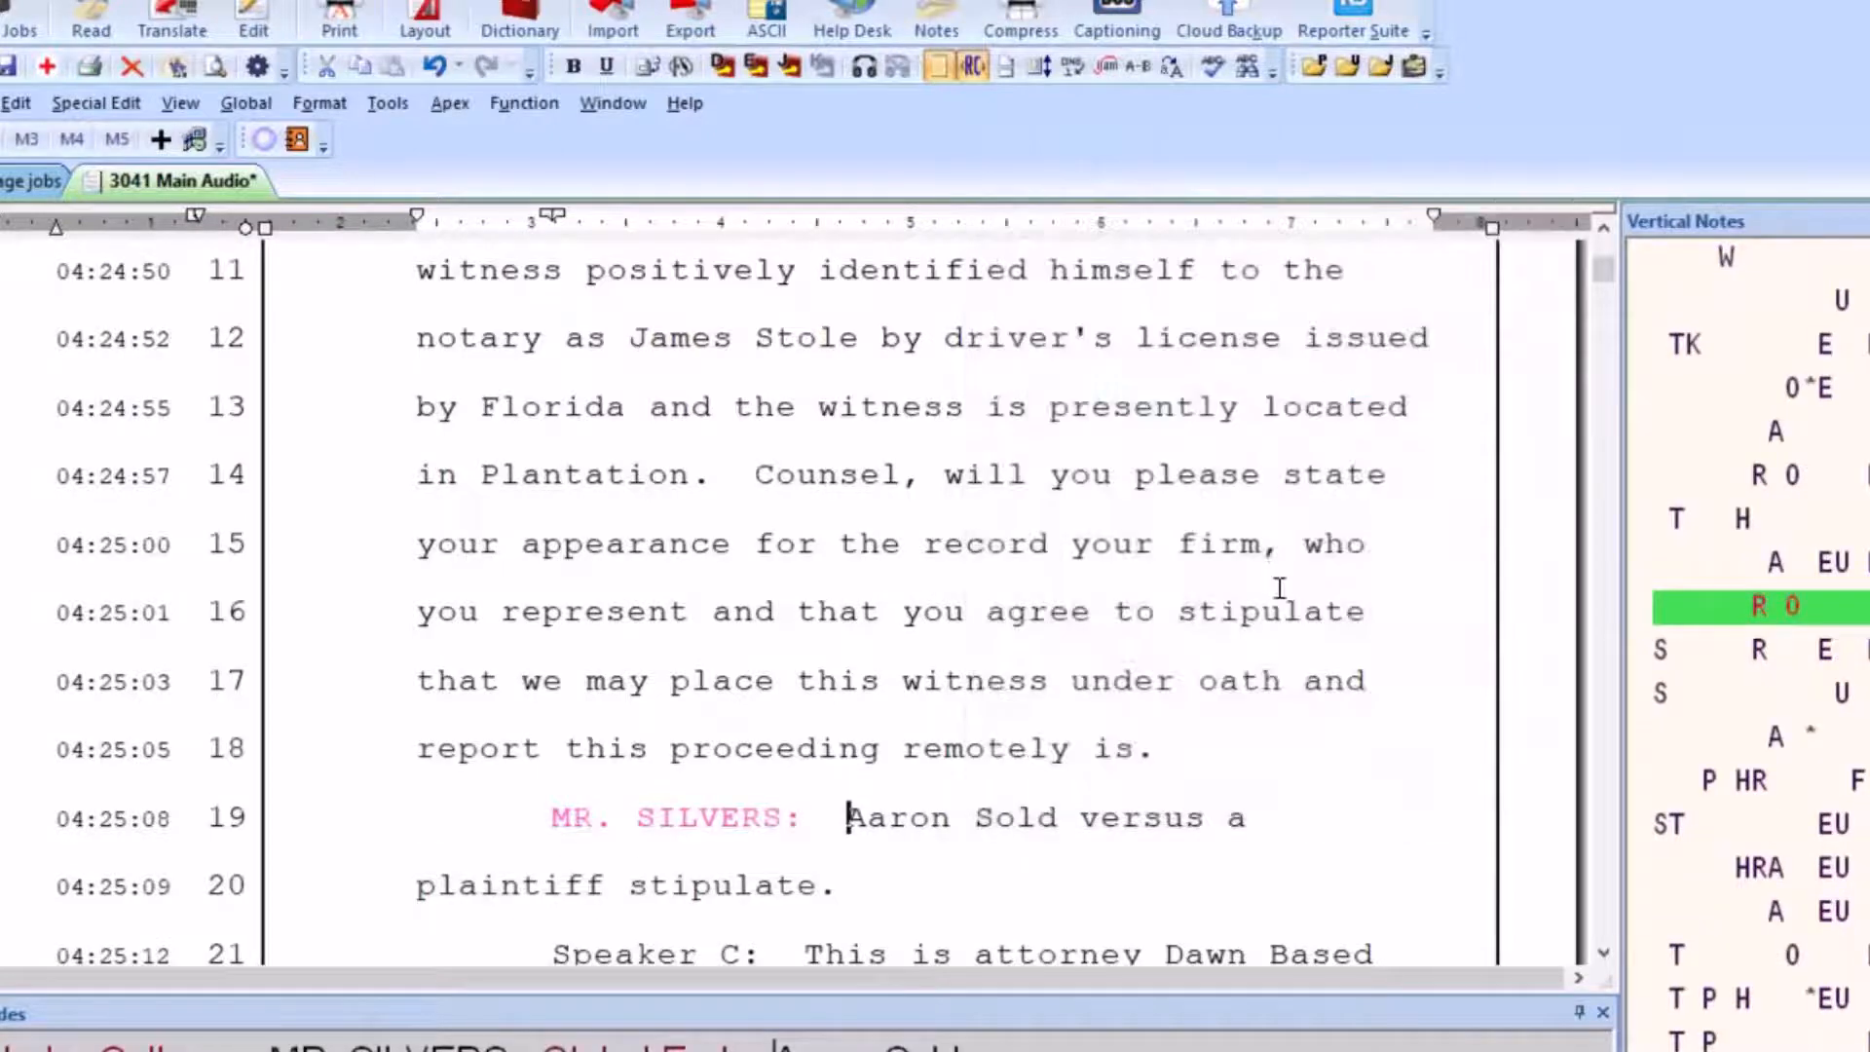
Insert a byline paragraph reading "BY MR." with the attorney's surname and a colon after "ready to begin." on line 12
{"action": "scroll", "coordinate": [1157, 679], "scroll_direction": "down", "scroll_amount": 7}
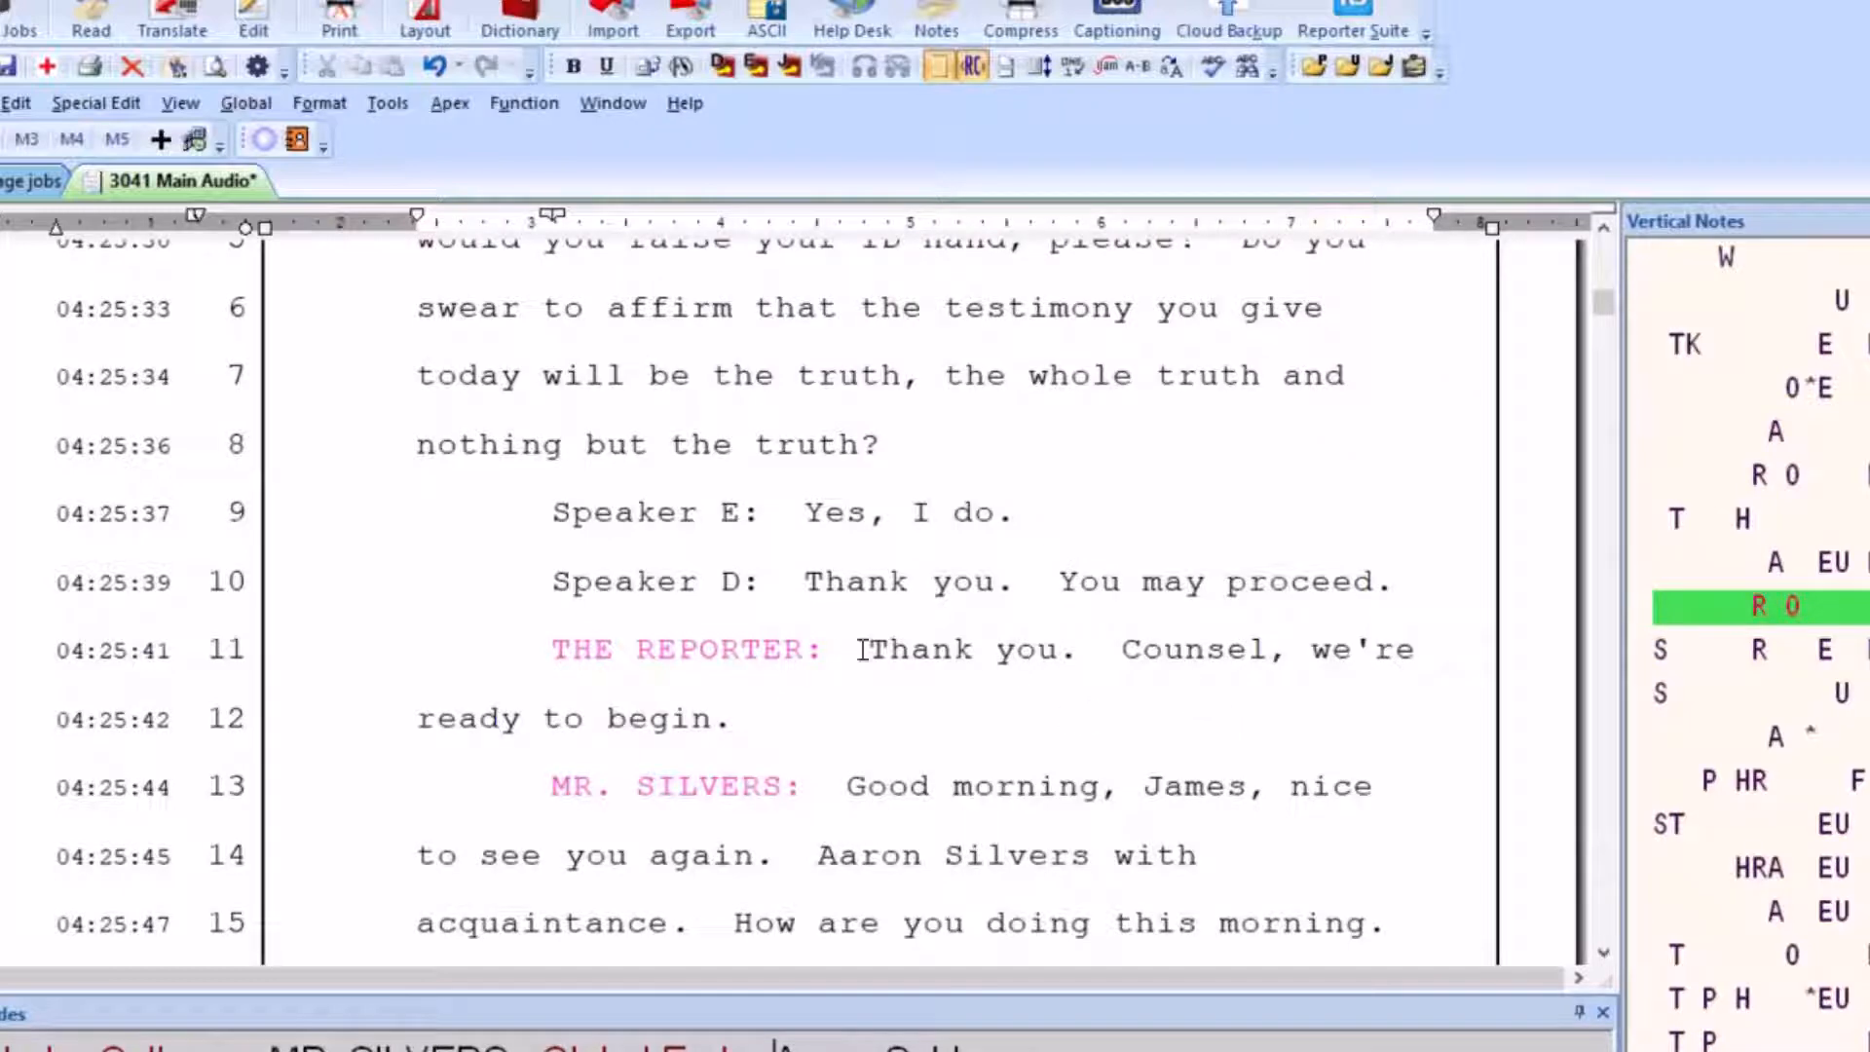
{"action": "scroll", "coordinate": [1138, 729], "scroll_direction": "down", "scroll_amount": 4}
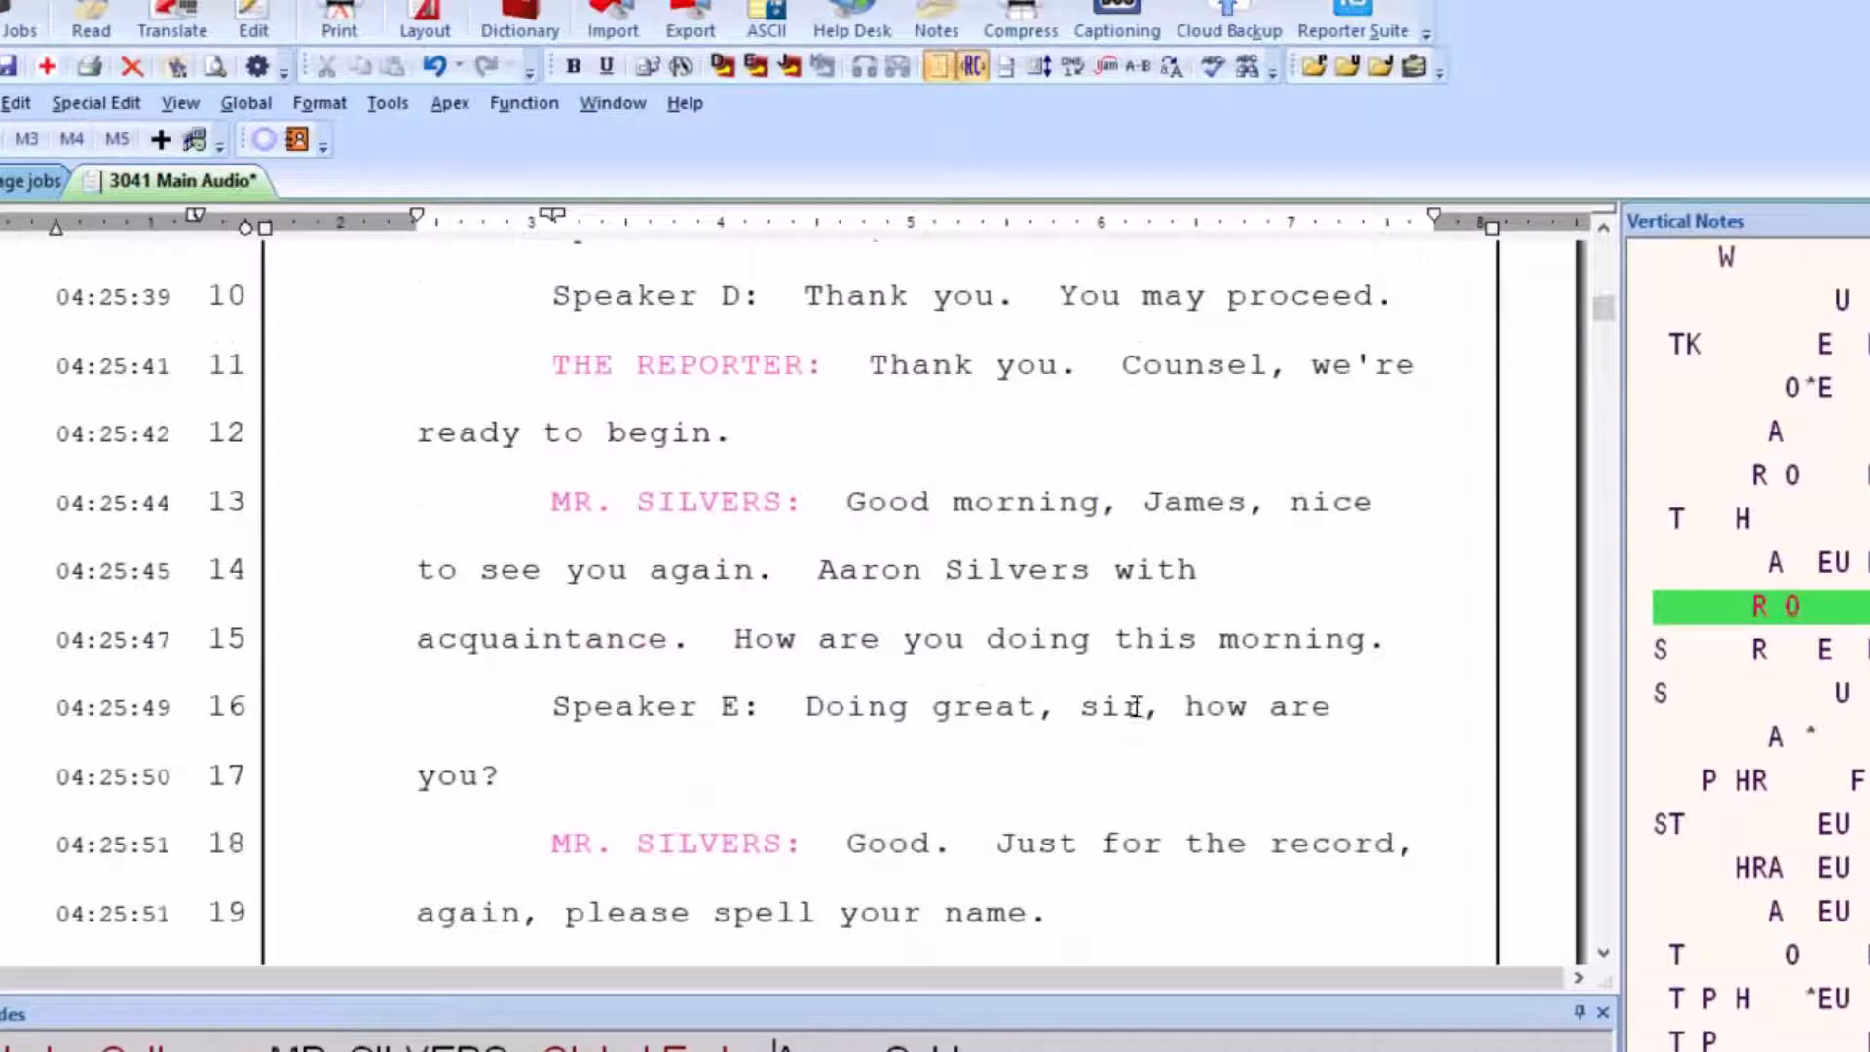
{"action": "scroll", "coordinate": [1229, 700], "scroll_direction": "up", "scroll_amount": 2}
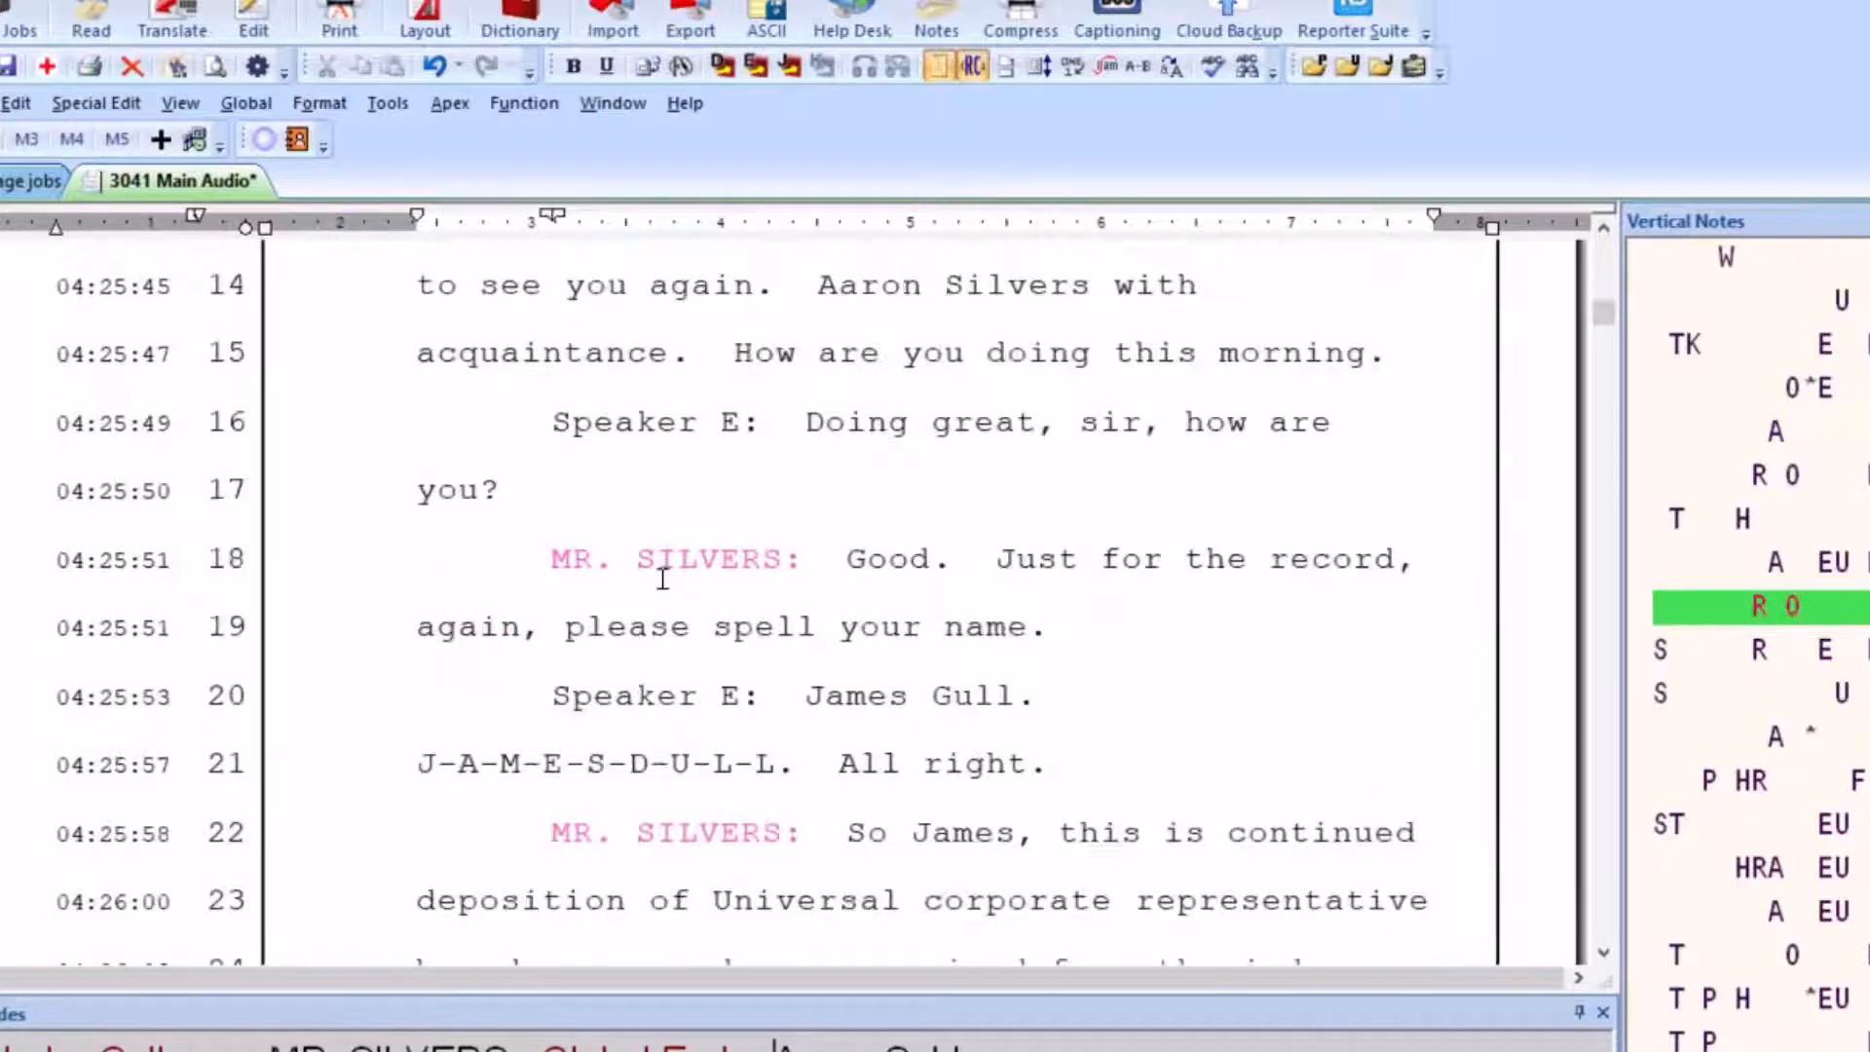
{"action": "scroll", "coordinate": [1274, 596], "scroll_direction": "up", "scroll_amount": 2}
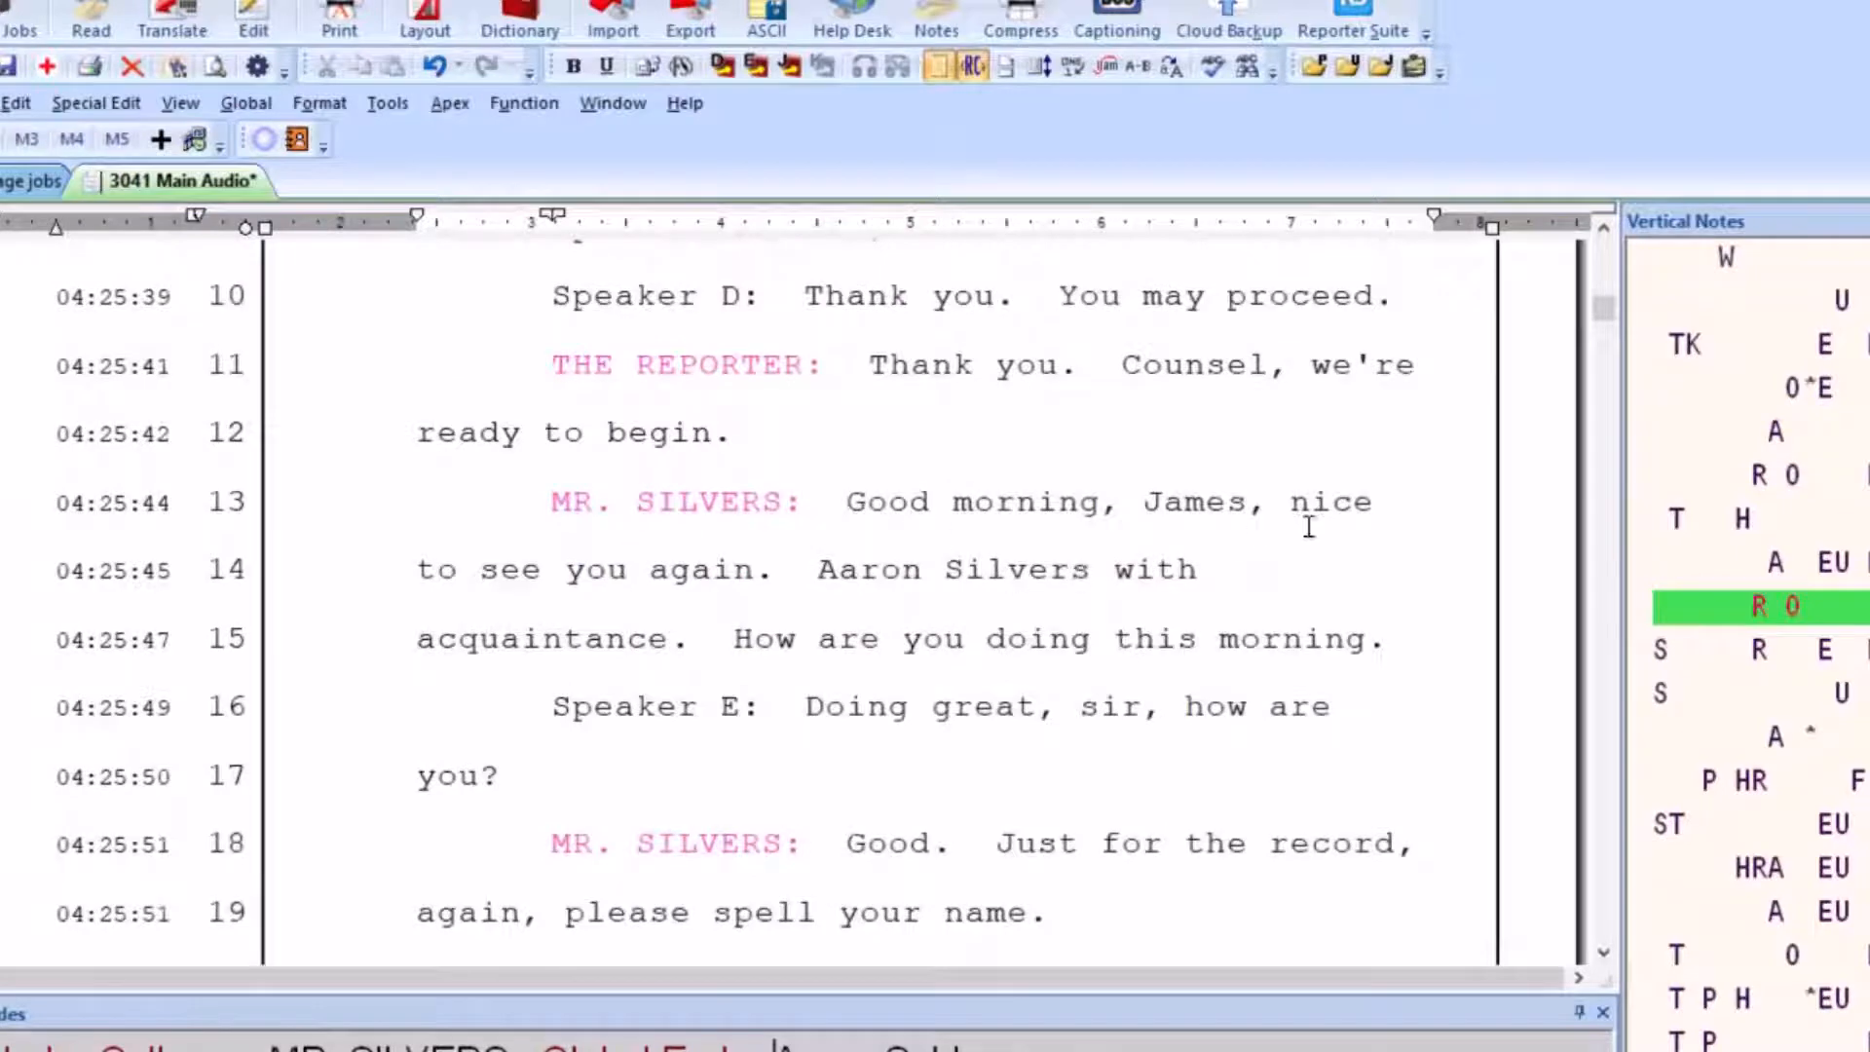
{"action": "left_click", "coordinate": [802, 429]}
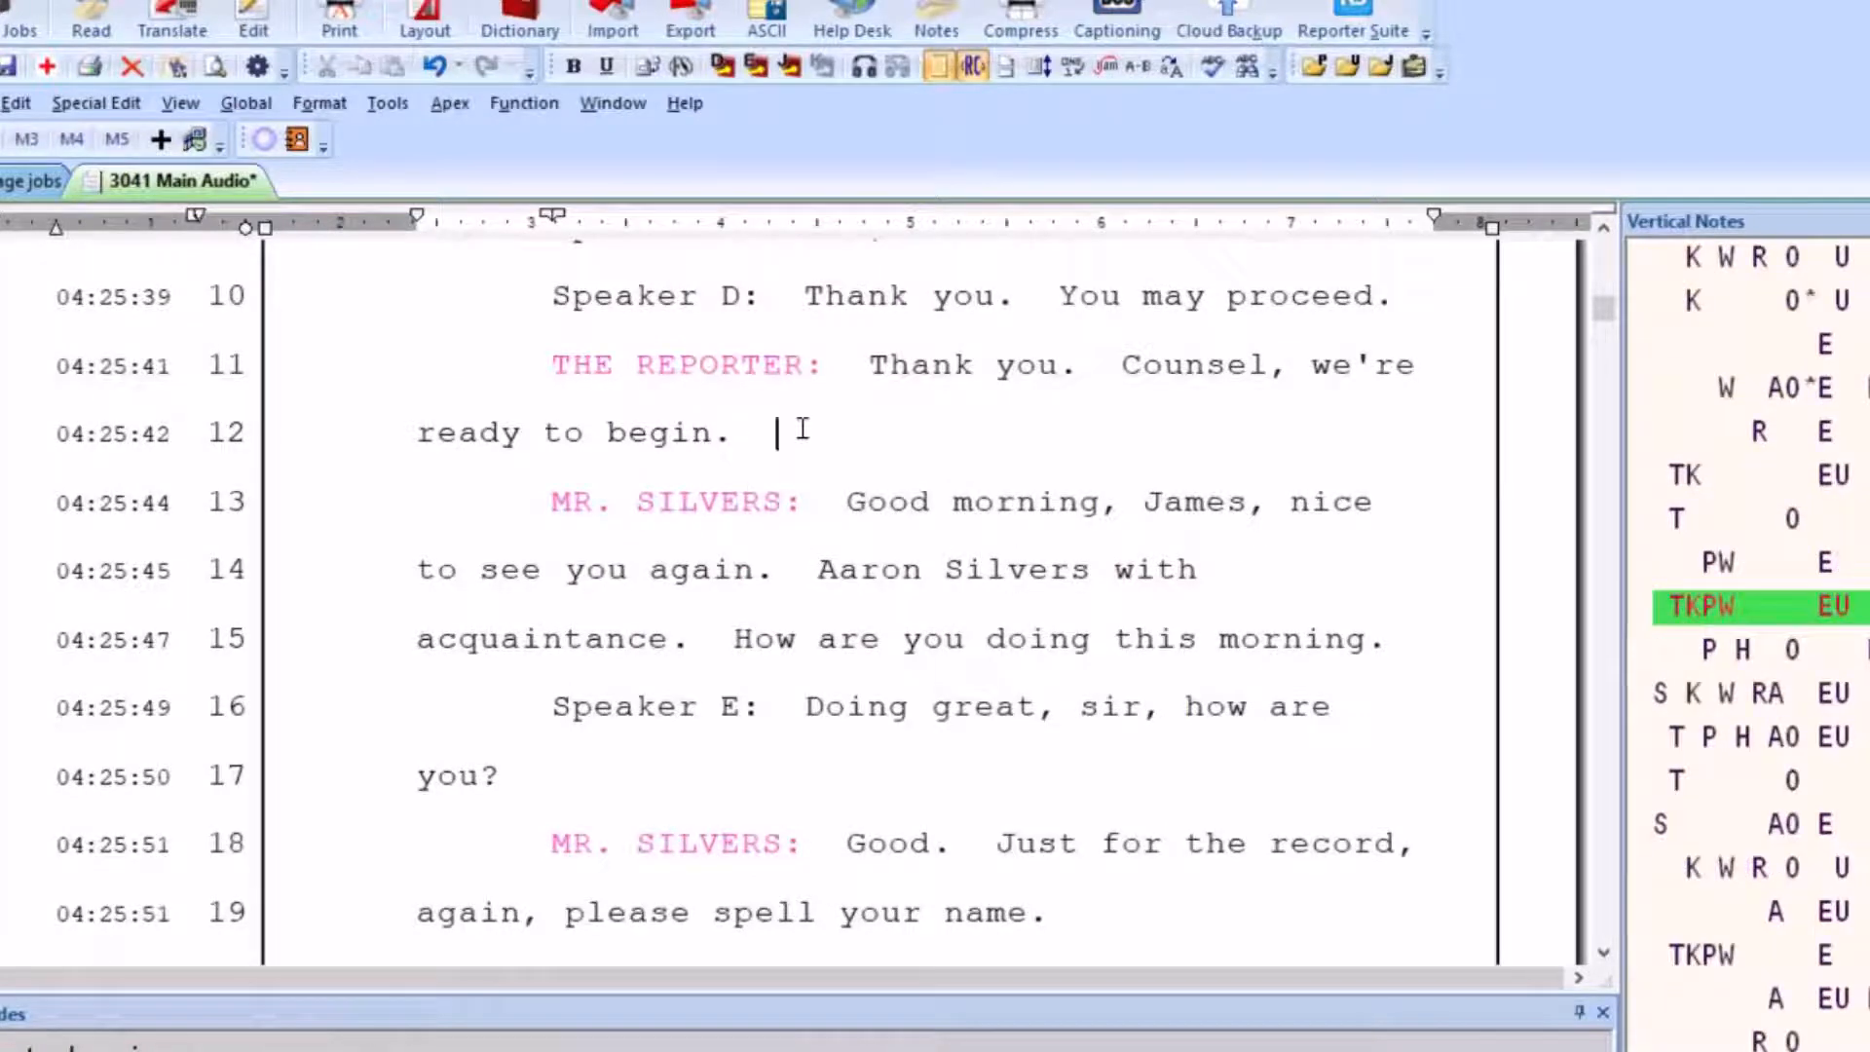
{"action": "key", "text": "Return"}
{"action": "type", "text": "BY MR. SILVER:"}
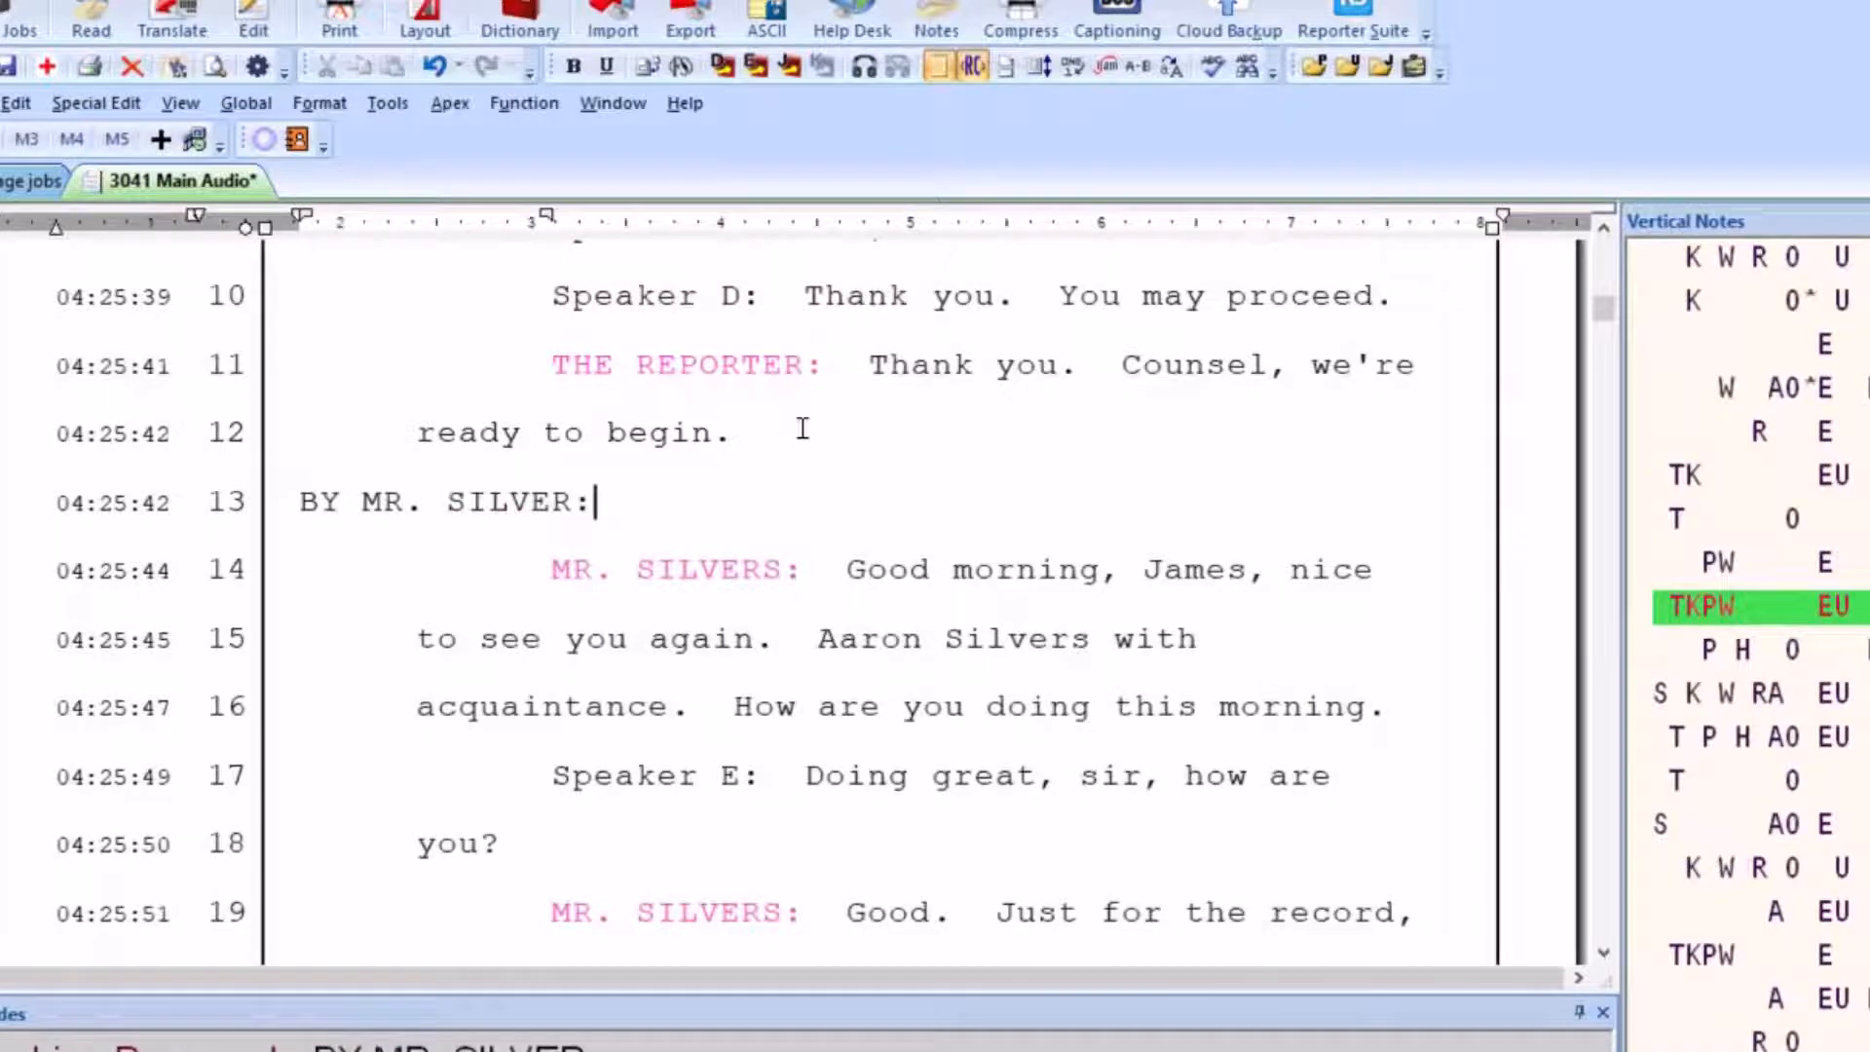
{"action": "left_click_drag", "start_coordinate": [554, 571], "coordinate": [826, 568]}
{"action": "key", "text": "ctrl+e"}
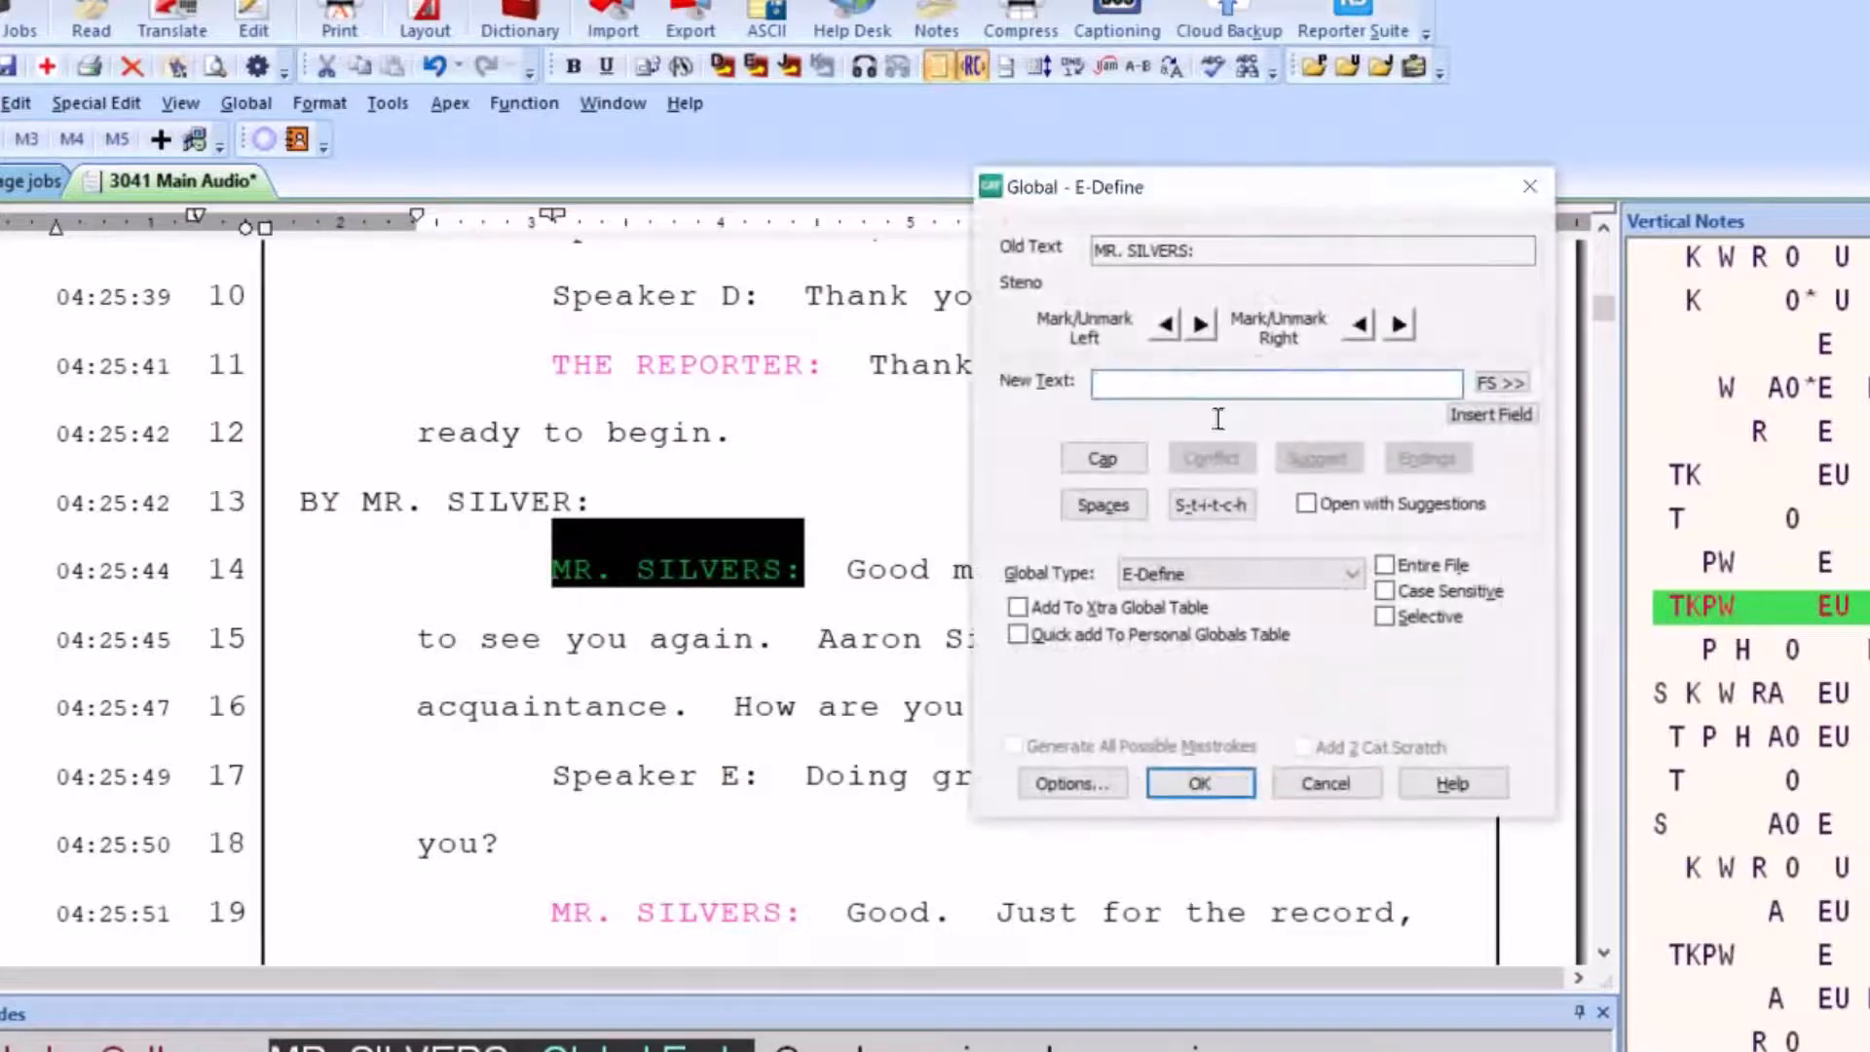
{"action": "left_click", "coordinate": [1326, 783]}
Globally replace the attorney's colloquy label on line 14, including its colloquy symbol, with the <Question> format symbol
{"action": "left_click", "coordinate": [638, 497]}
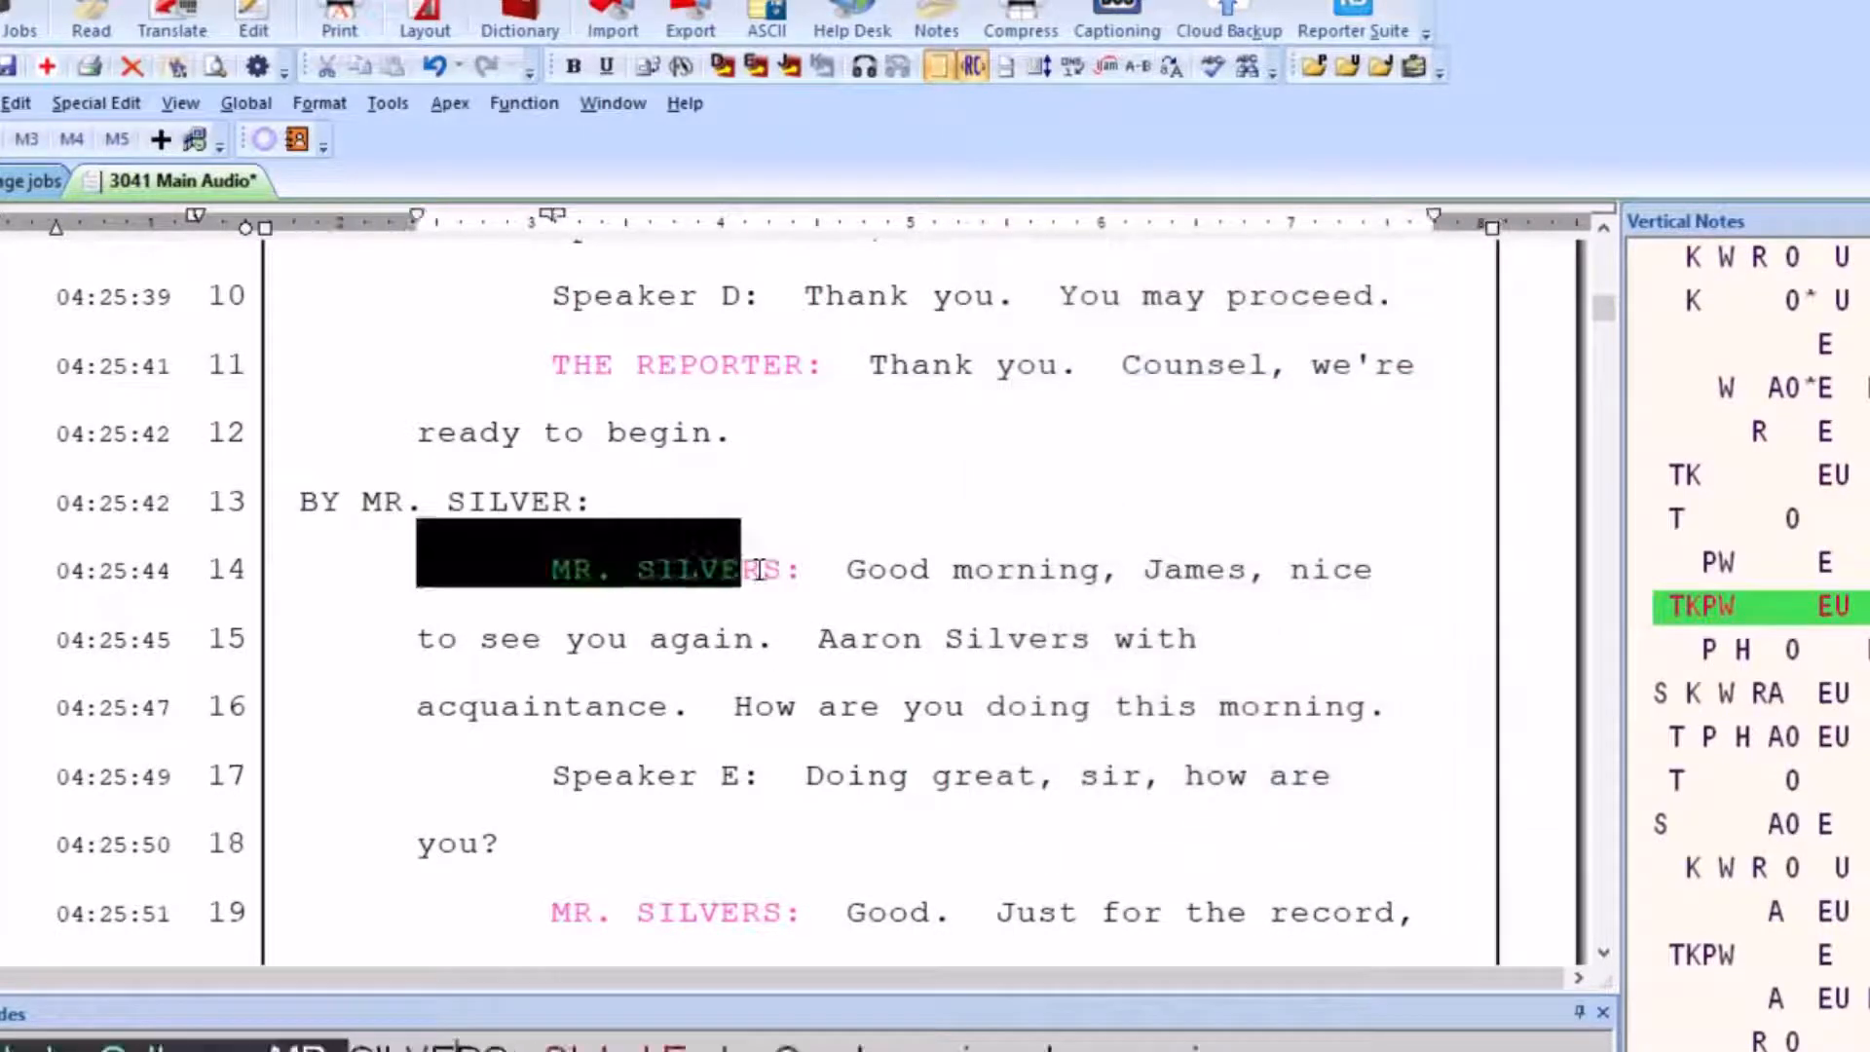
{"action": "left_click_drag", "start_coordinate": [419, 568], "coordinate": [820, 585]}
{"action": "key", "text": "ctrl+e"}
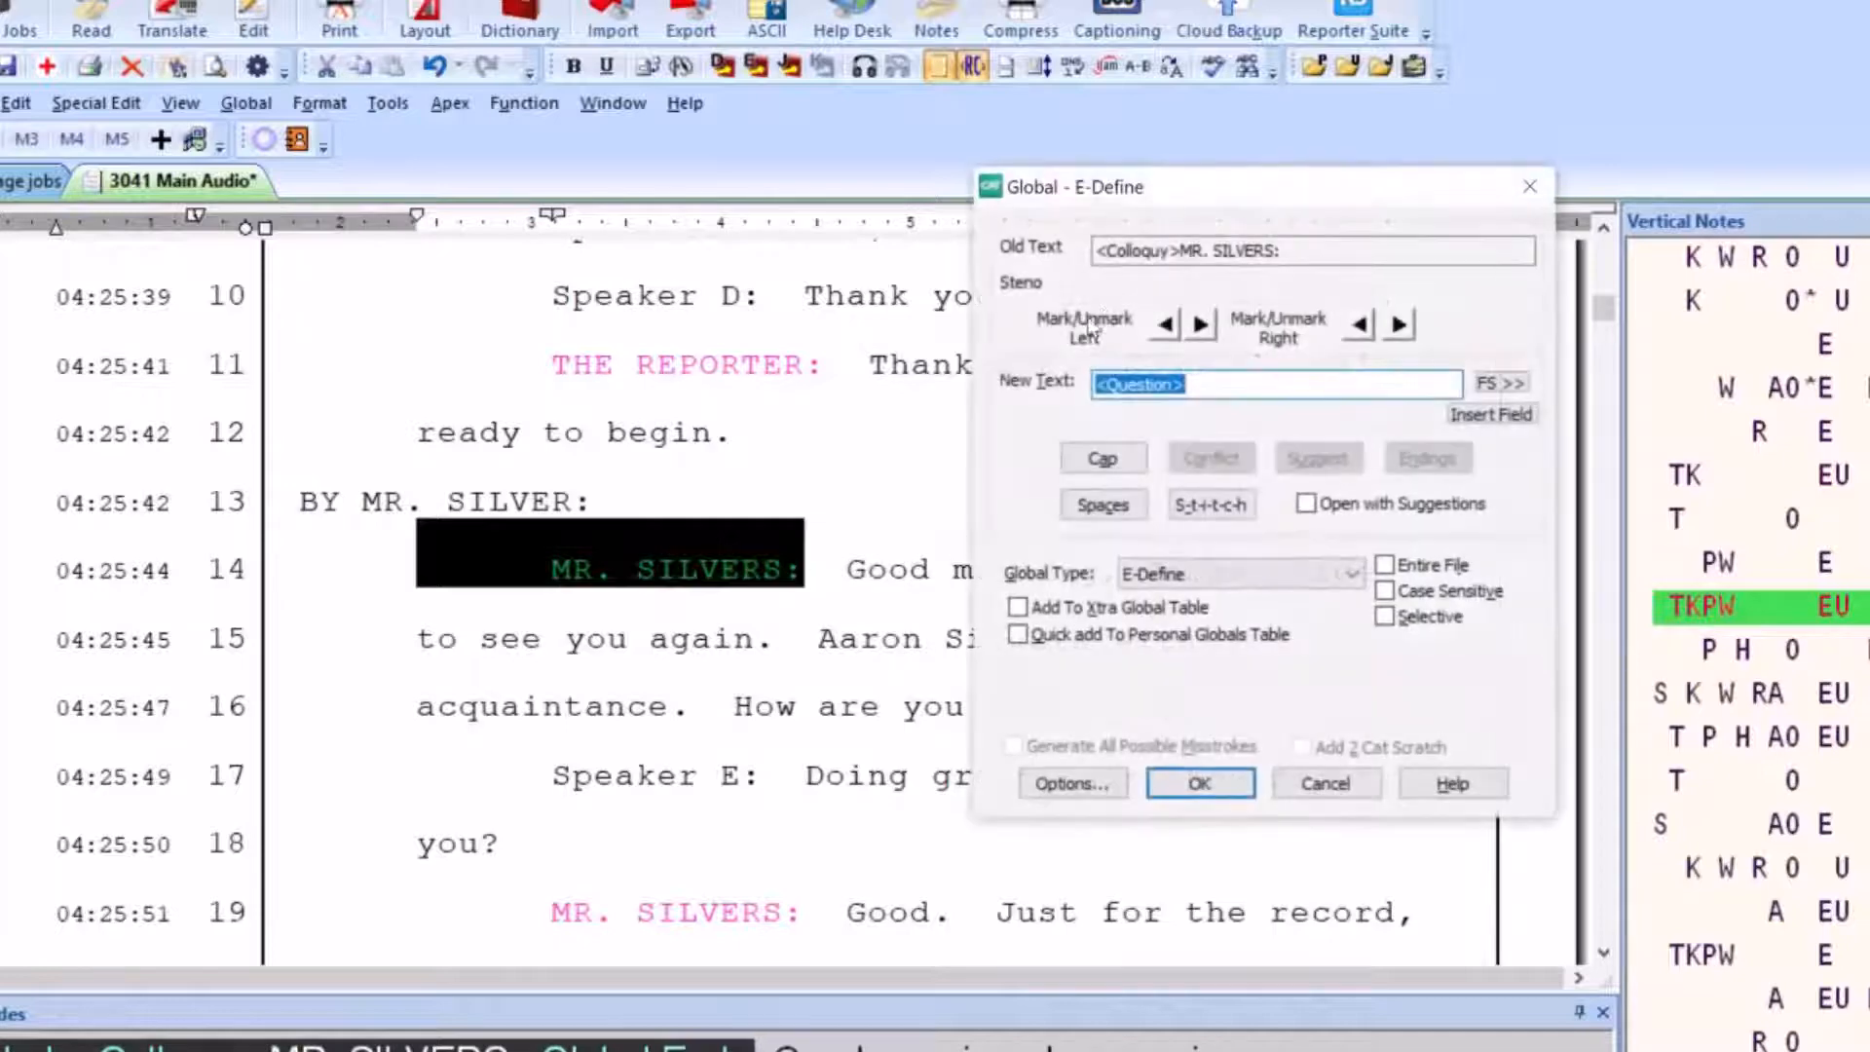
{"action": "left_click", "coordinate": [1257, 389]}
{"action": "left_click", "coordinate": [1179, 782]}
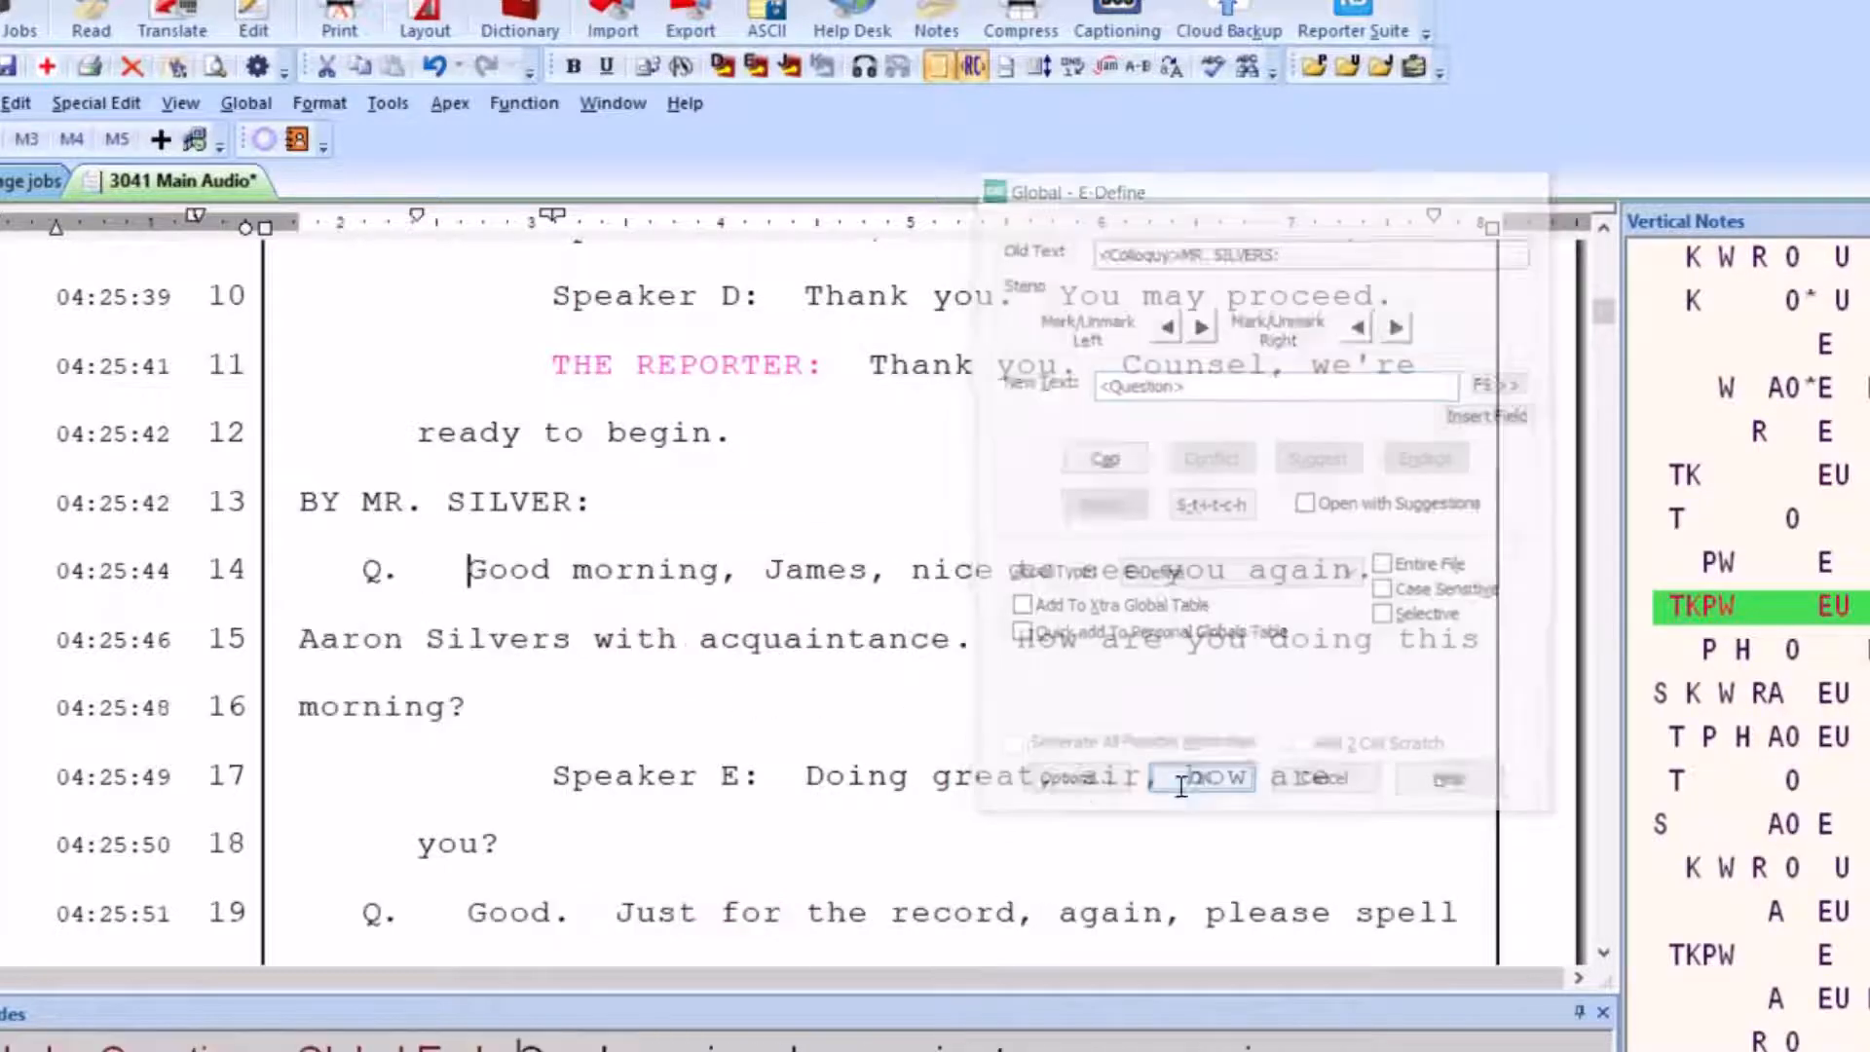
Globally replace the "Speaker E:" colloquy label on line 17 with the <Answer> format symbol
{"action": "scroll", "coordinate": [727, 602], "scroll_direction": "down", "scroll_amount": 3}
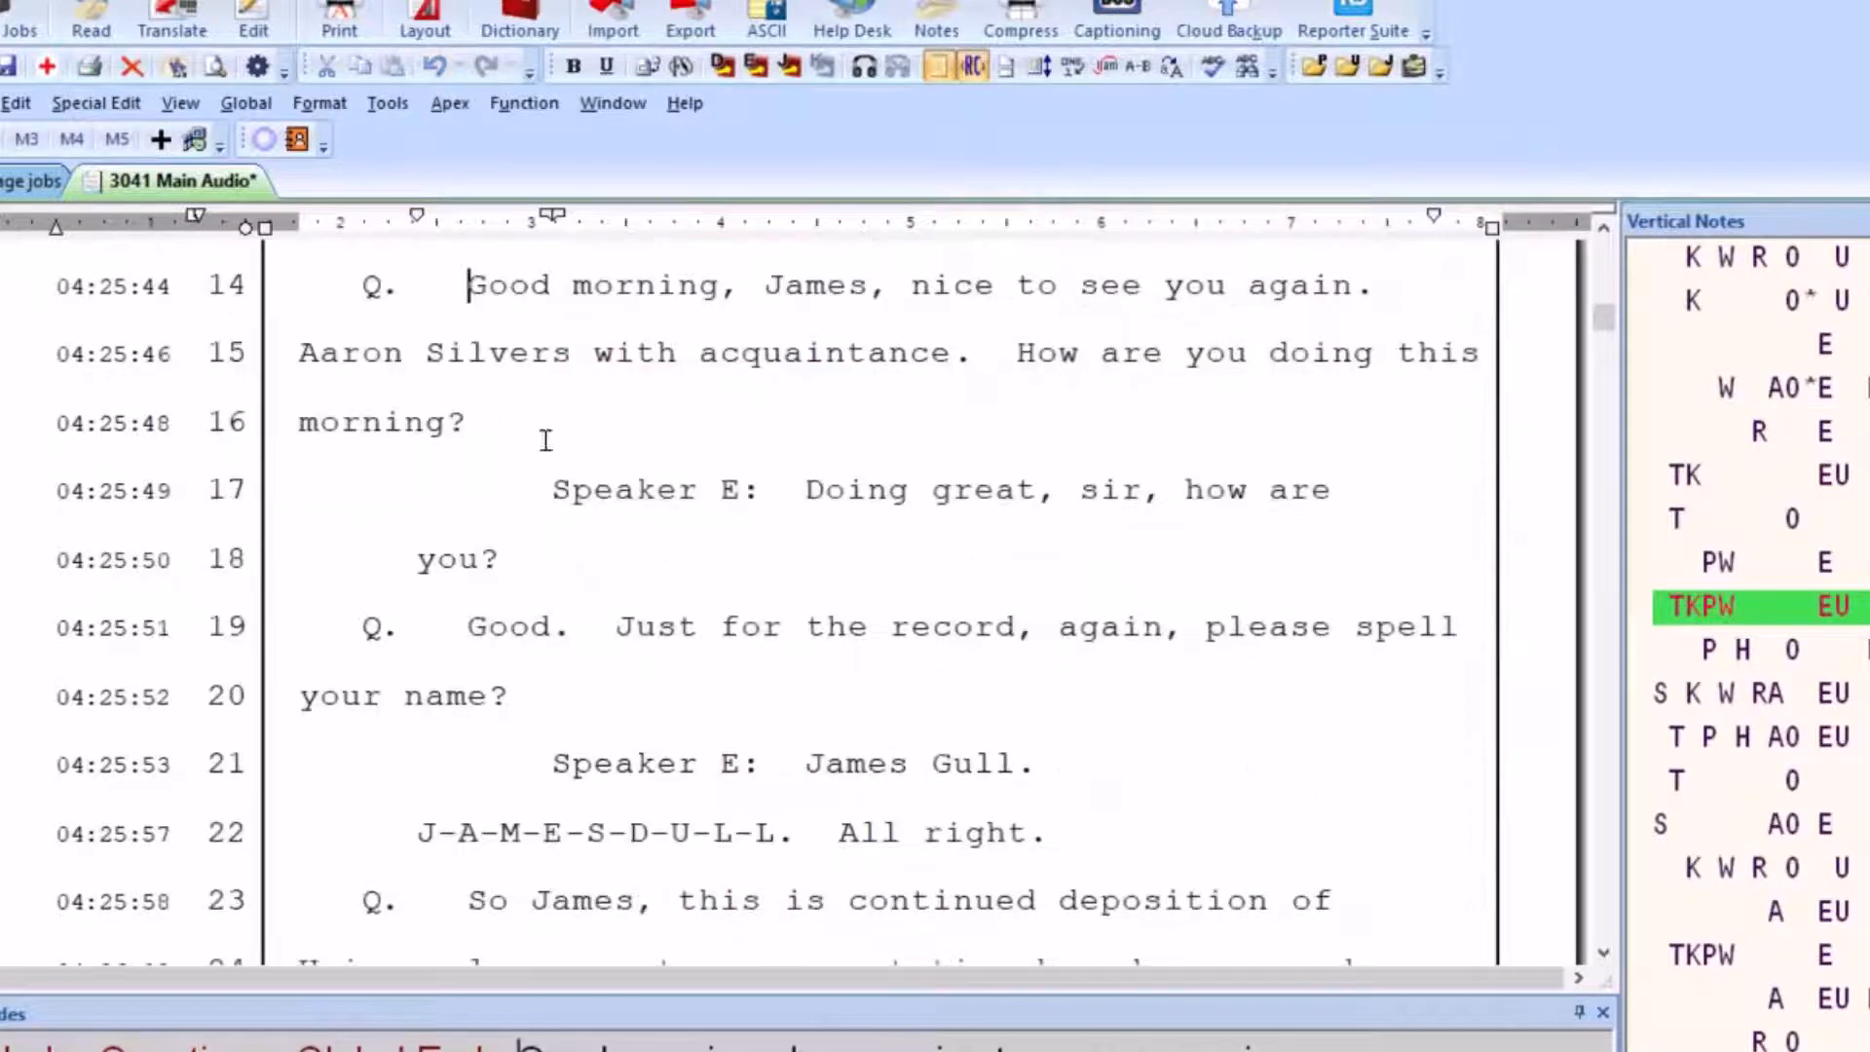
{"action": "left_click_drag", "start_coordinate": [487, 420], "coordinate": [759, 495]}
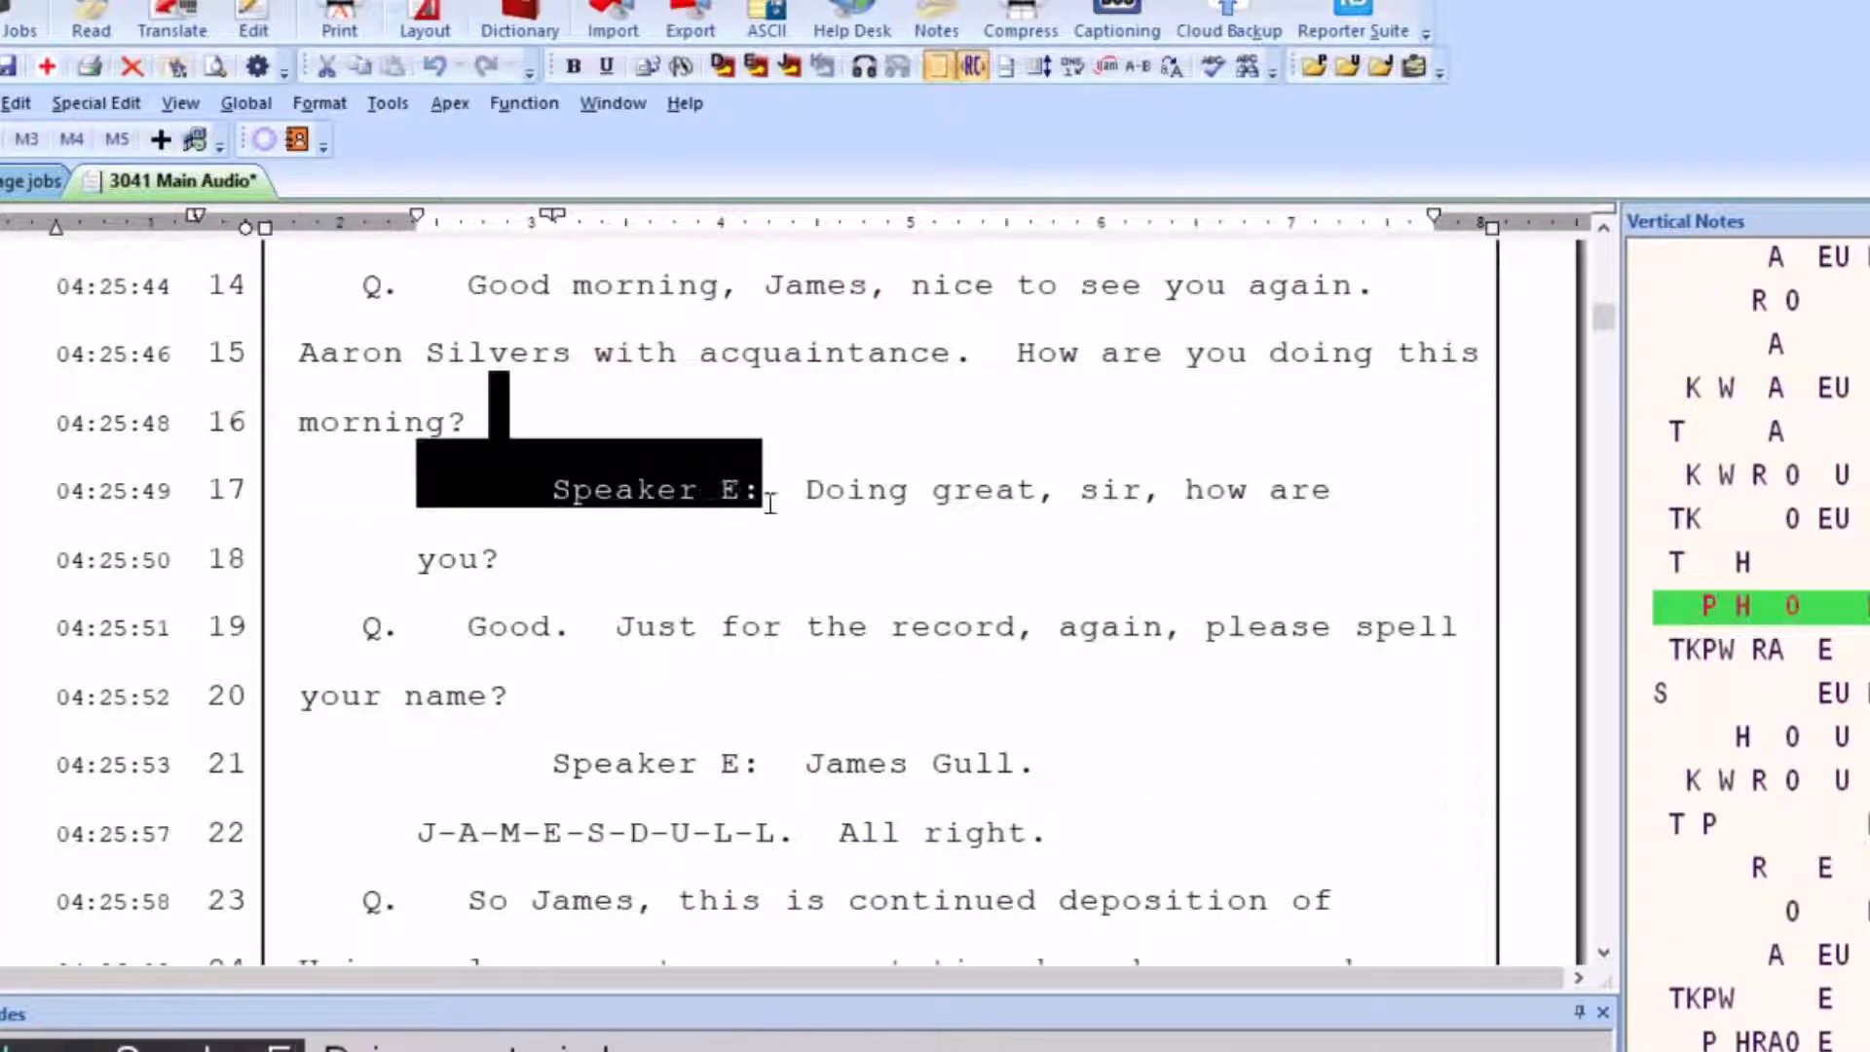
{"action": "key", "text": "ctrl+g"}
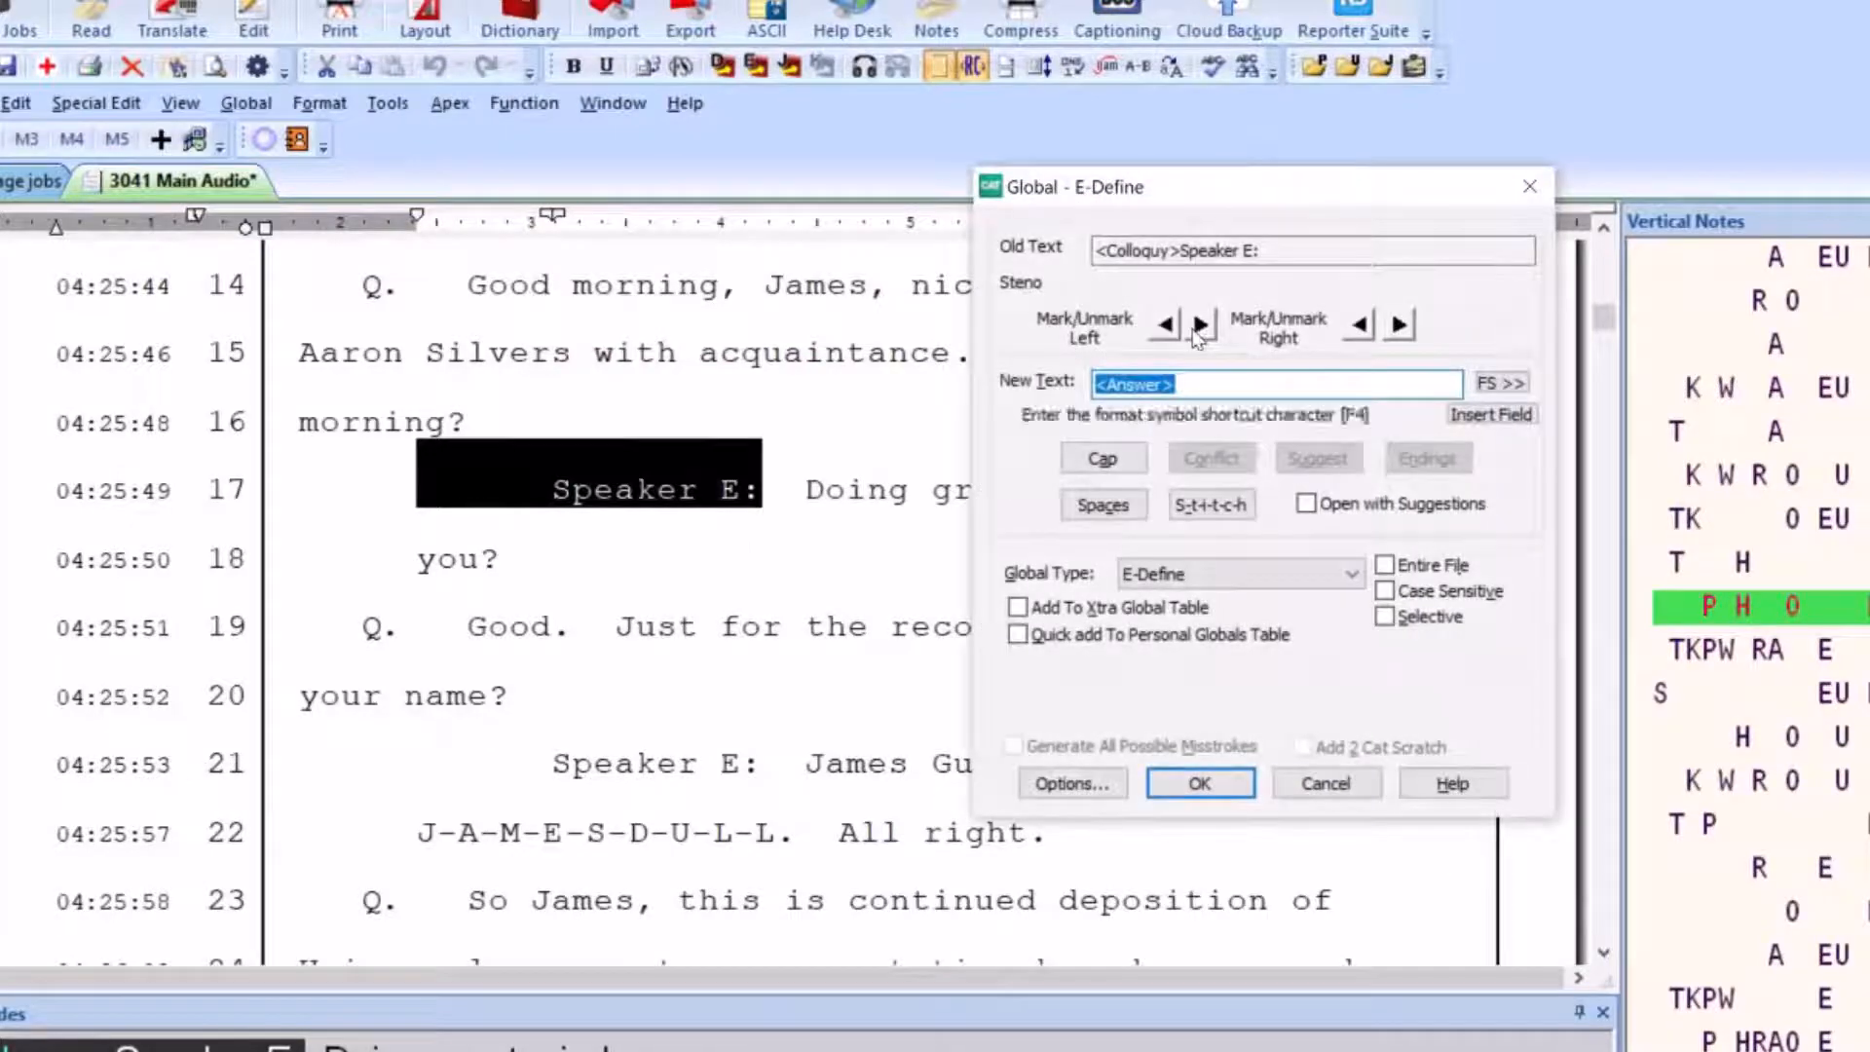
{"action": "left_click", "coordinate": [1200, 783]}
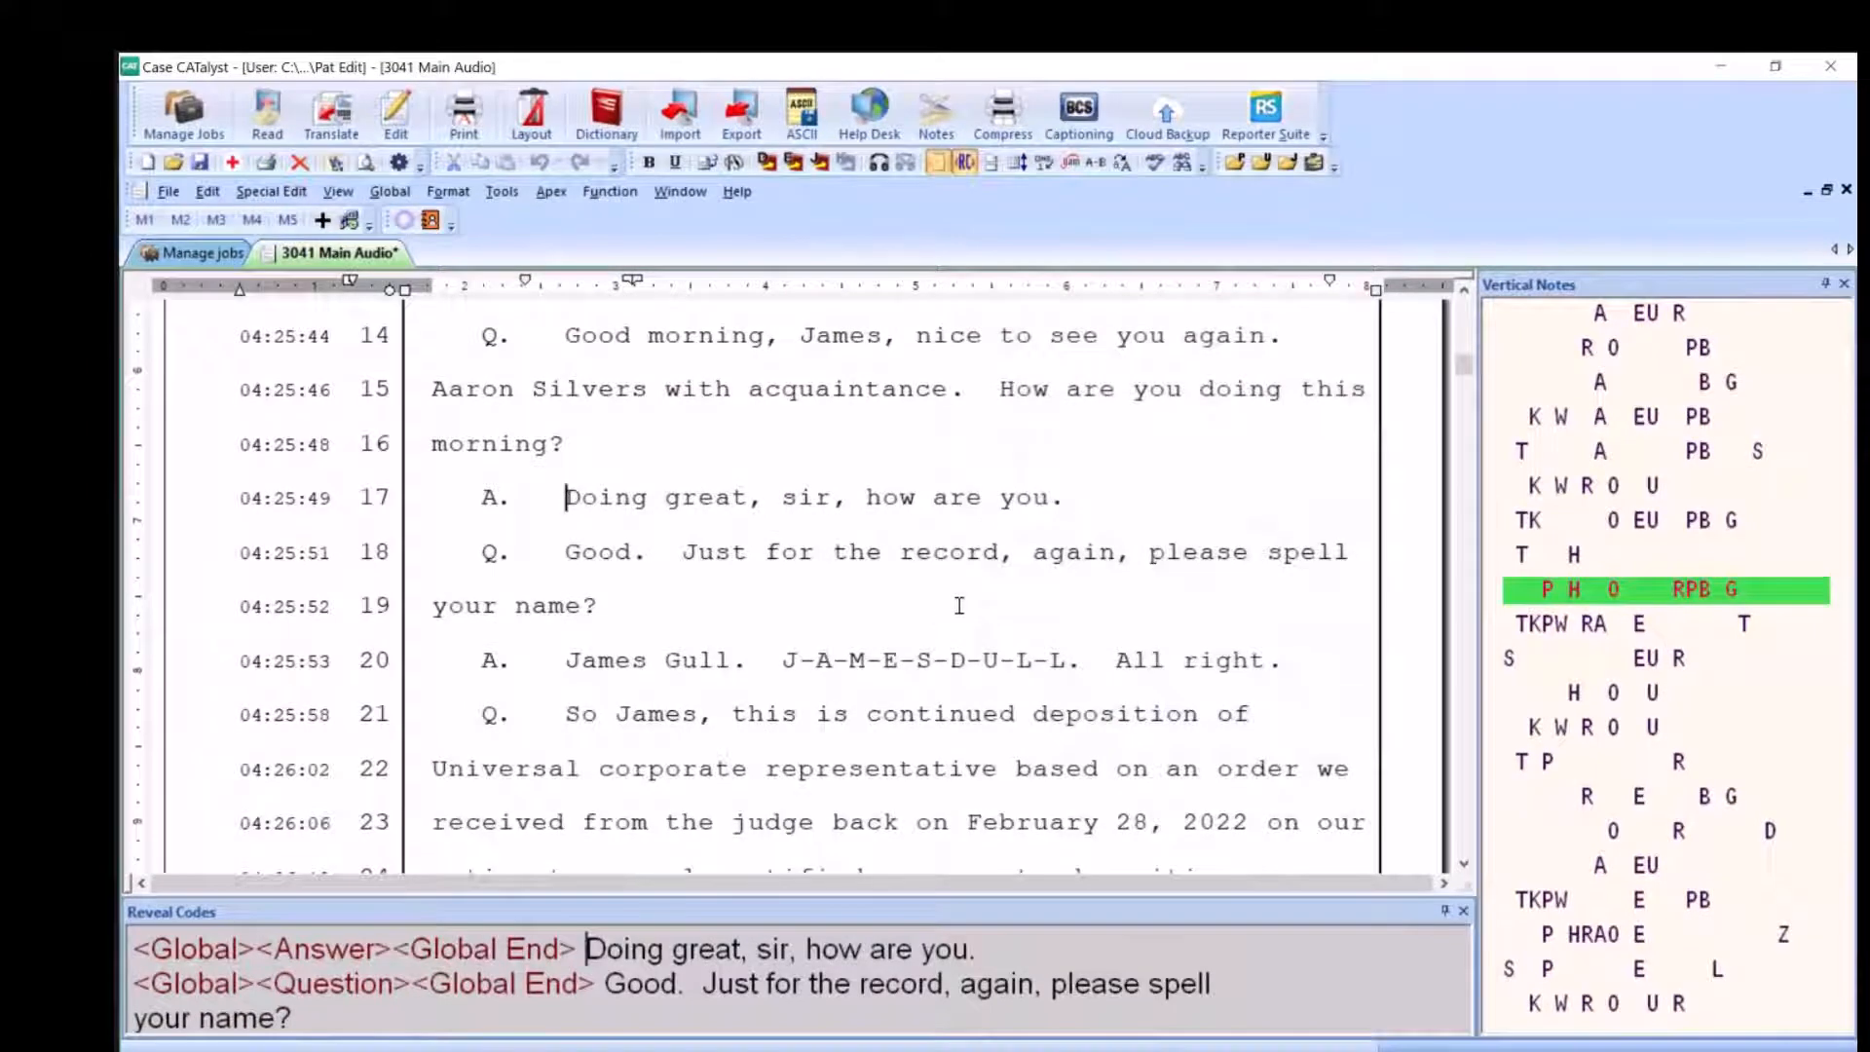
Close the transcript and bring up the available actions for the 3041 Main Audio job in the job list
{"action": "scroll", "coordinate": [1013, 628], "scroll_direction": "down", "scroll_amount": 6}
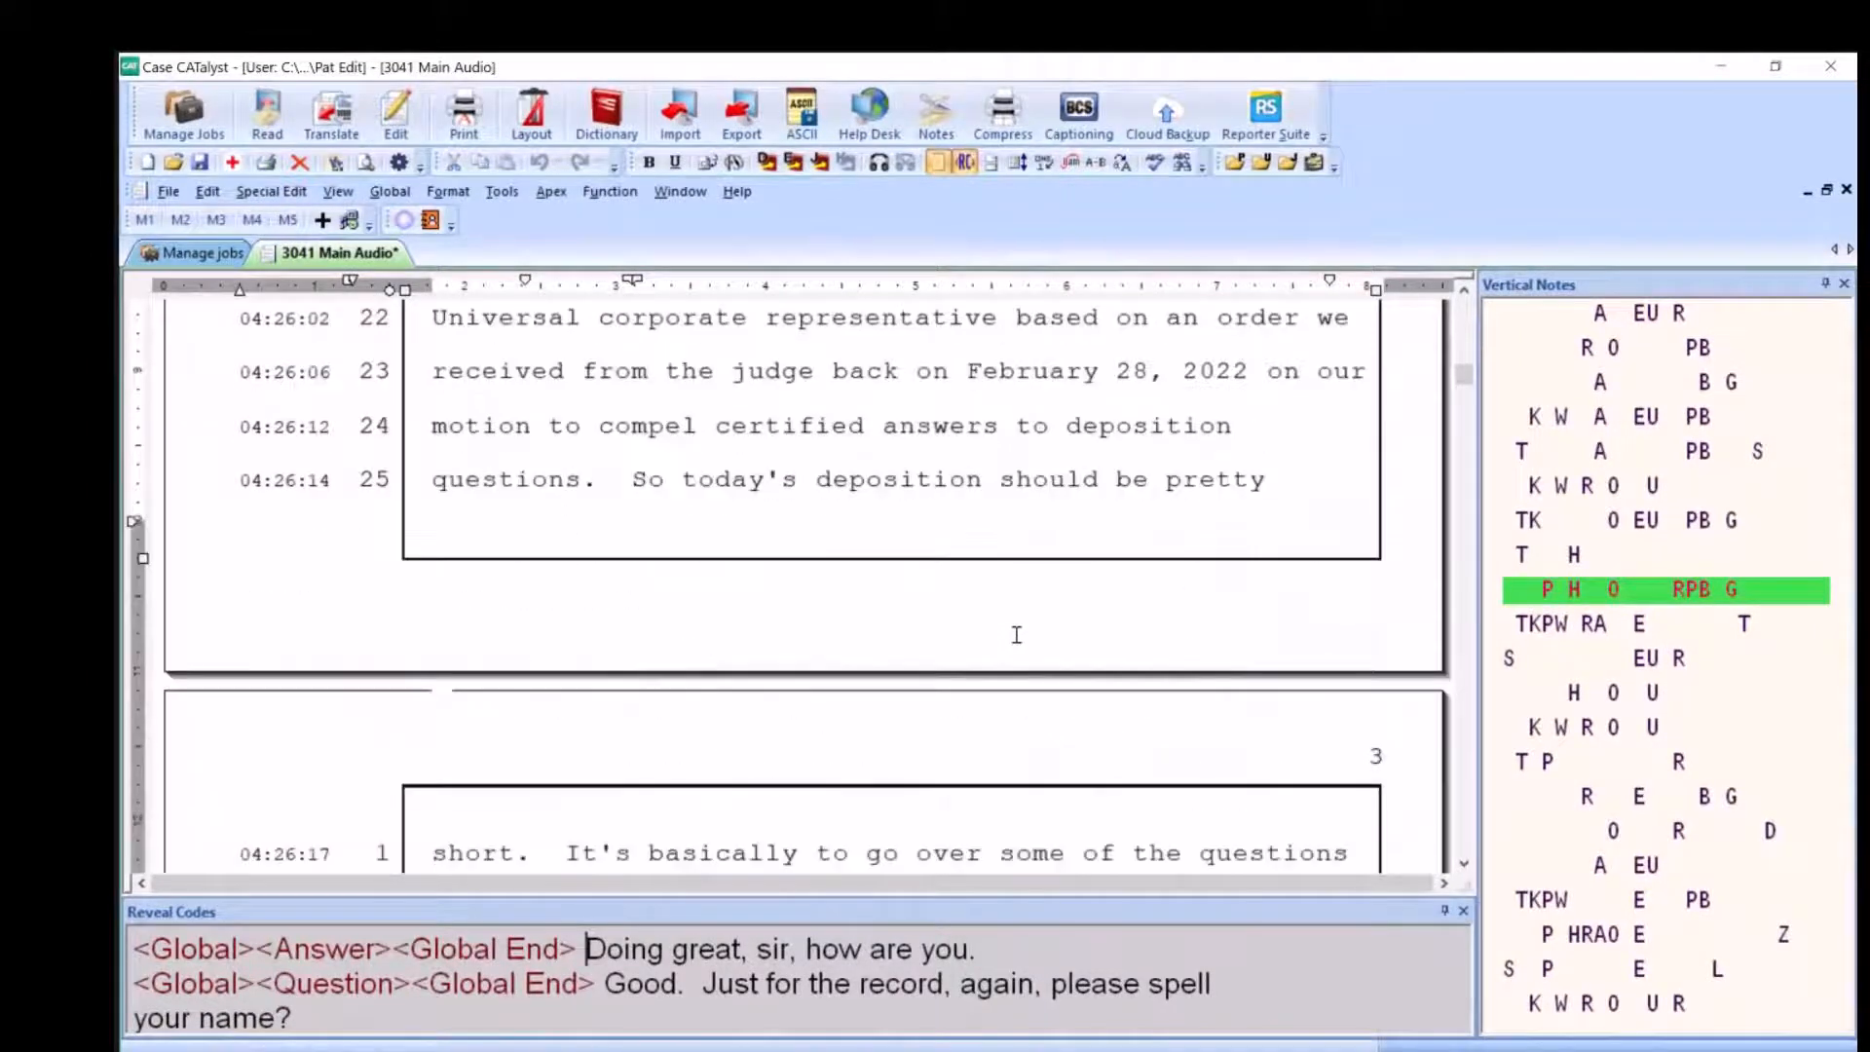
{"action": "left_click", "coordinate": [888, 544]}
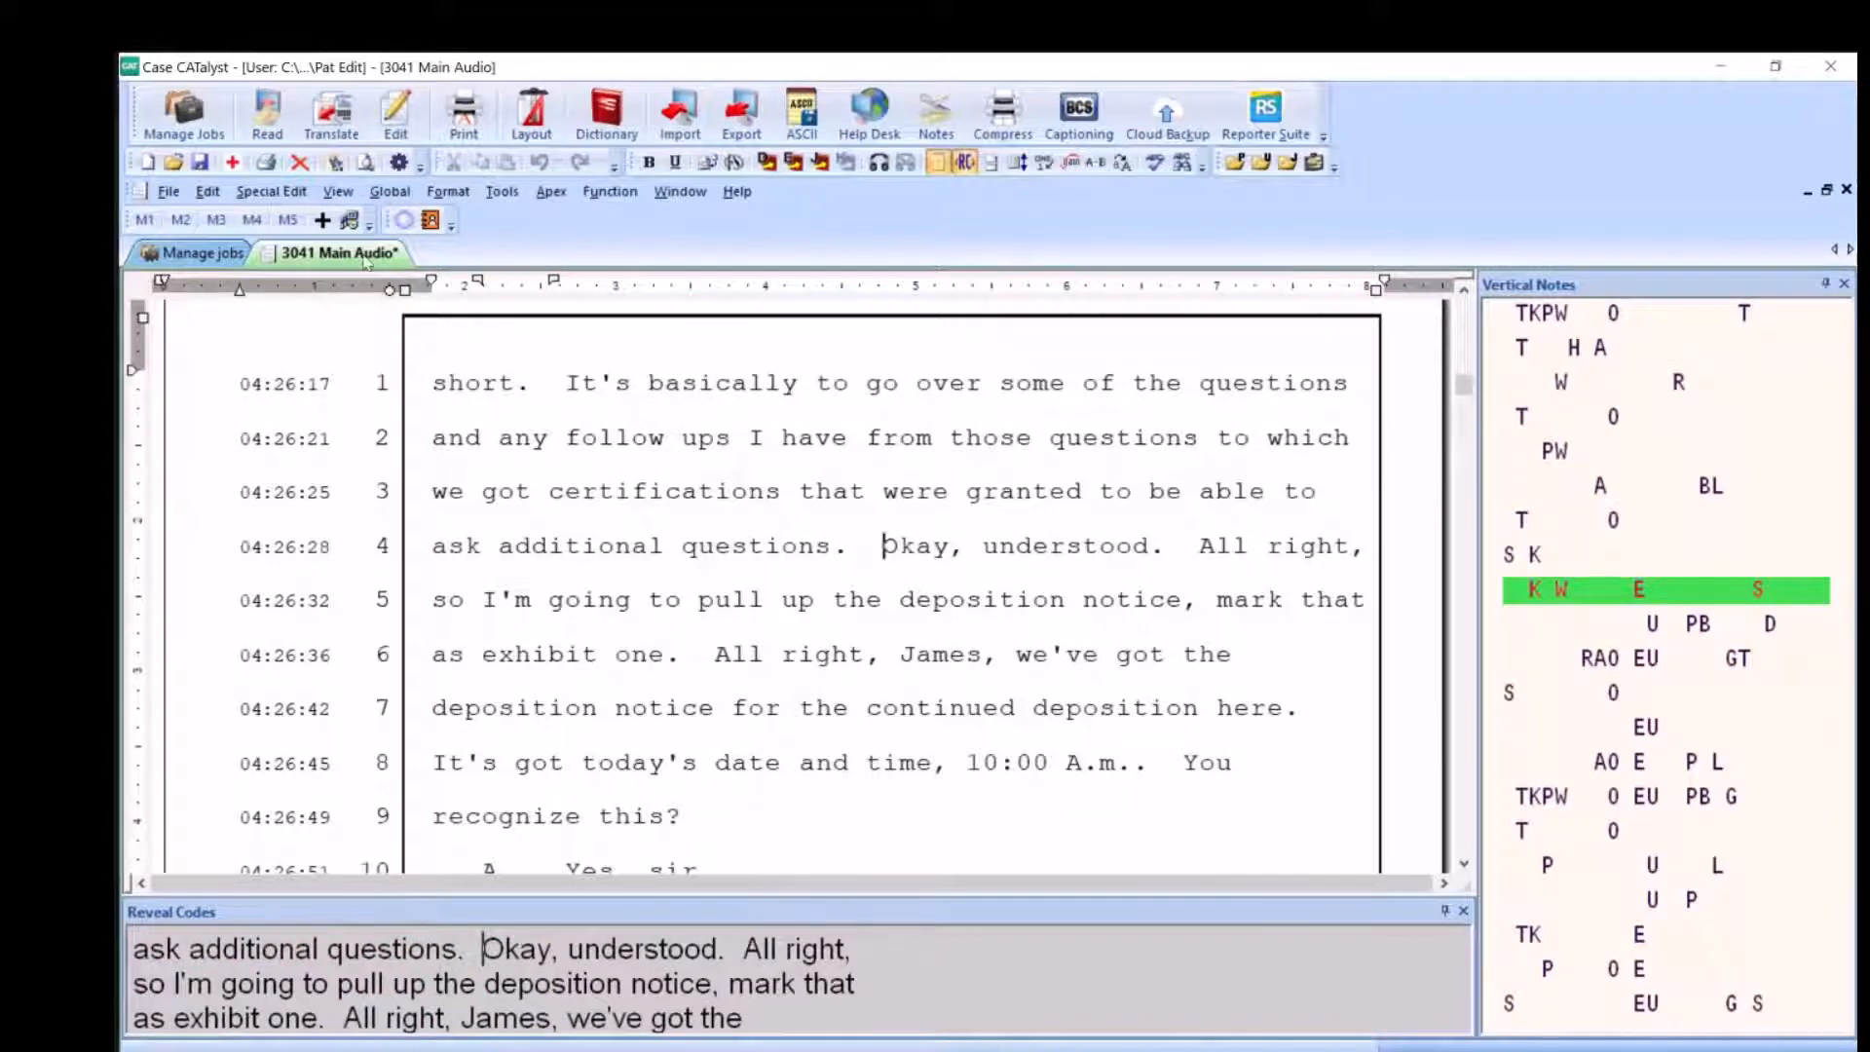
{"action": "right_click", "coordinate": [366, 255]}
{"action": "left_click", "coordinate": [444, 326]}
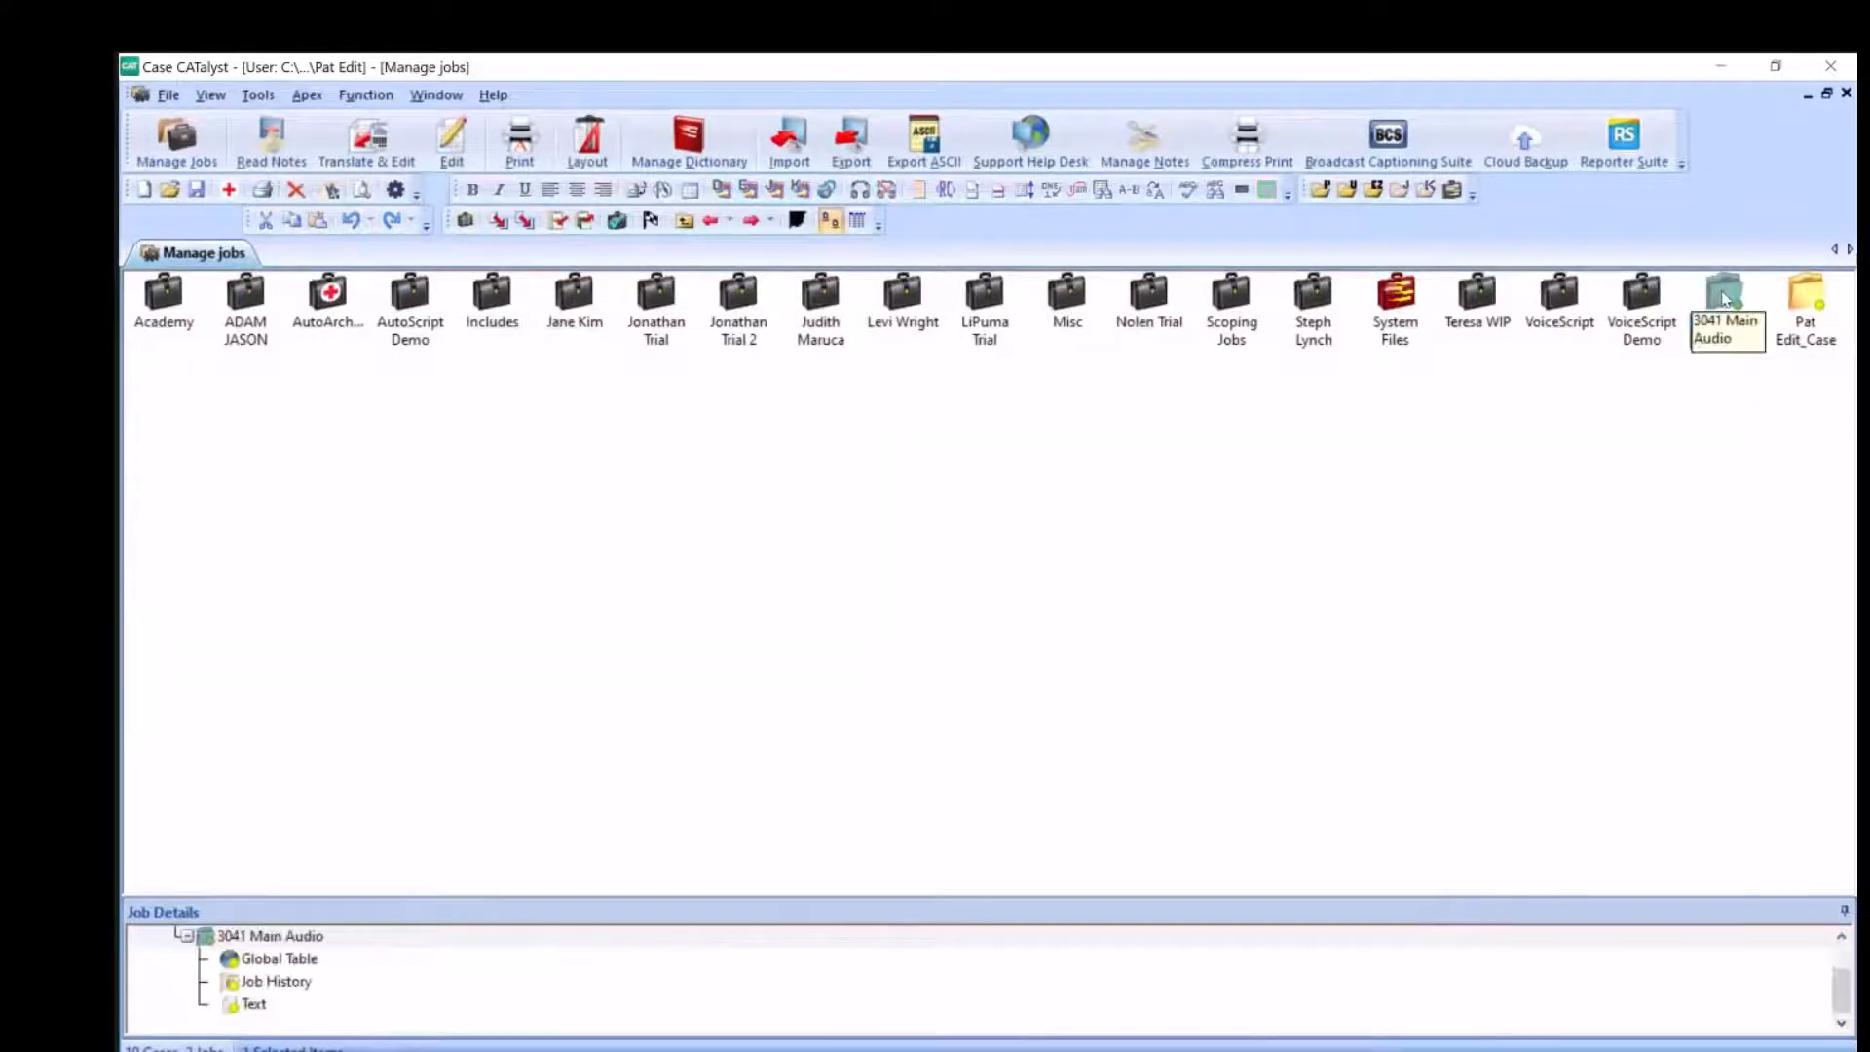
{"action": "left_click", "coordinate": [1725, 298]}
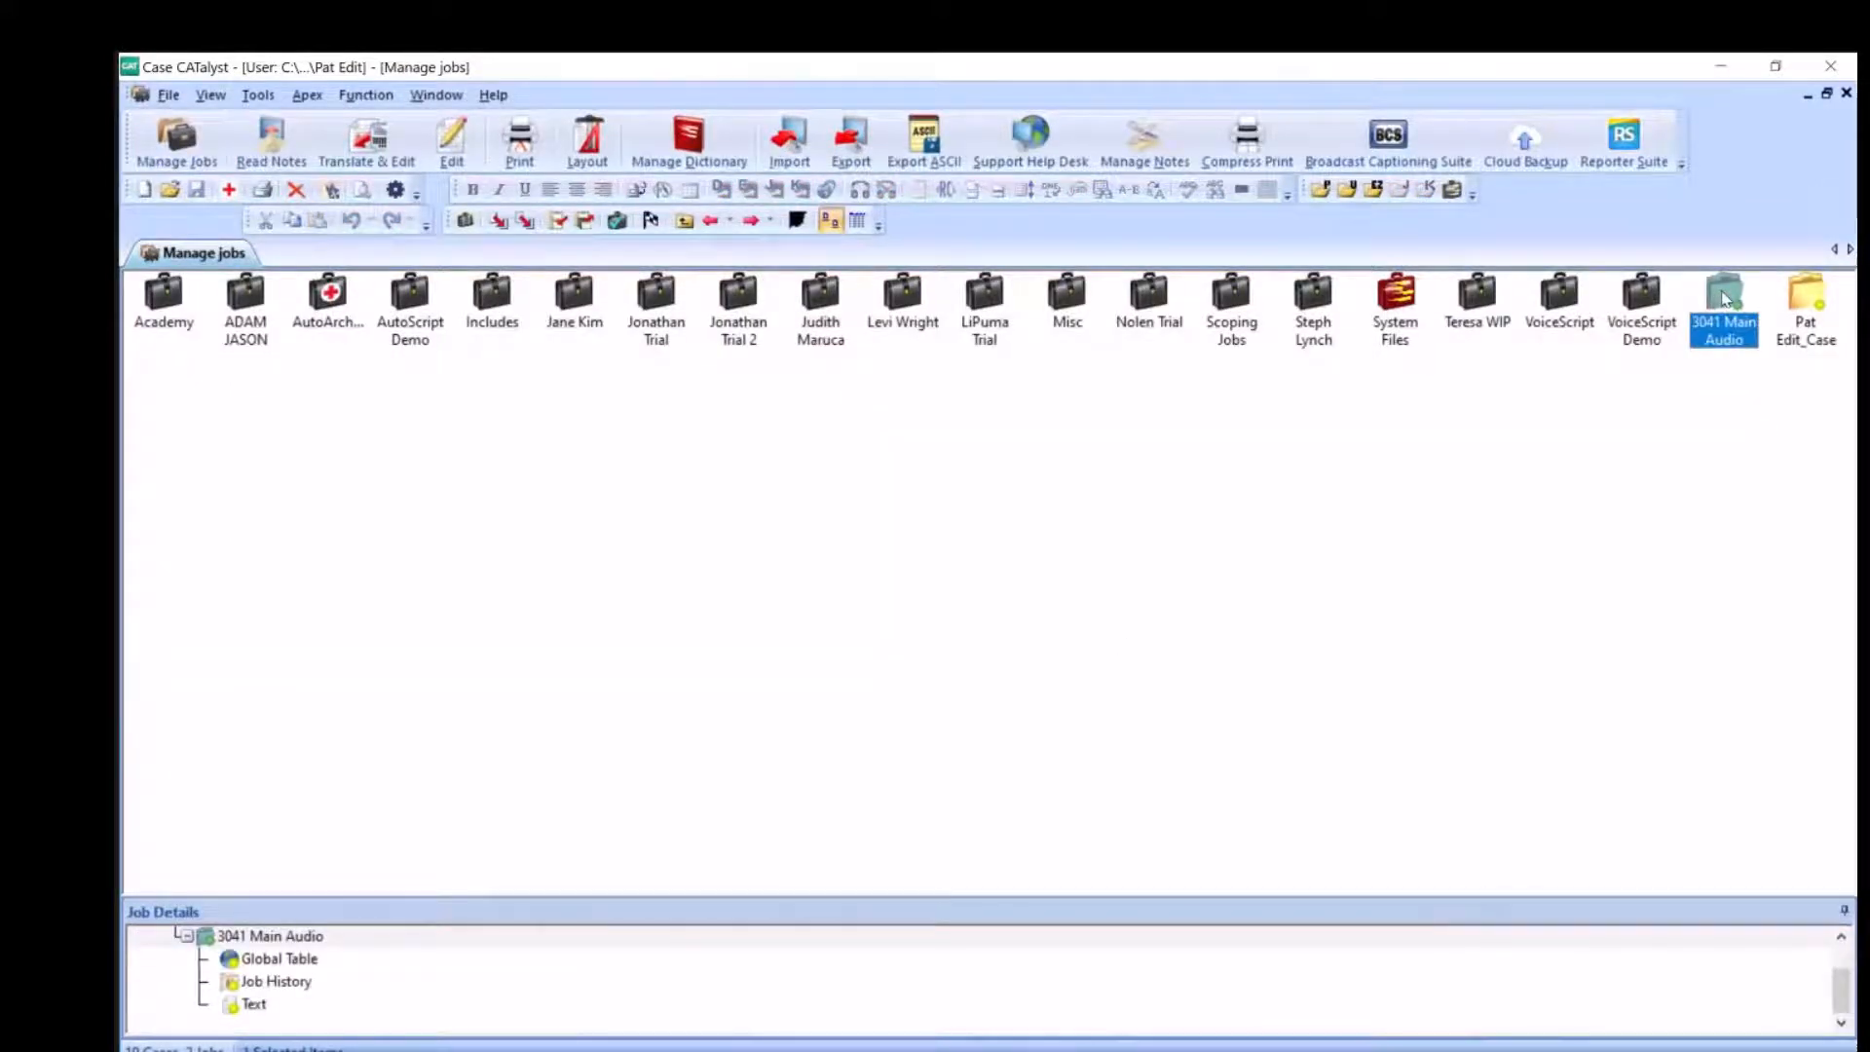
{"action": "right_click", "coordinate": [1724, 298]}
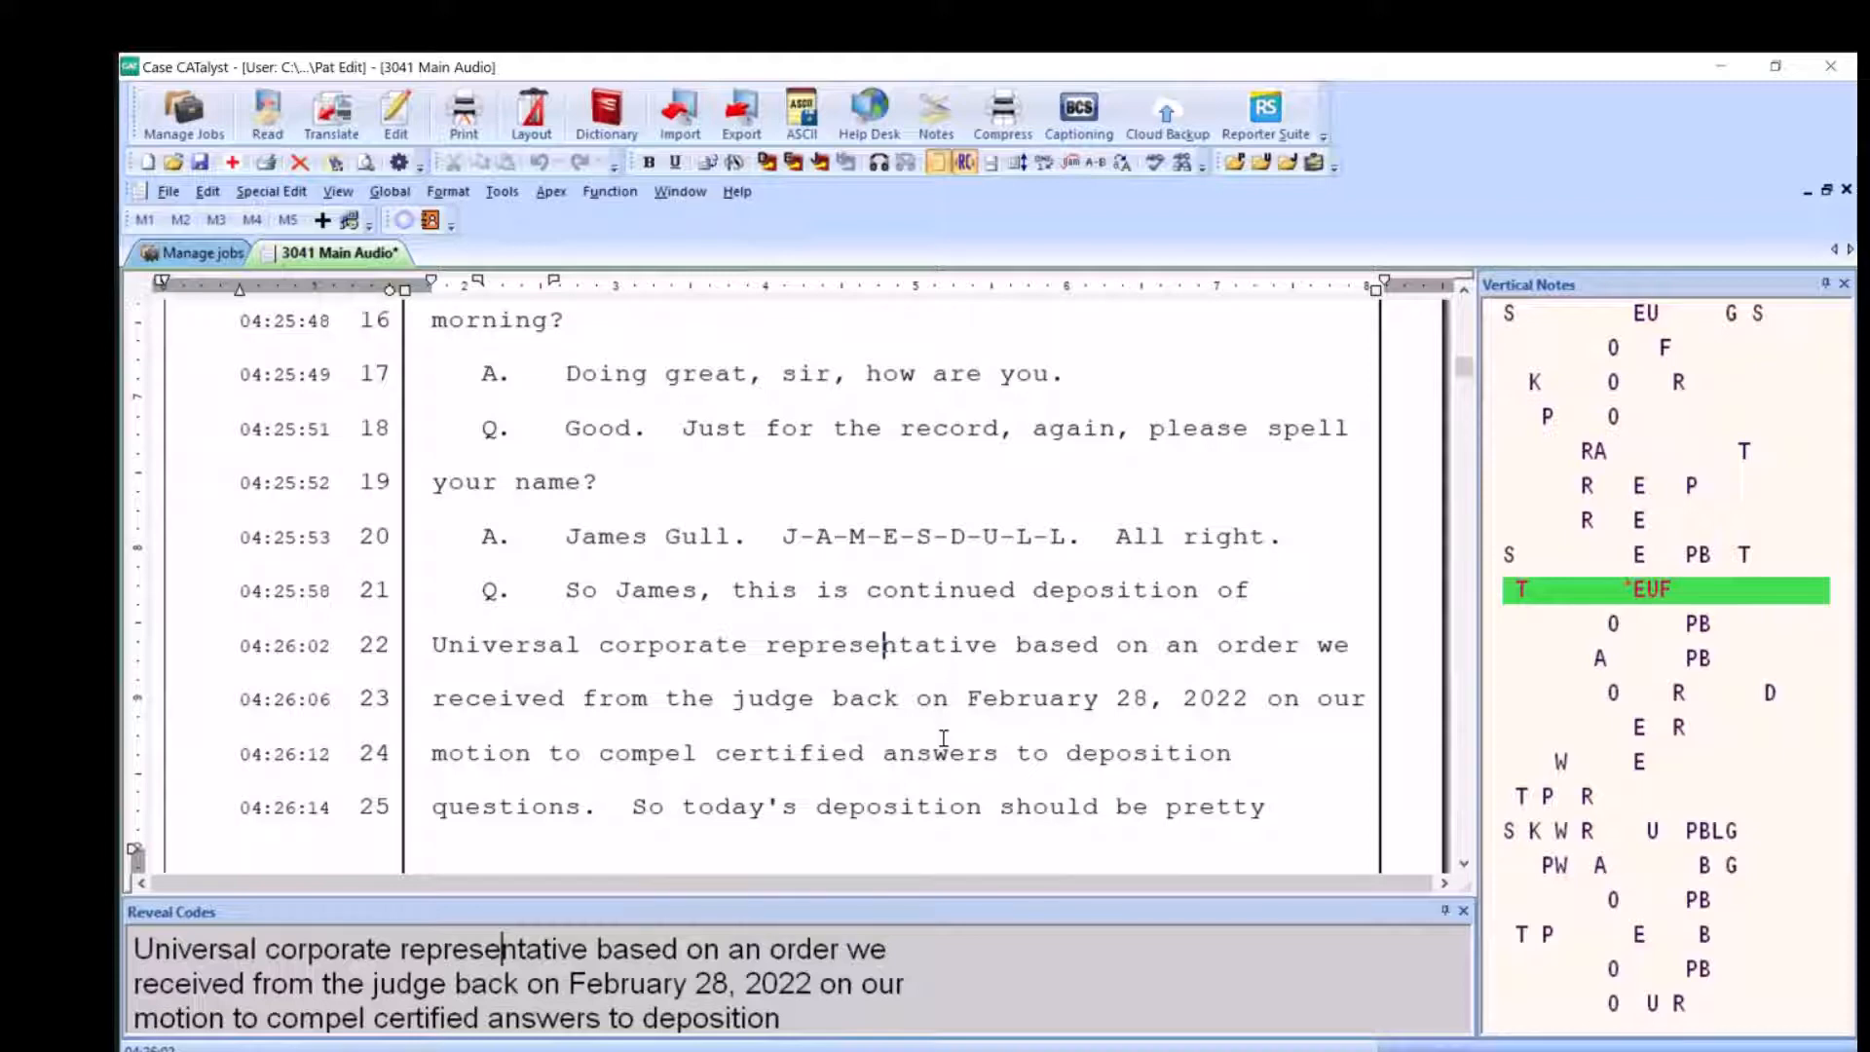
Play the audio from the word "certified" on line 24 and close the playback speed window
{"action": "left_click", "coordinate": [718, 748]}
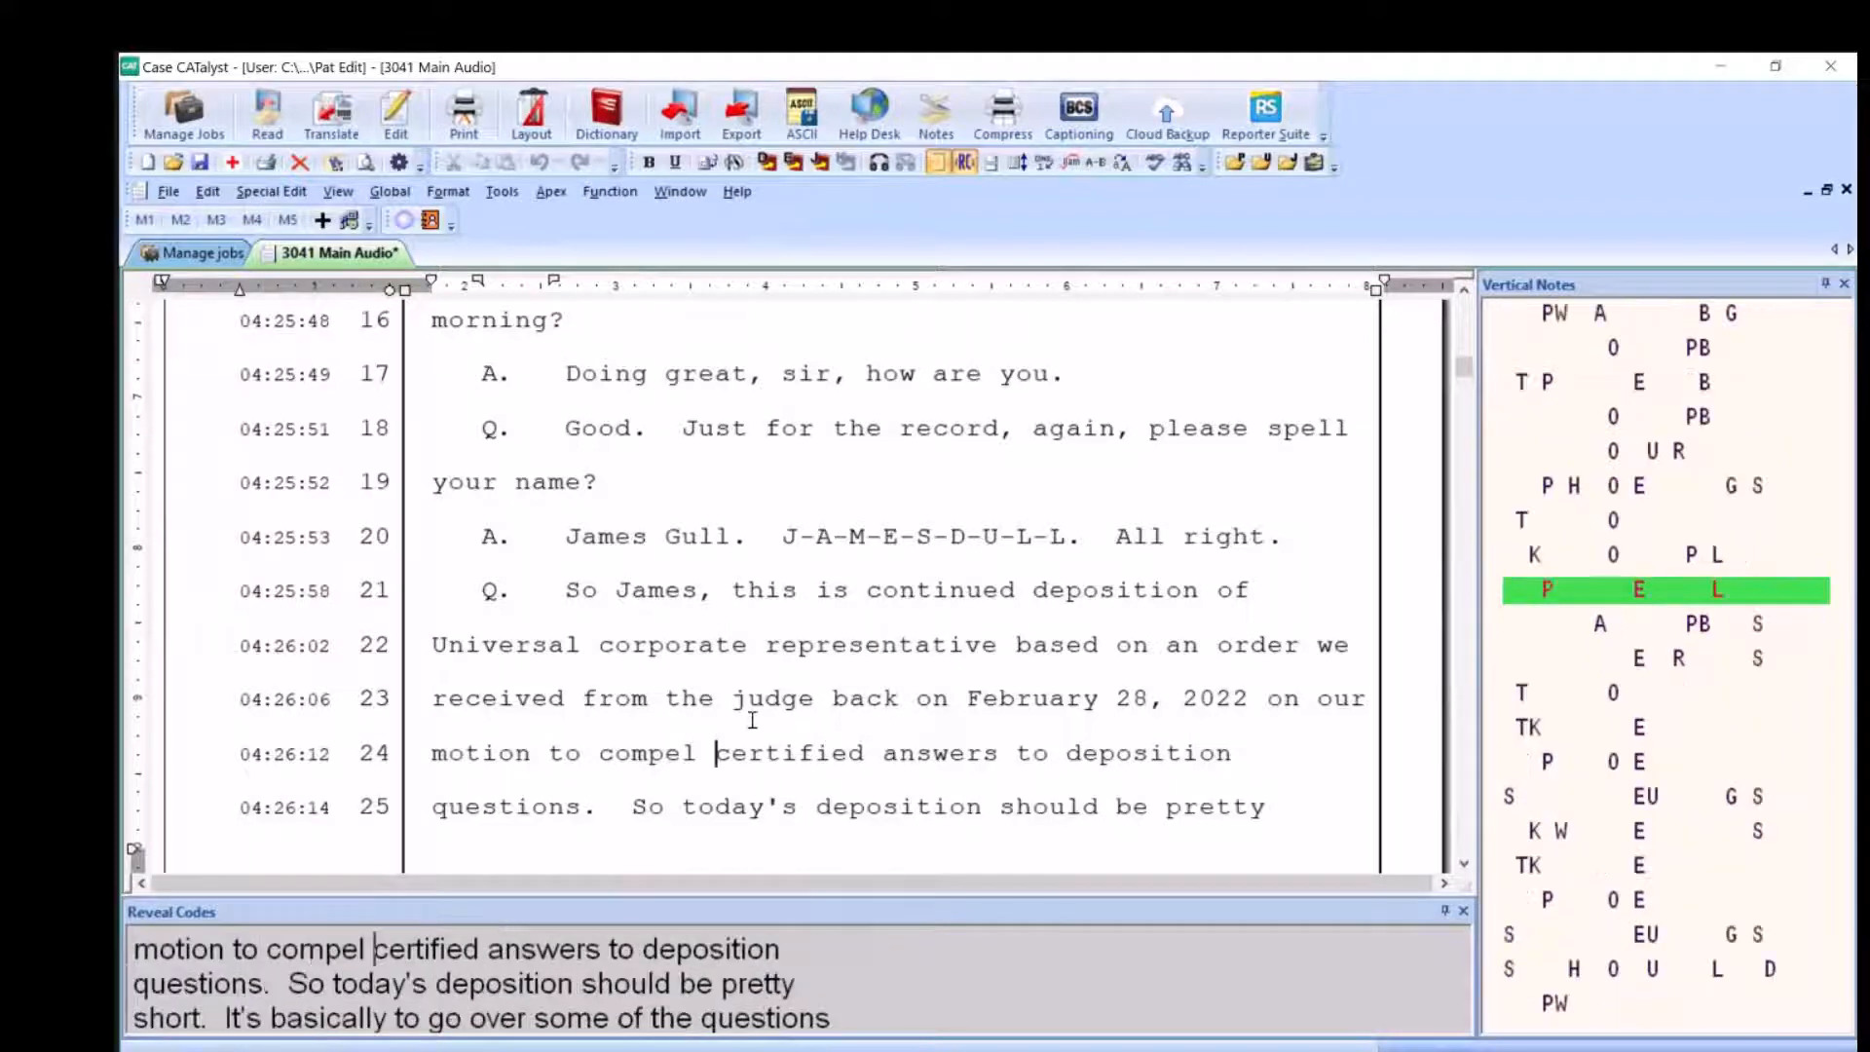
{"action": "left_click", "coordinate": [880, 164]}
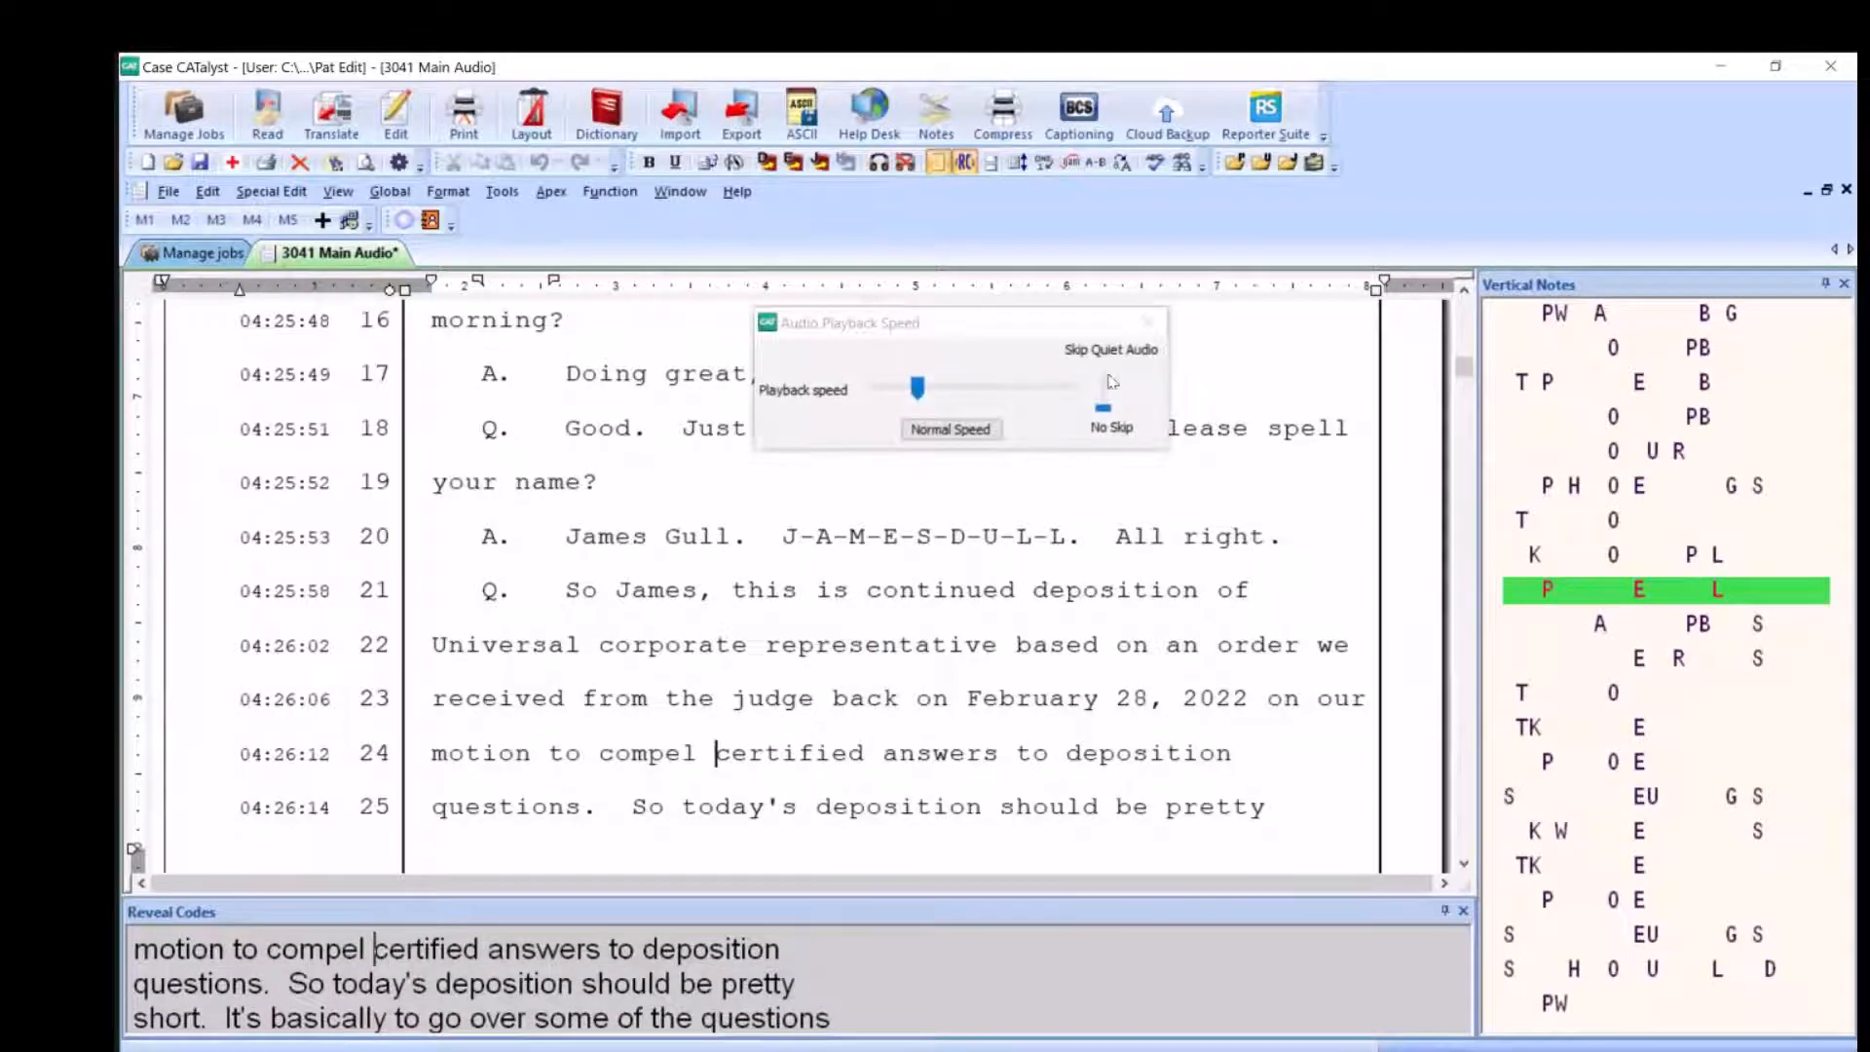
{"action": "left_click", "coordinate": [1150, 324]}
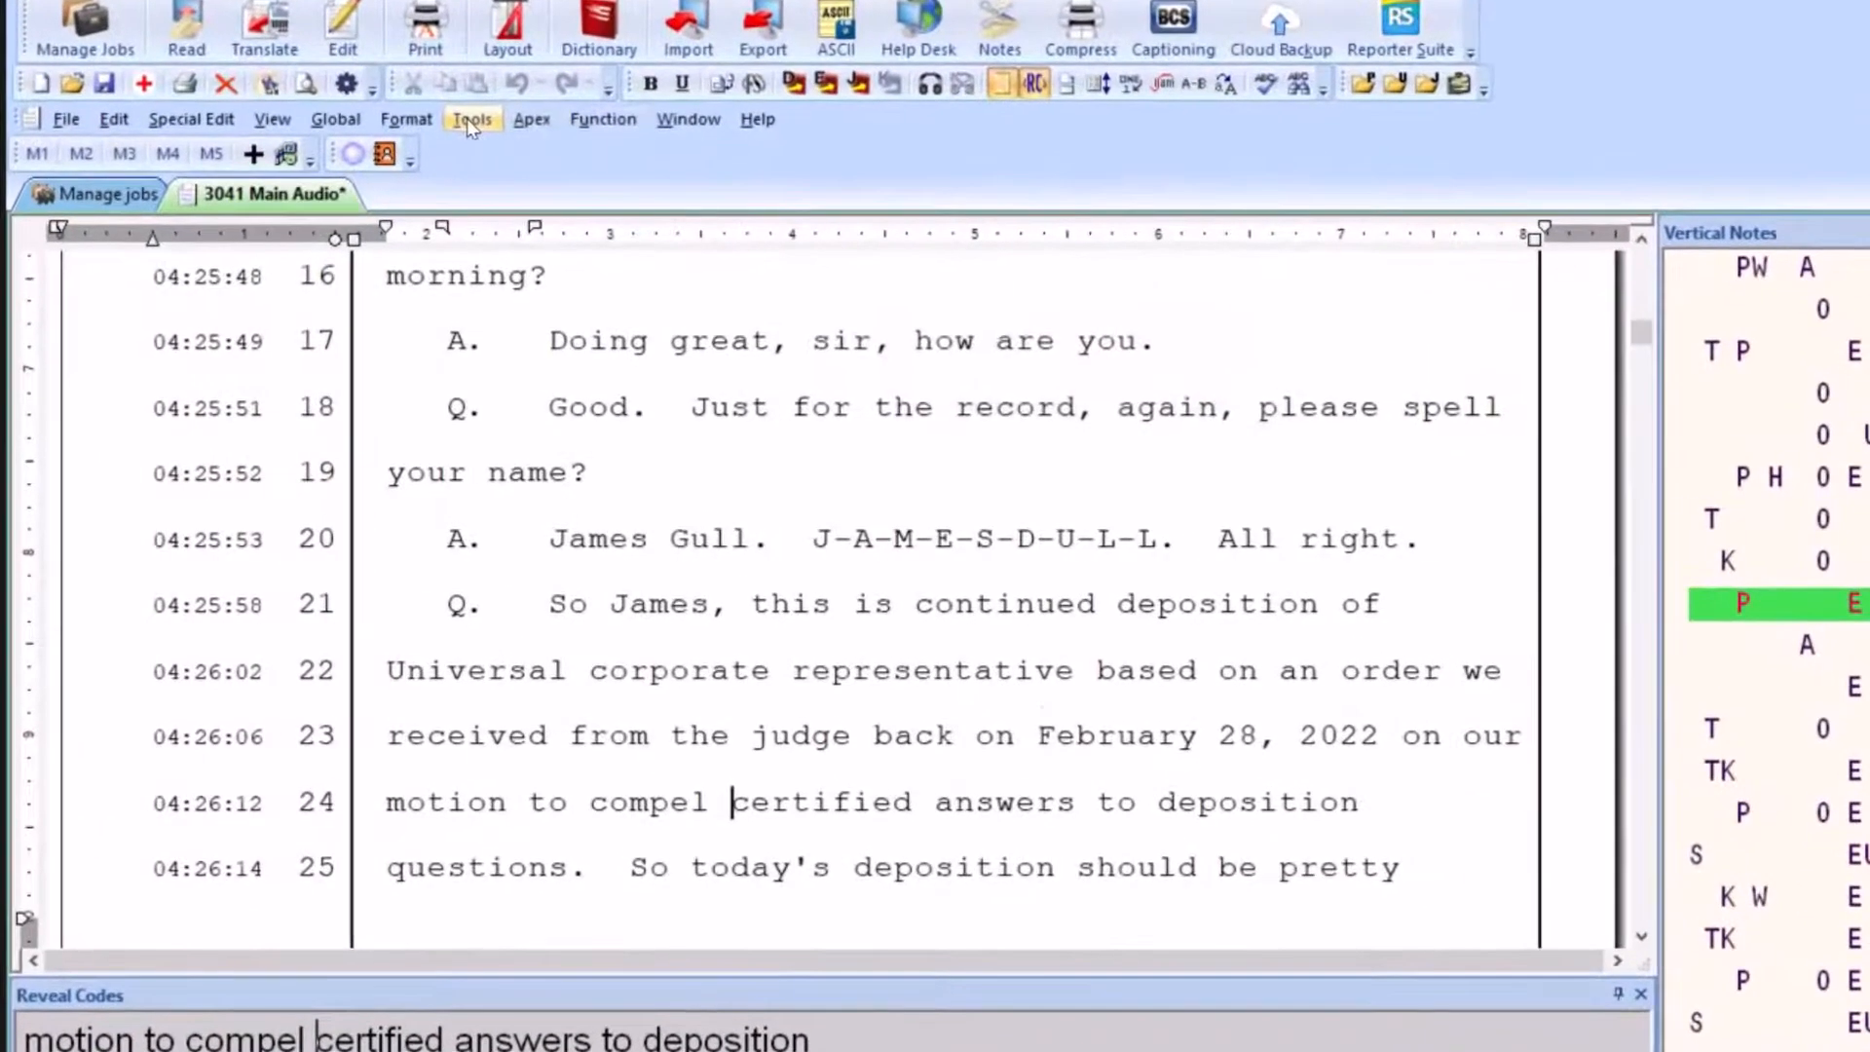
With EZ Sync, mark the audio as playing earlier than the cursor text, move it by 7 seconds, and replay it from "certified"
{"action": "left_click", "coordinate": [477, 133]}
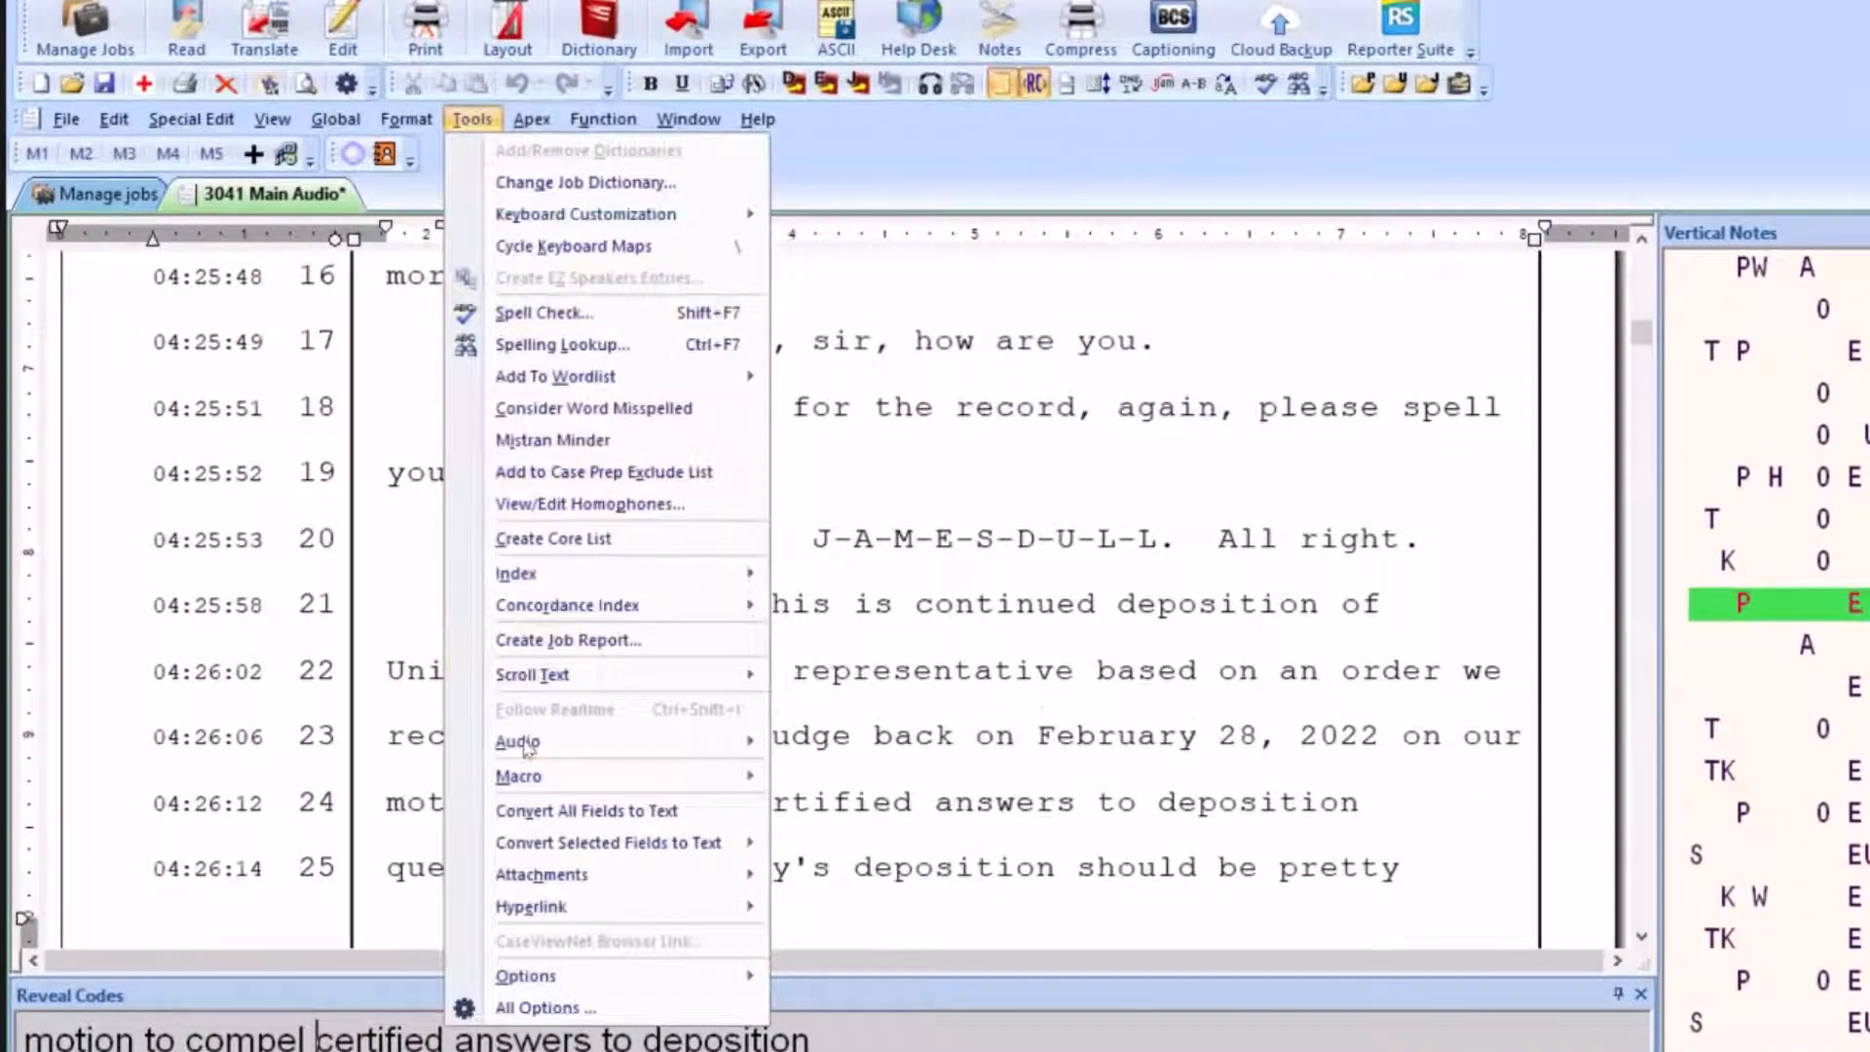
{"action": "mouse_move", "coordinate": [548, 748]}
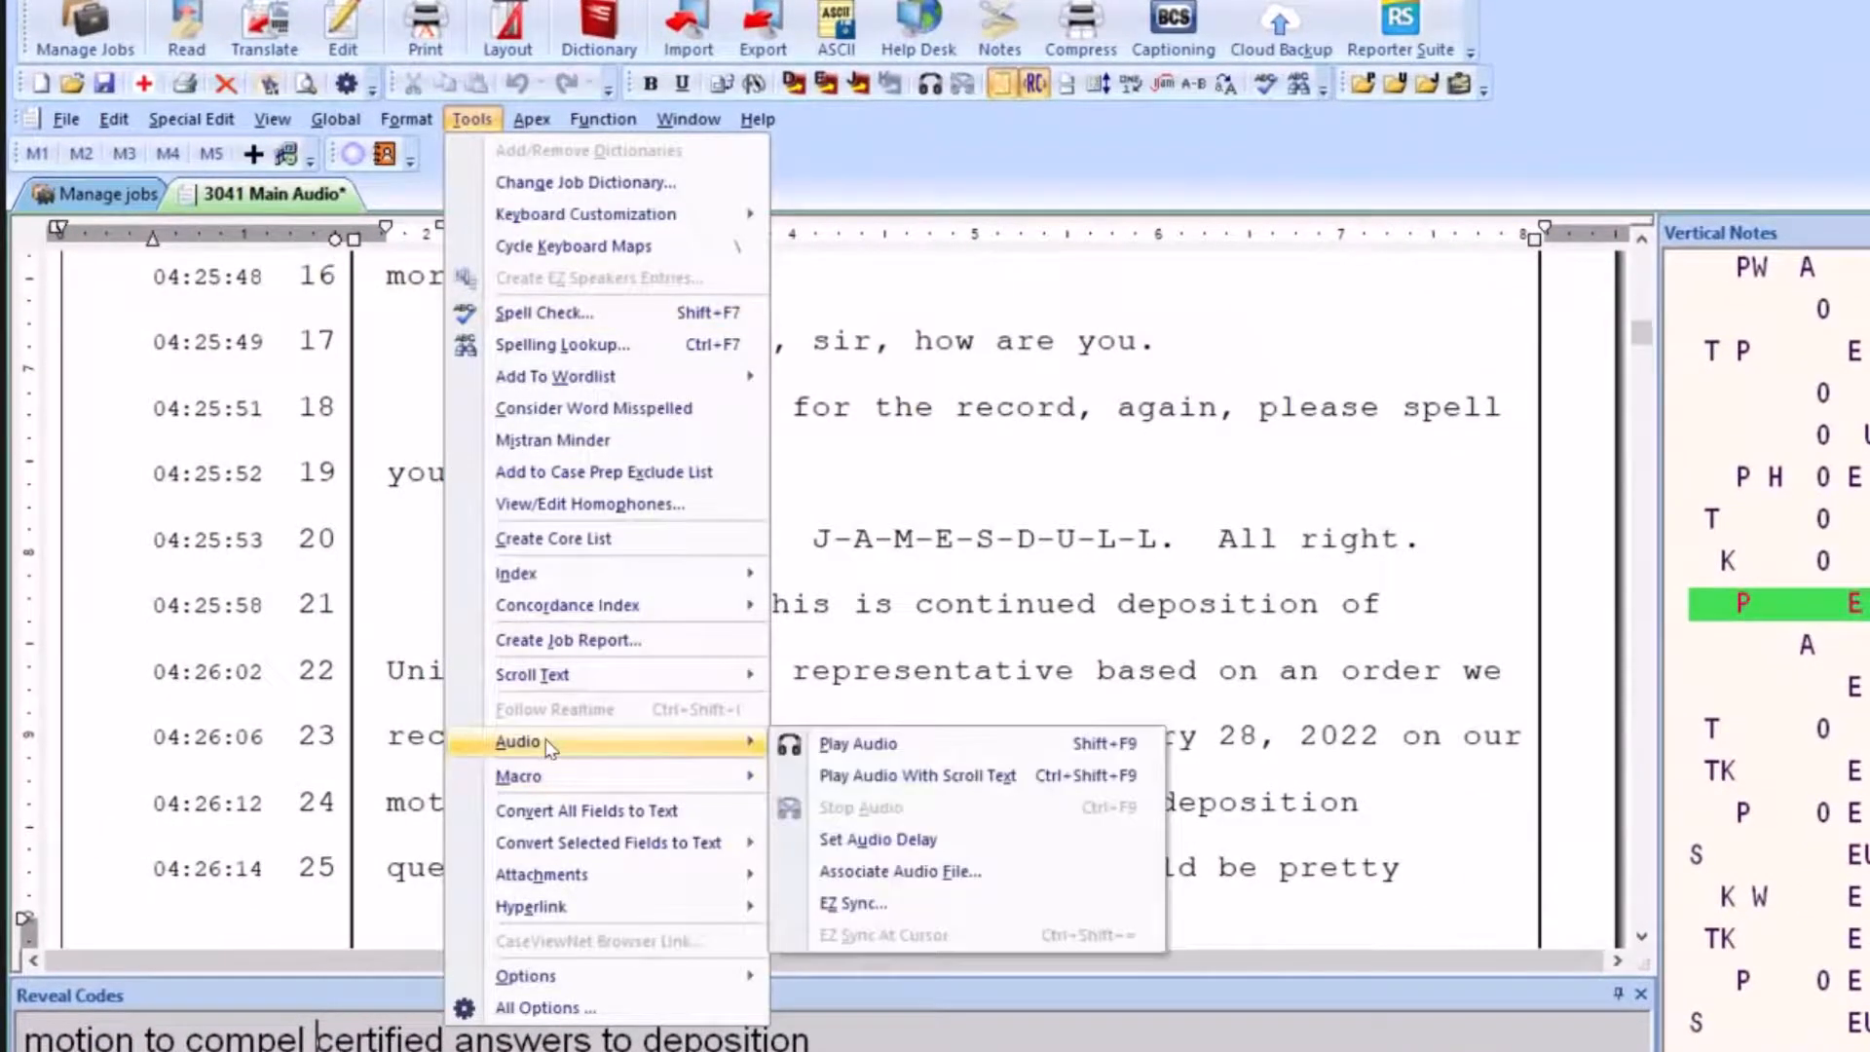
{"action": "left_click", "coordinate": [854, 904]}
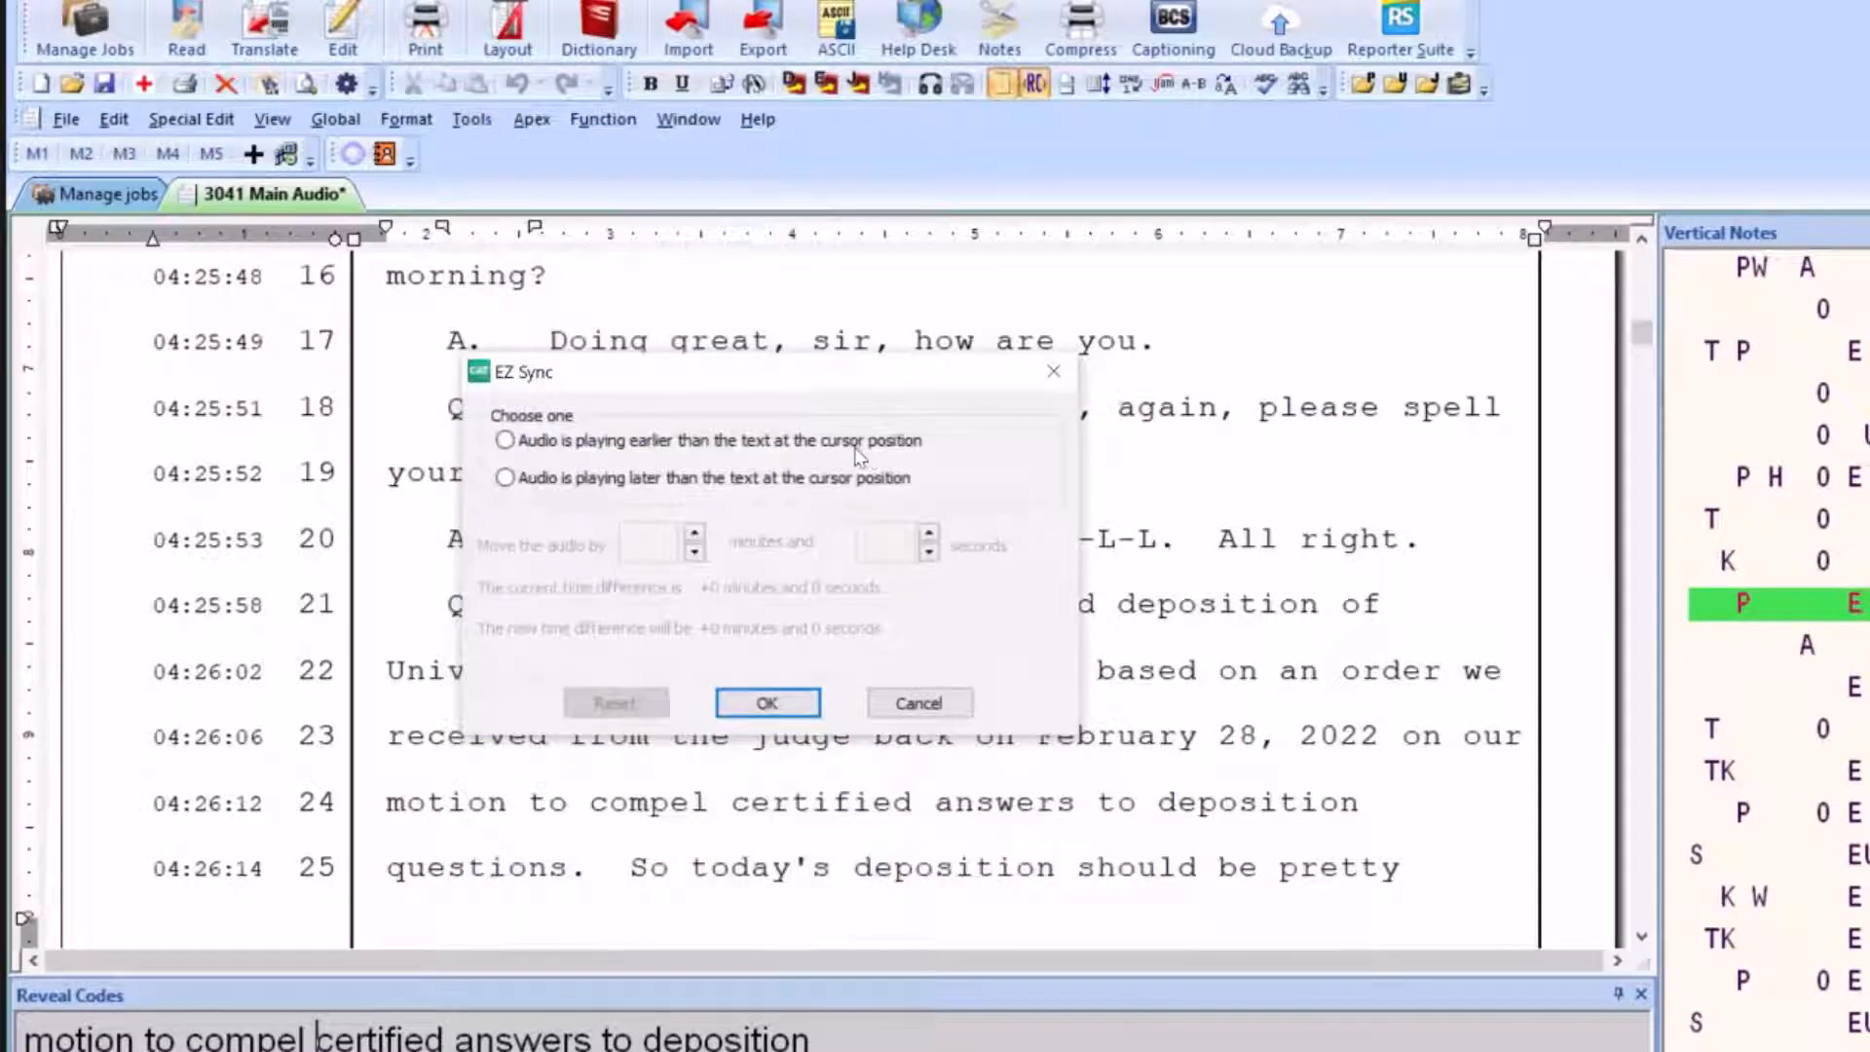
{"action": "left_click", "coordinate": [506, 442]}
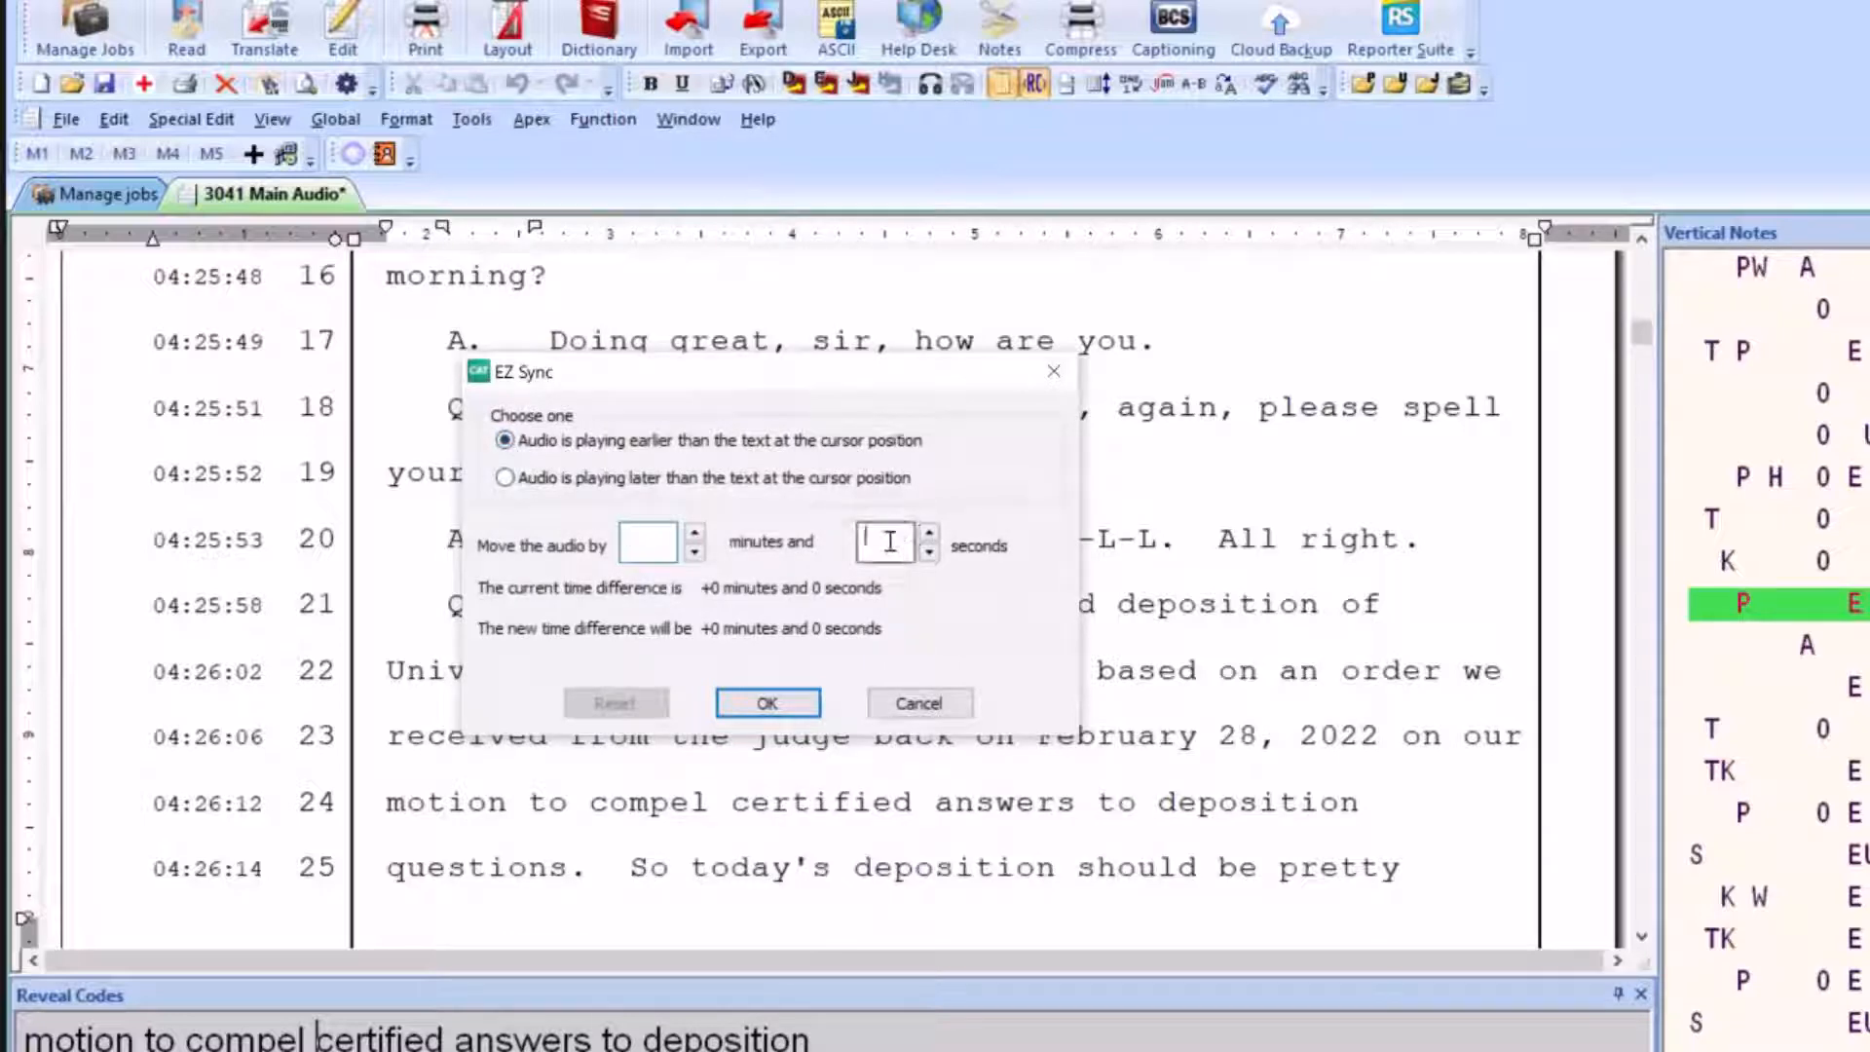
{"action": "type", "text": "7"}
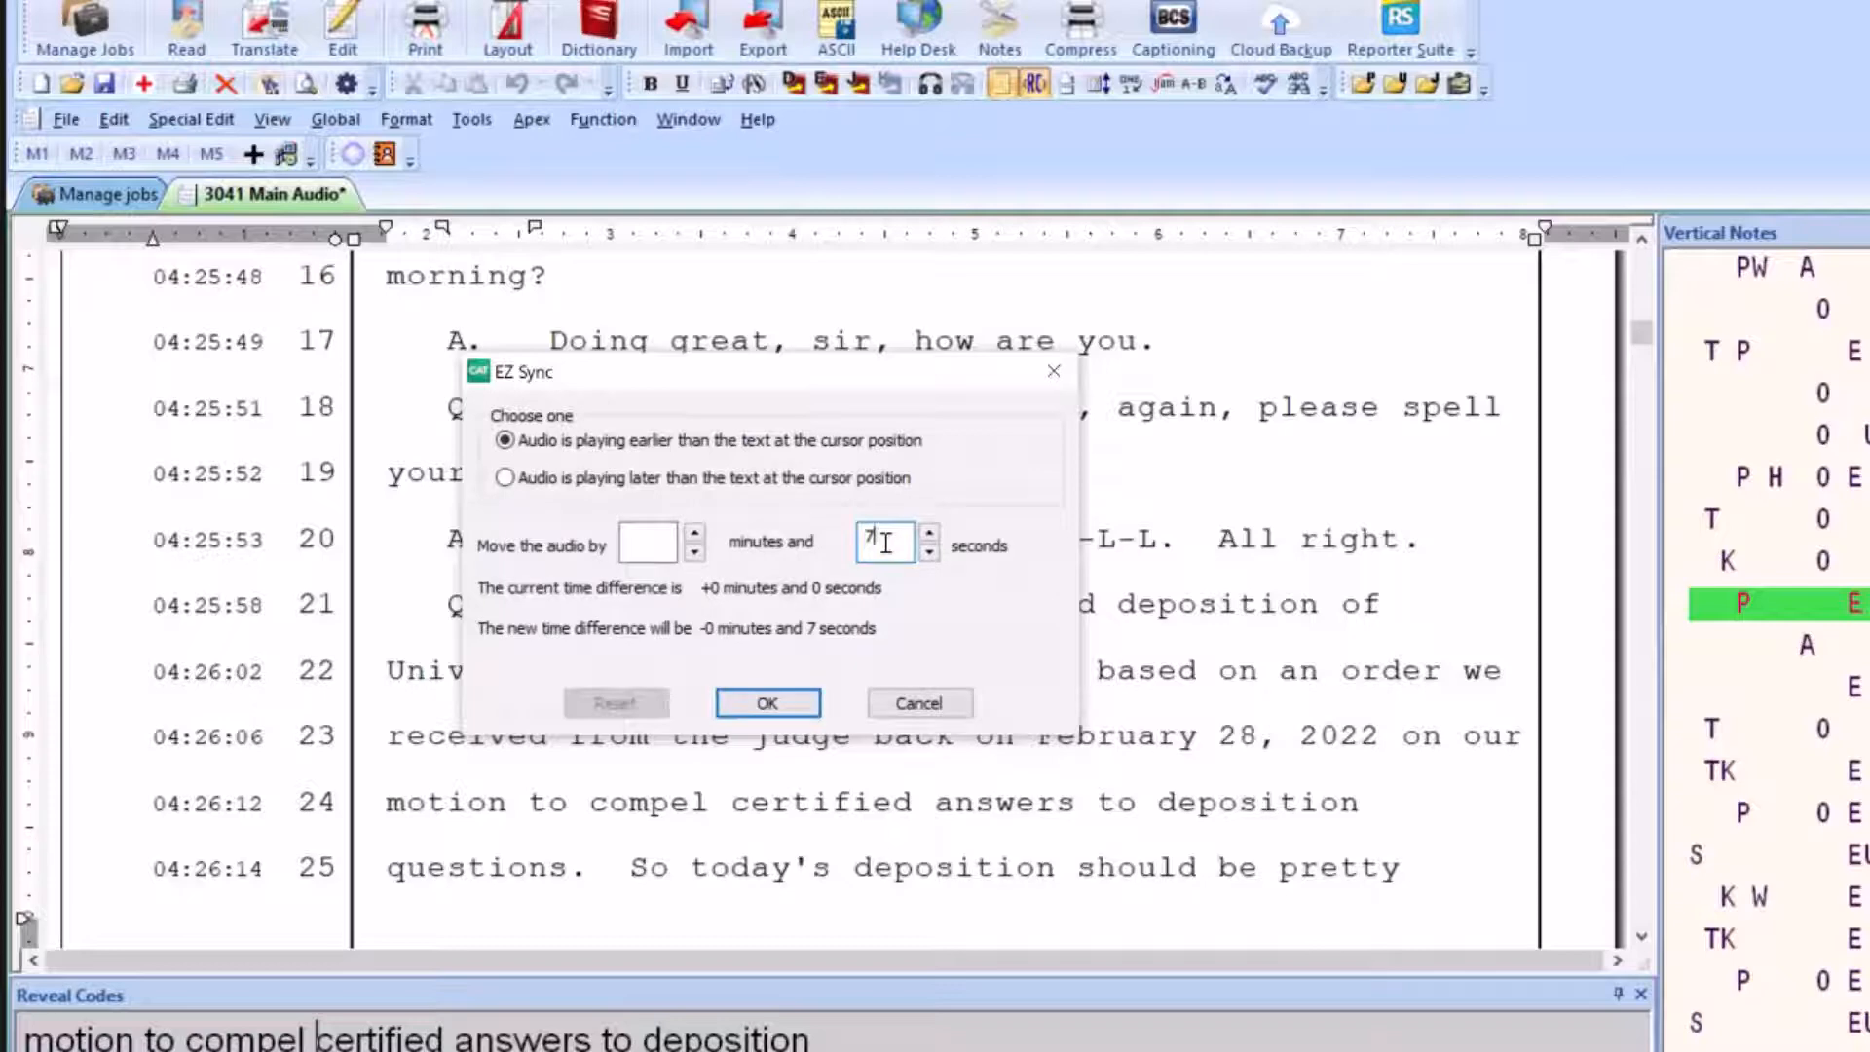
{"action": "left_click", "coordinate": [767, 704]}
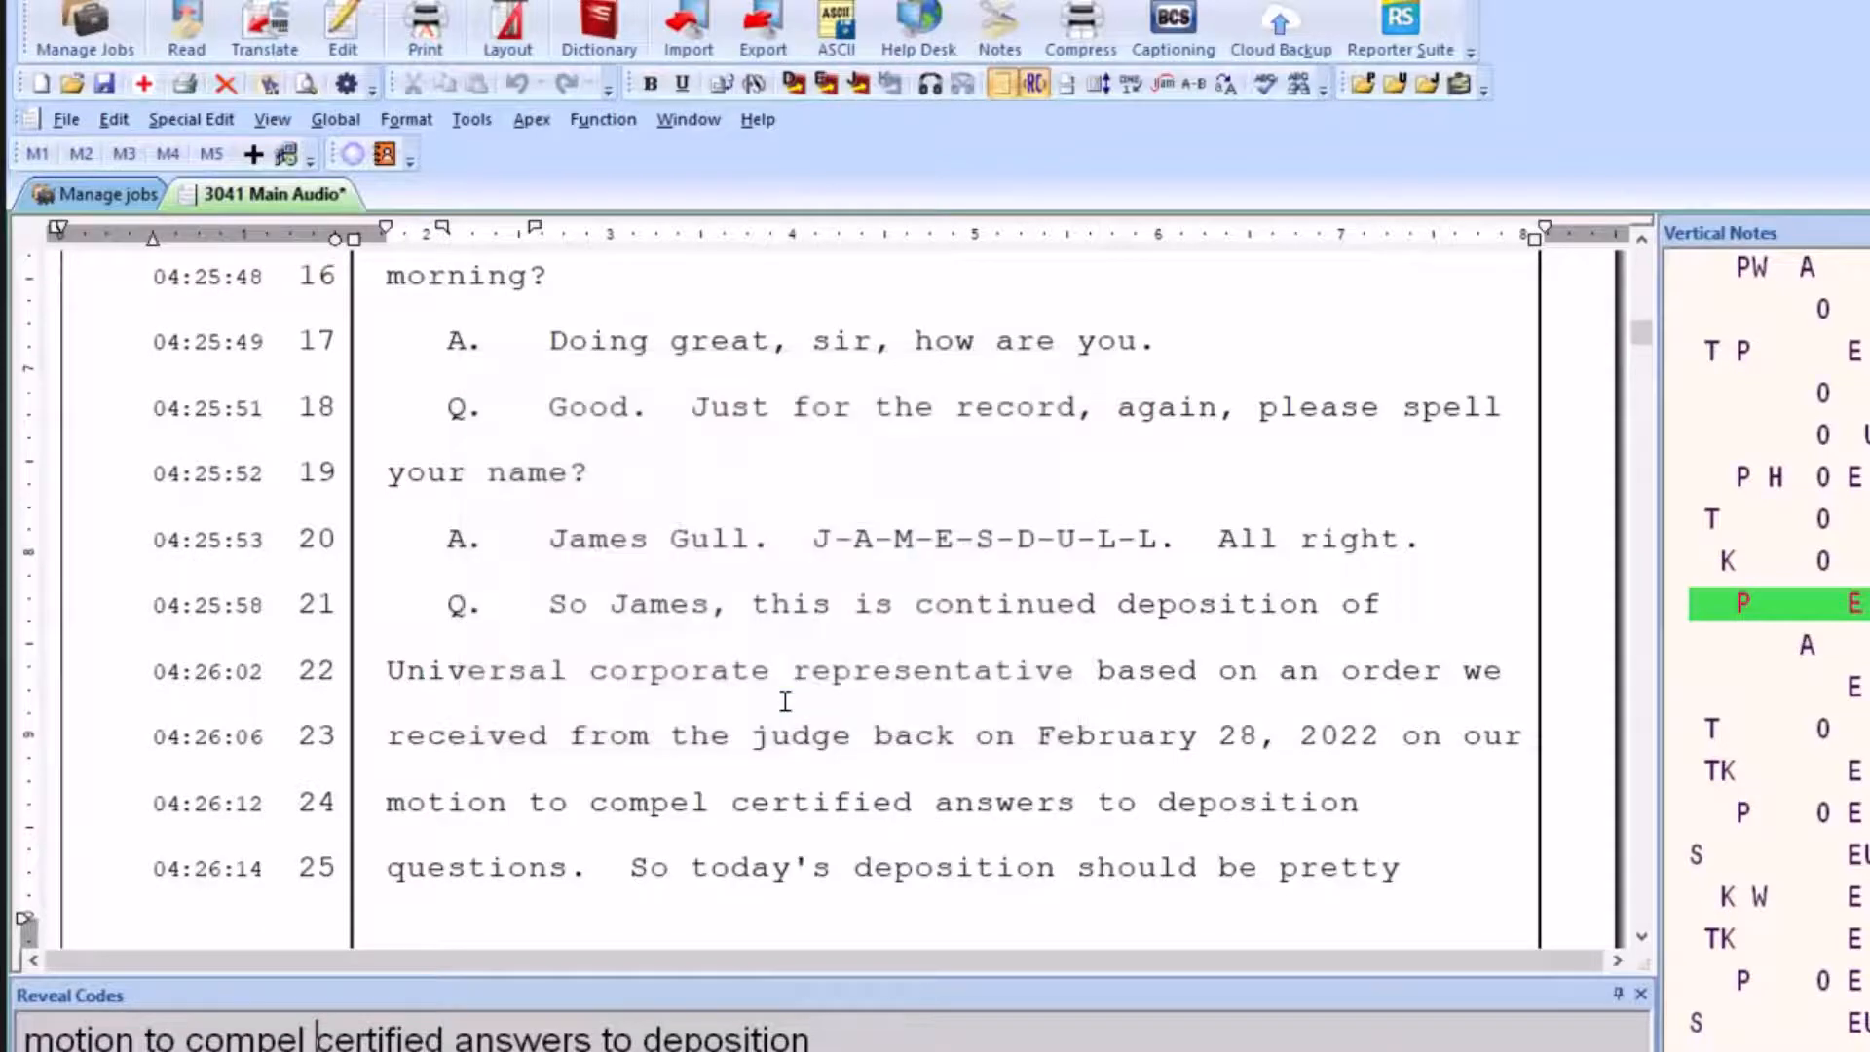
{"action": "left_click", "coordinate": [930, 90]}
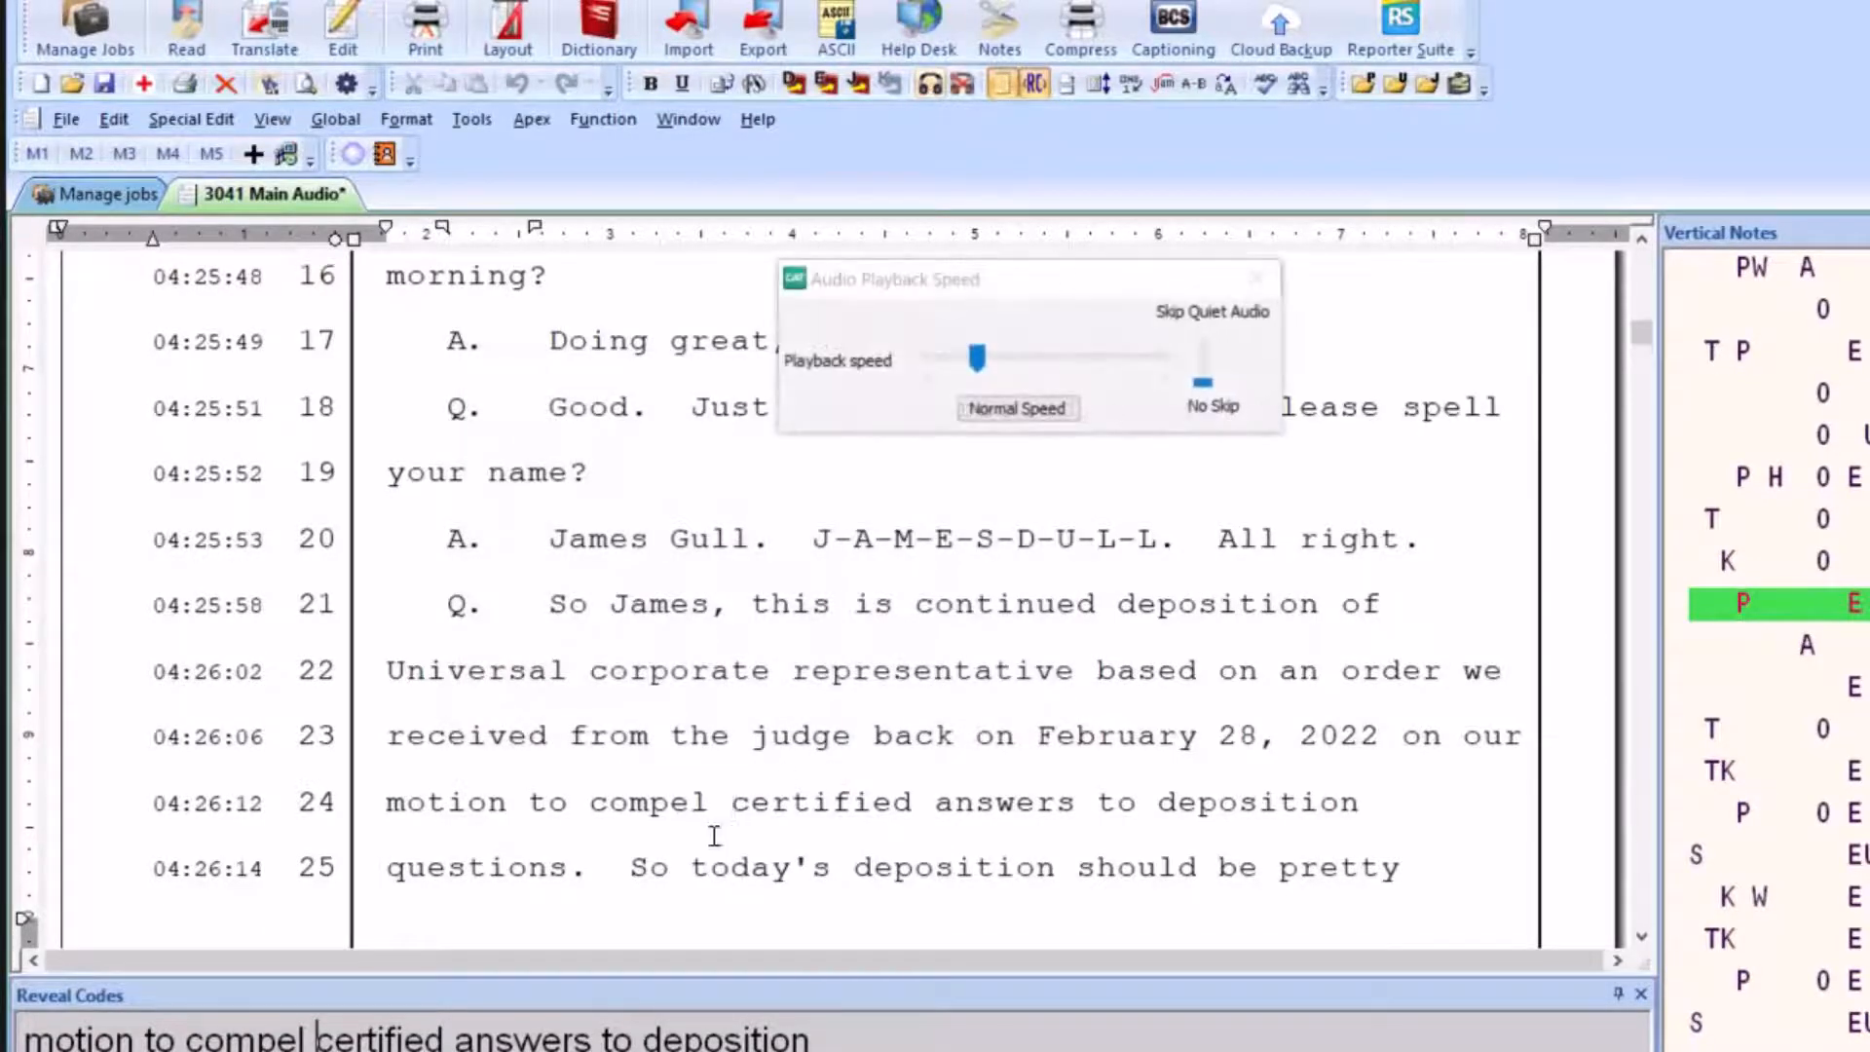
{"action": "left_click", "coordinate": [1256, 279]}
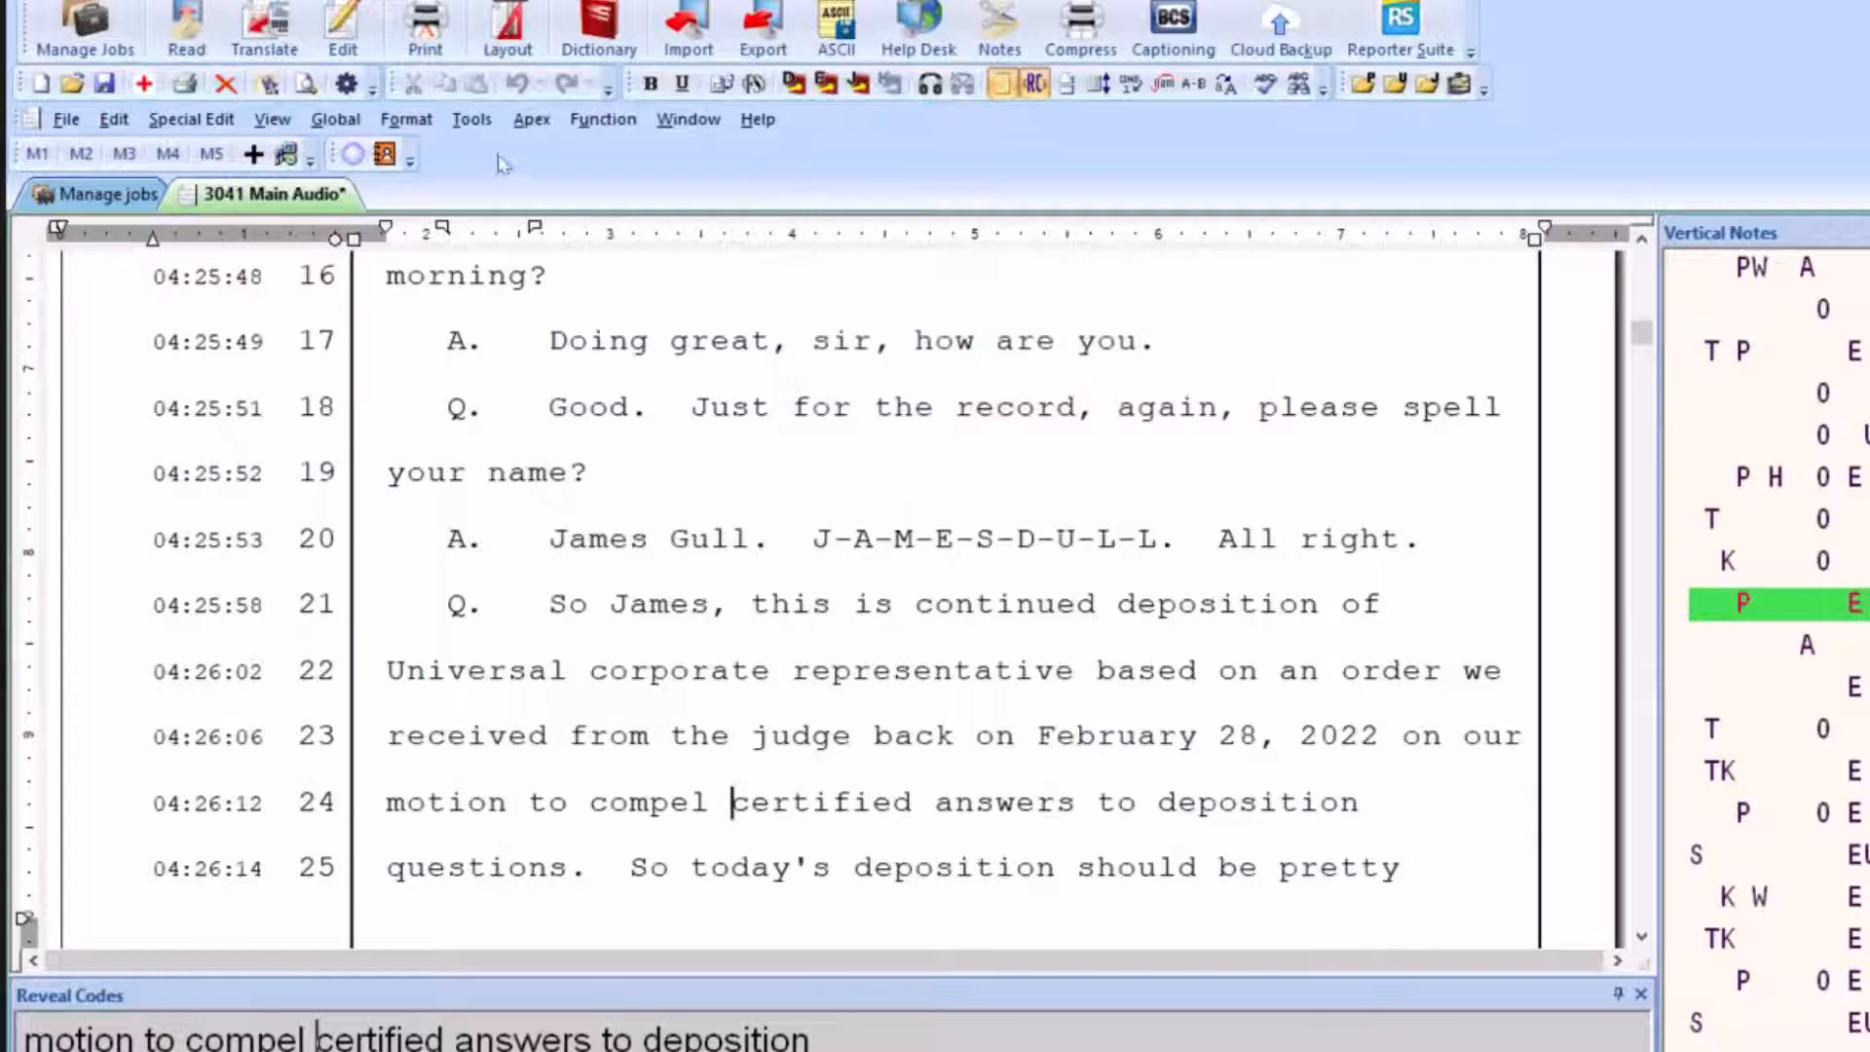
Reset the EZ Sync time adjustment for the audio
{"action": "left_click", "coordinate": [471, 122]}
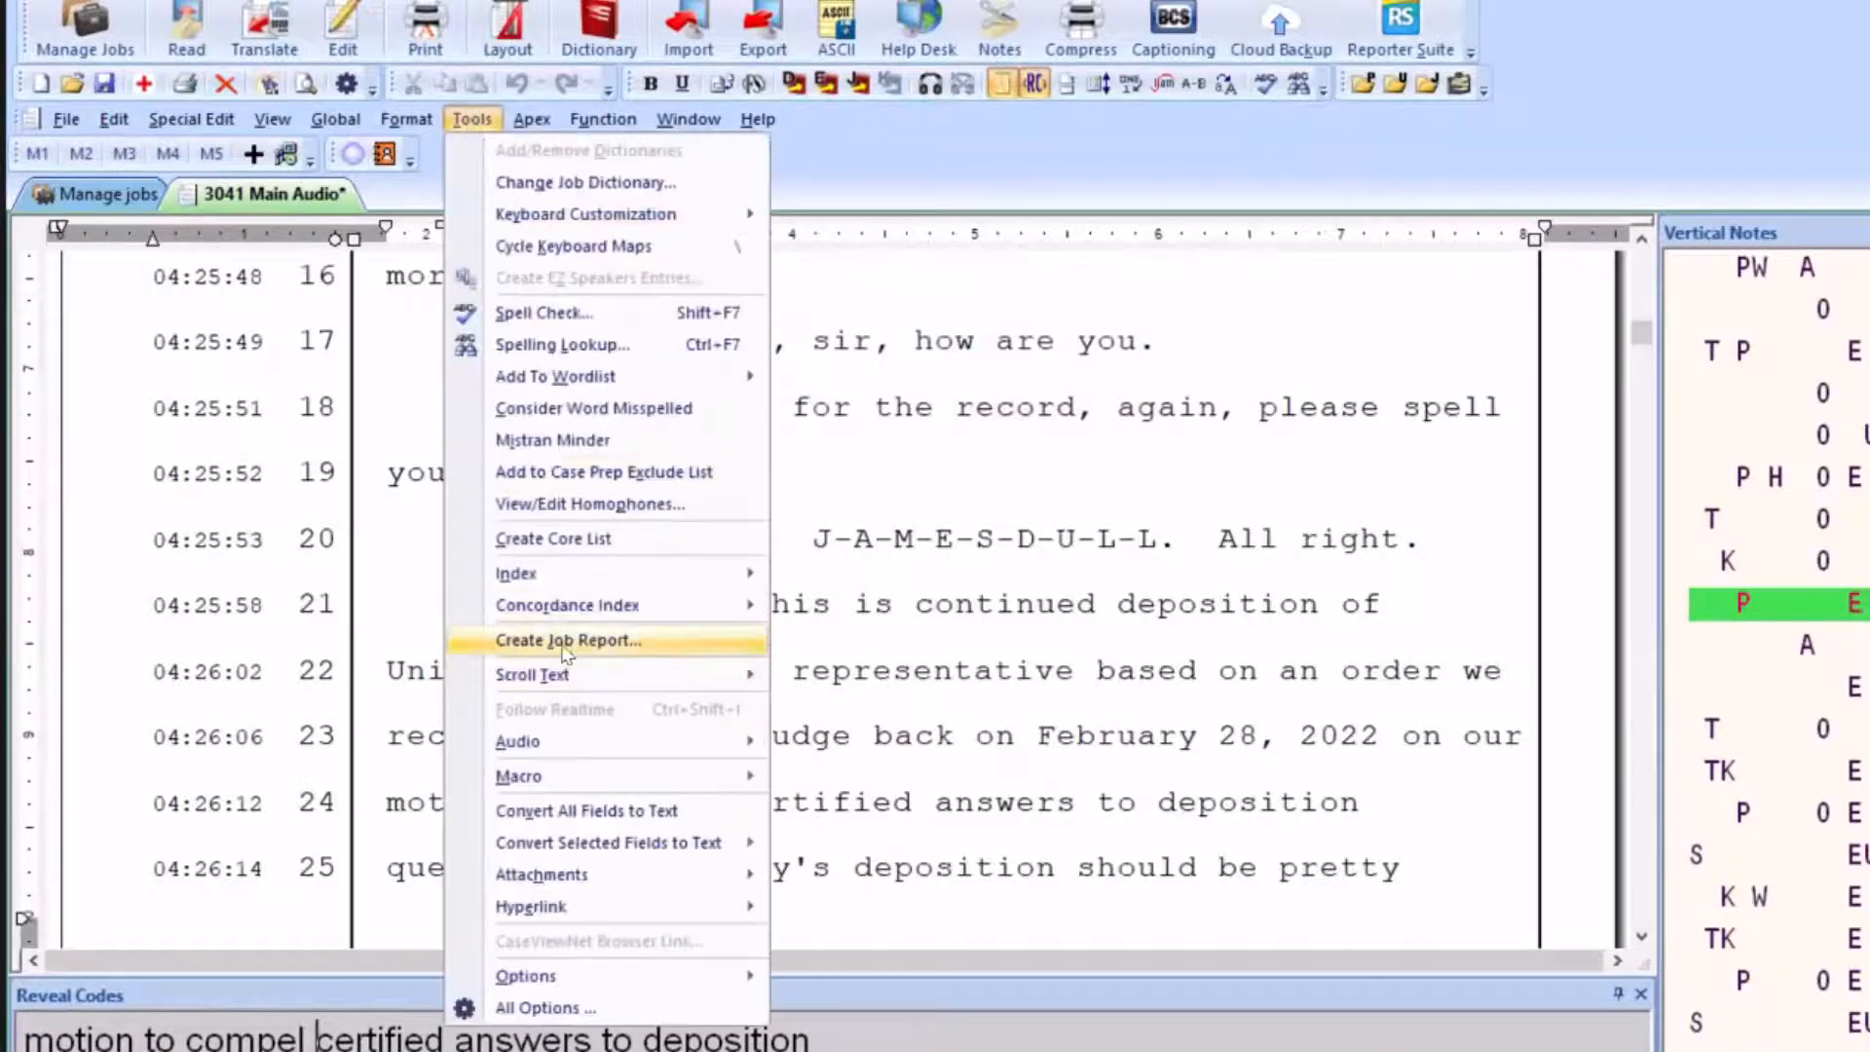
{"action": "mouse_move", "coordinate": [587, 753]}
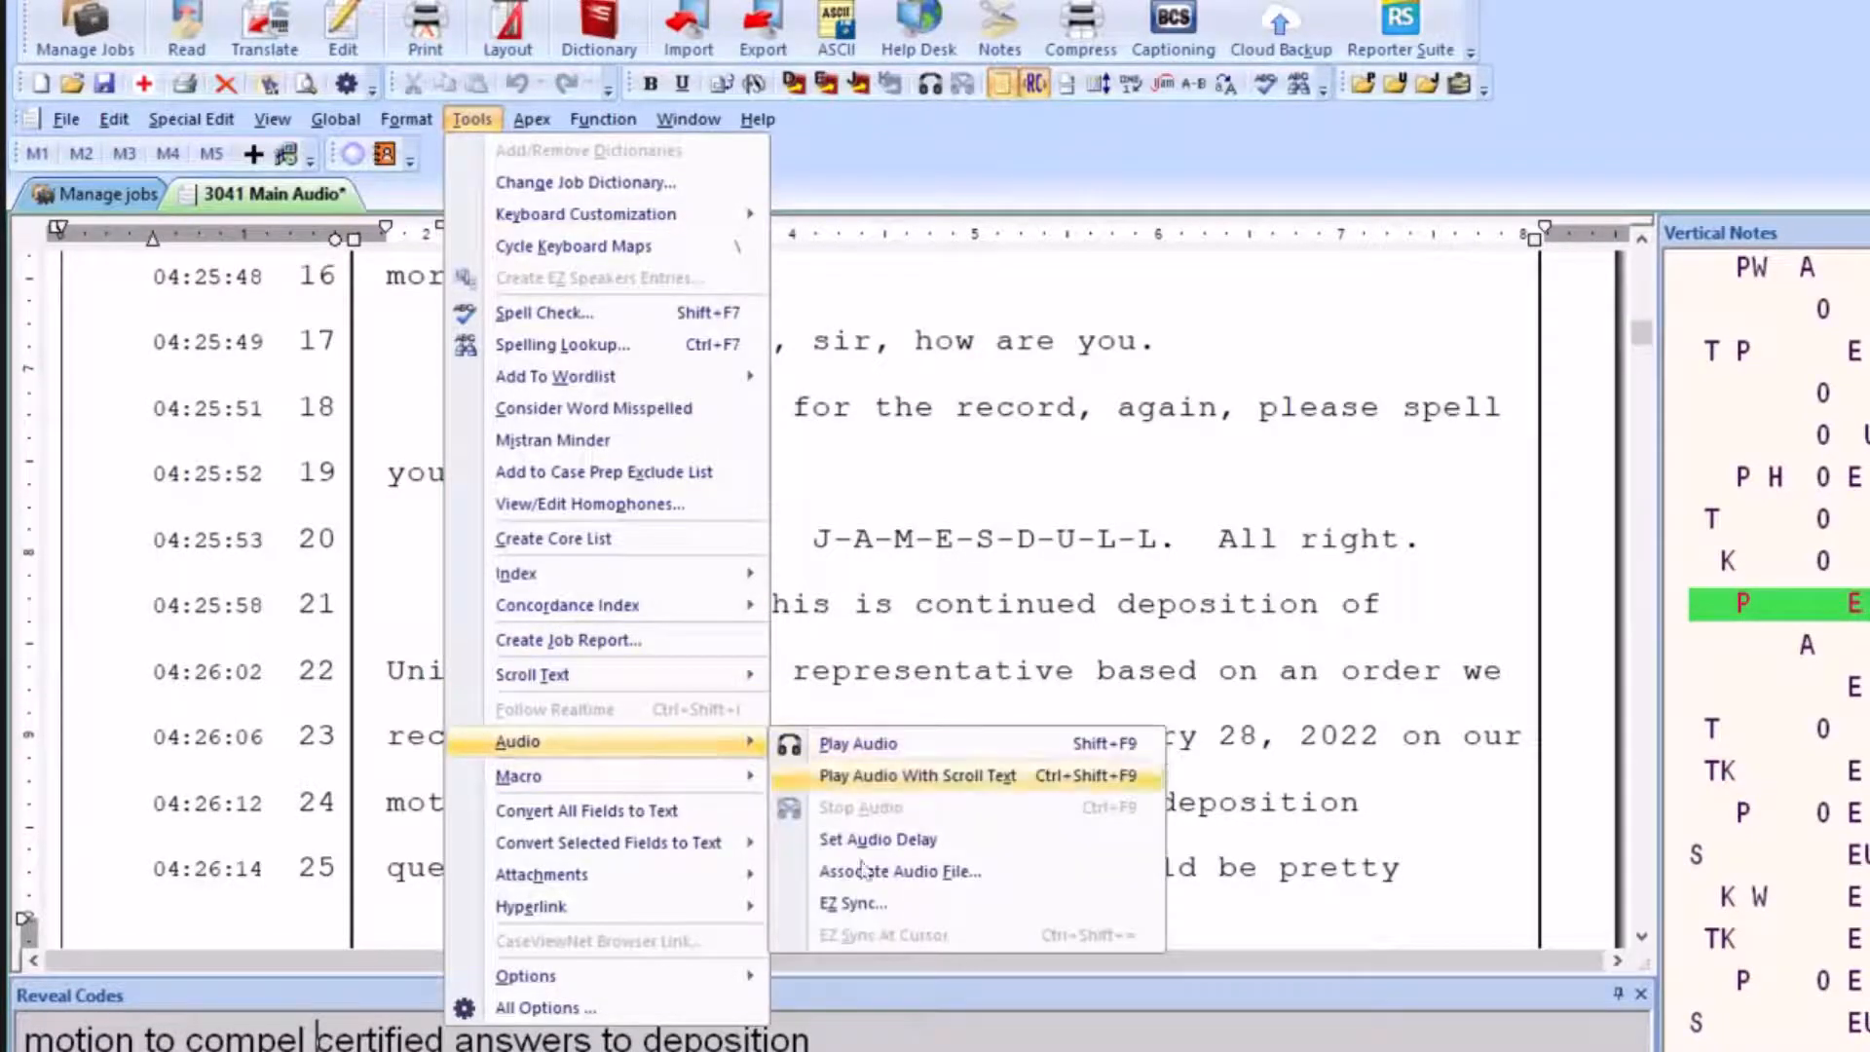
{"action": "left_click", "coordinate": [870, 906]}
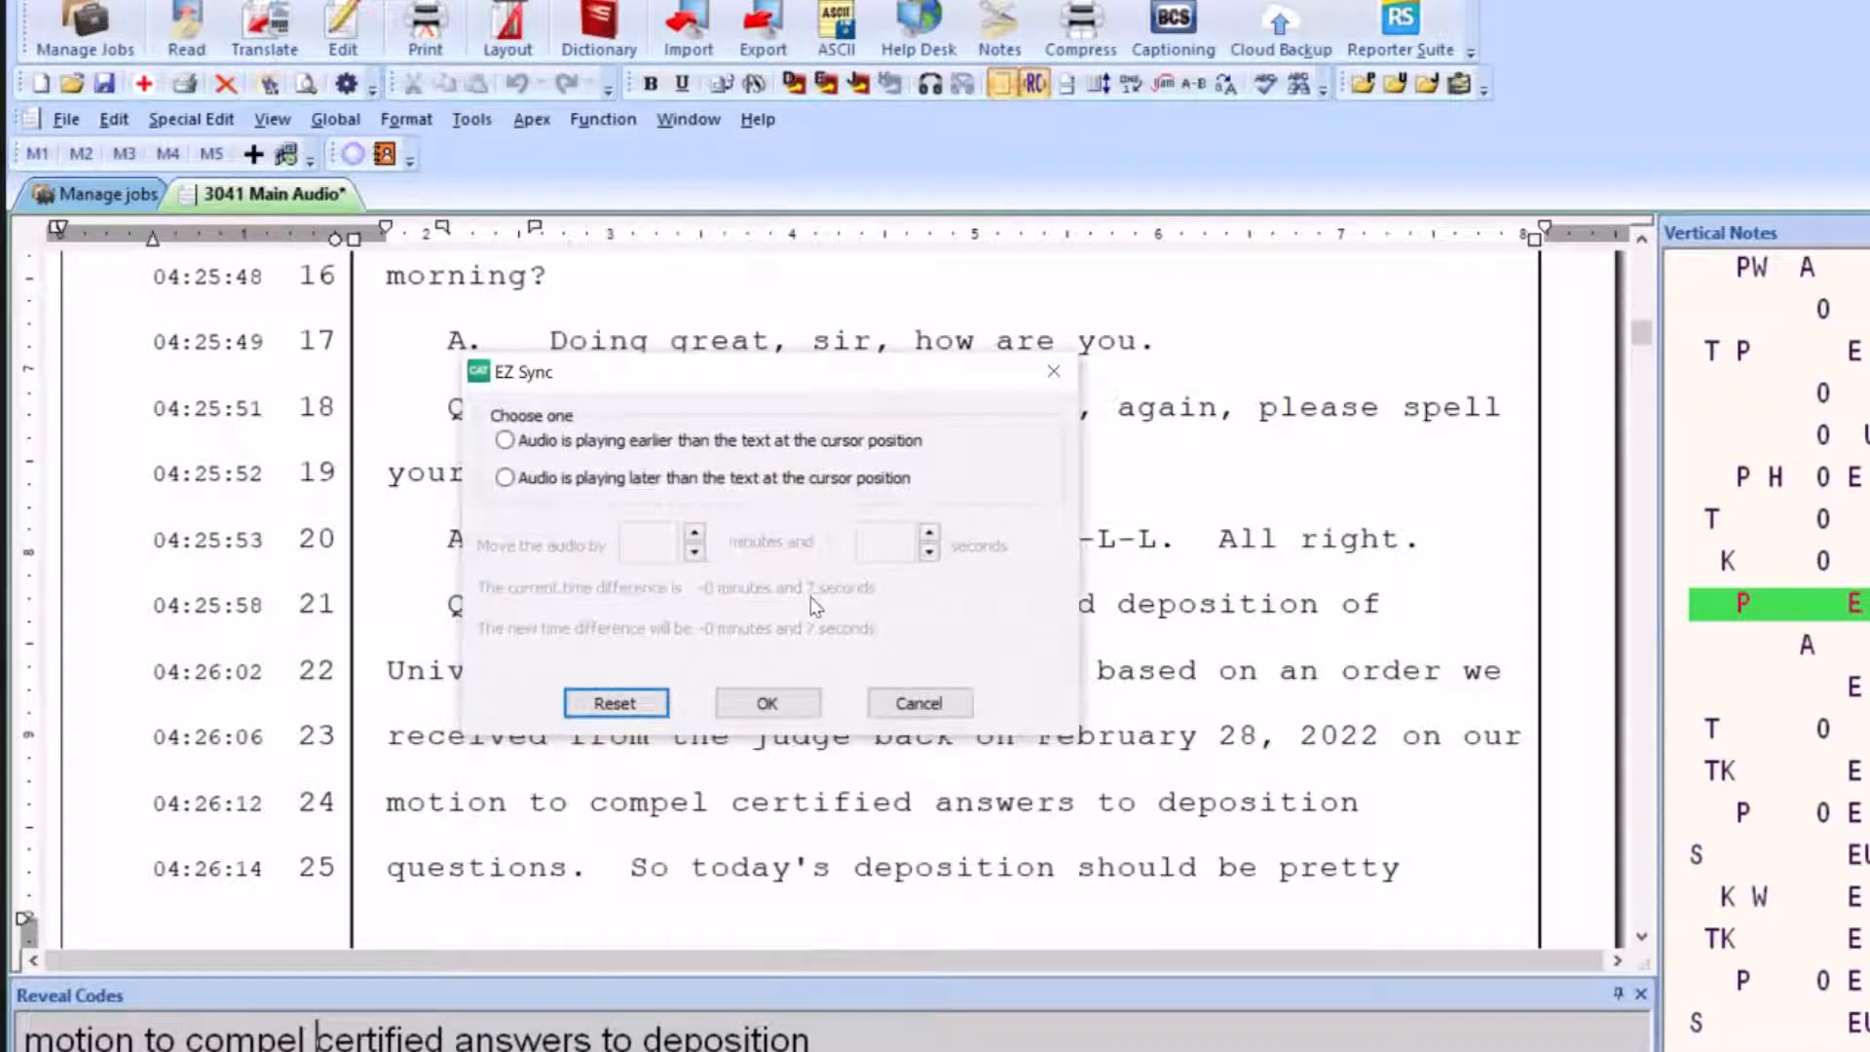
{"action": "left_click", "coordinate": [616, 703]}
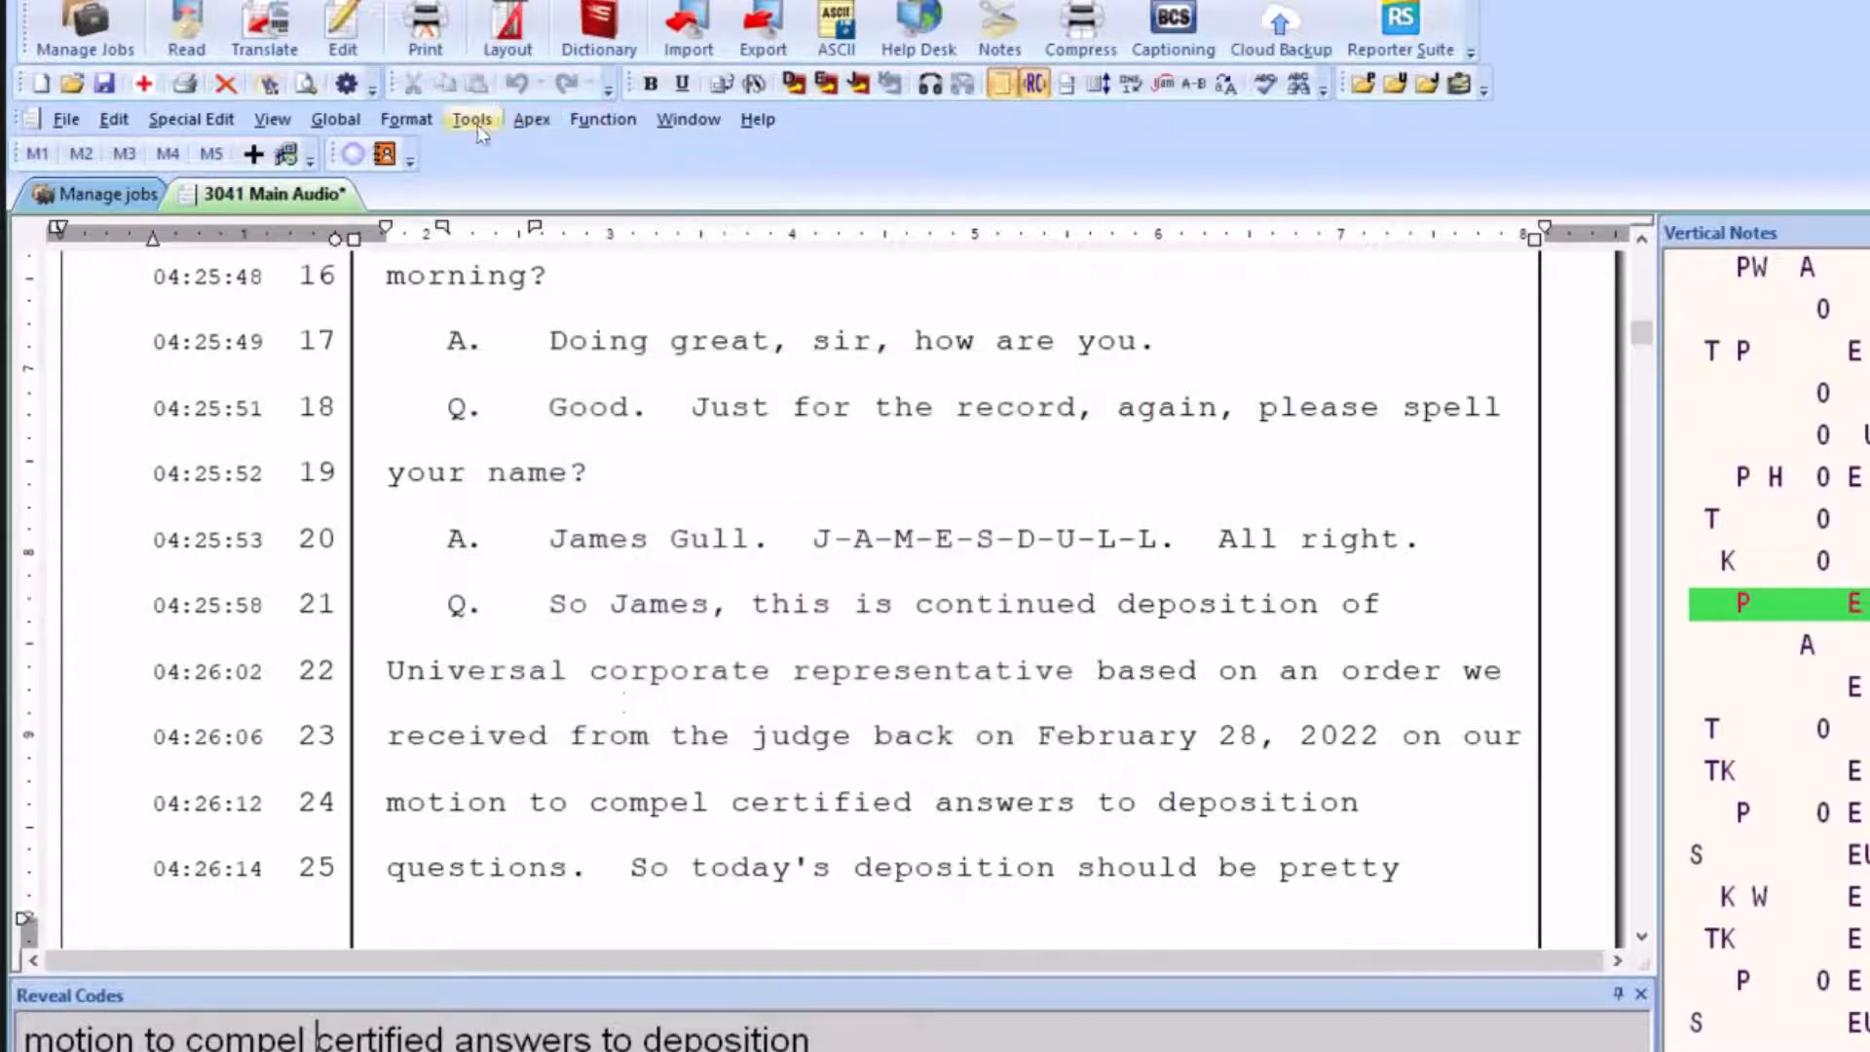
Use EZ Sync to mark the audio as playing earlier than the text at the cursor and move it by 8 seconds
{"action": "left_click", "coordinate": [476, 126]}
{"action": "mouse_move", "coordinate": [745, 741]}
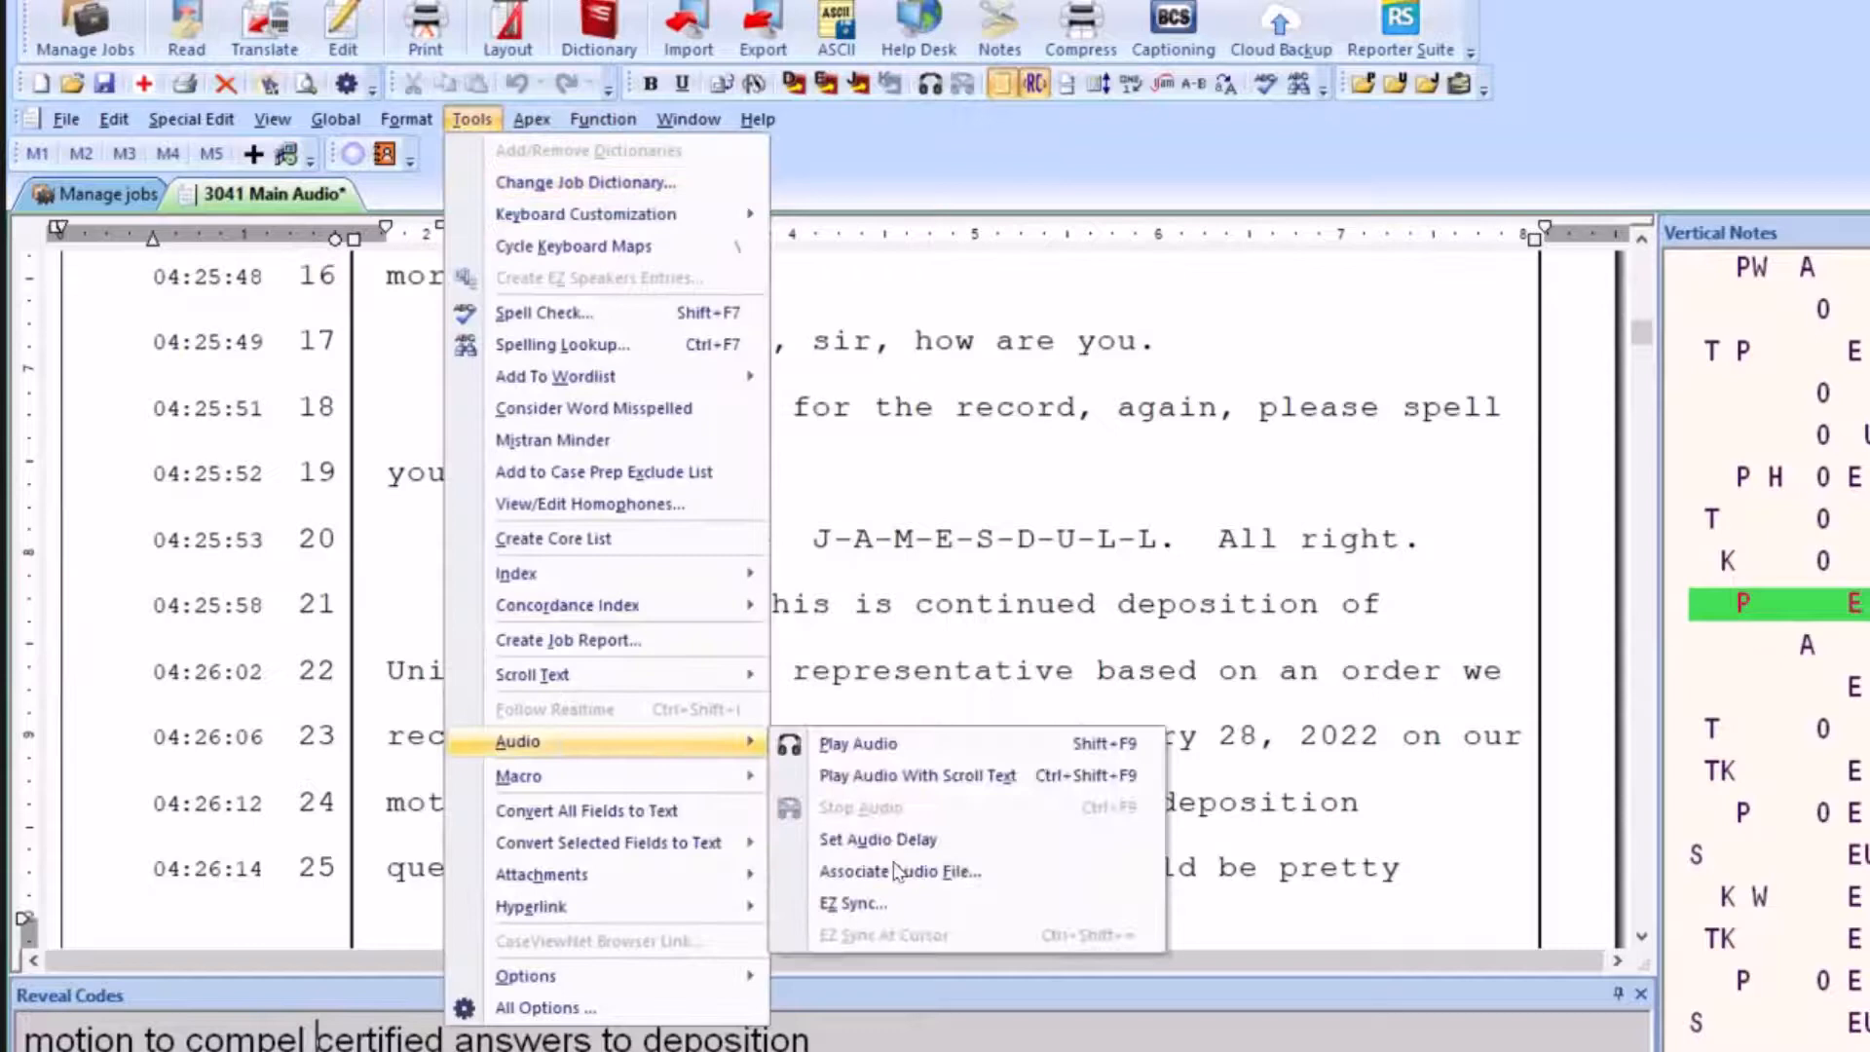
{"action": "left_click", "coordinate": [850, 904]}
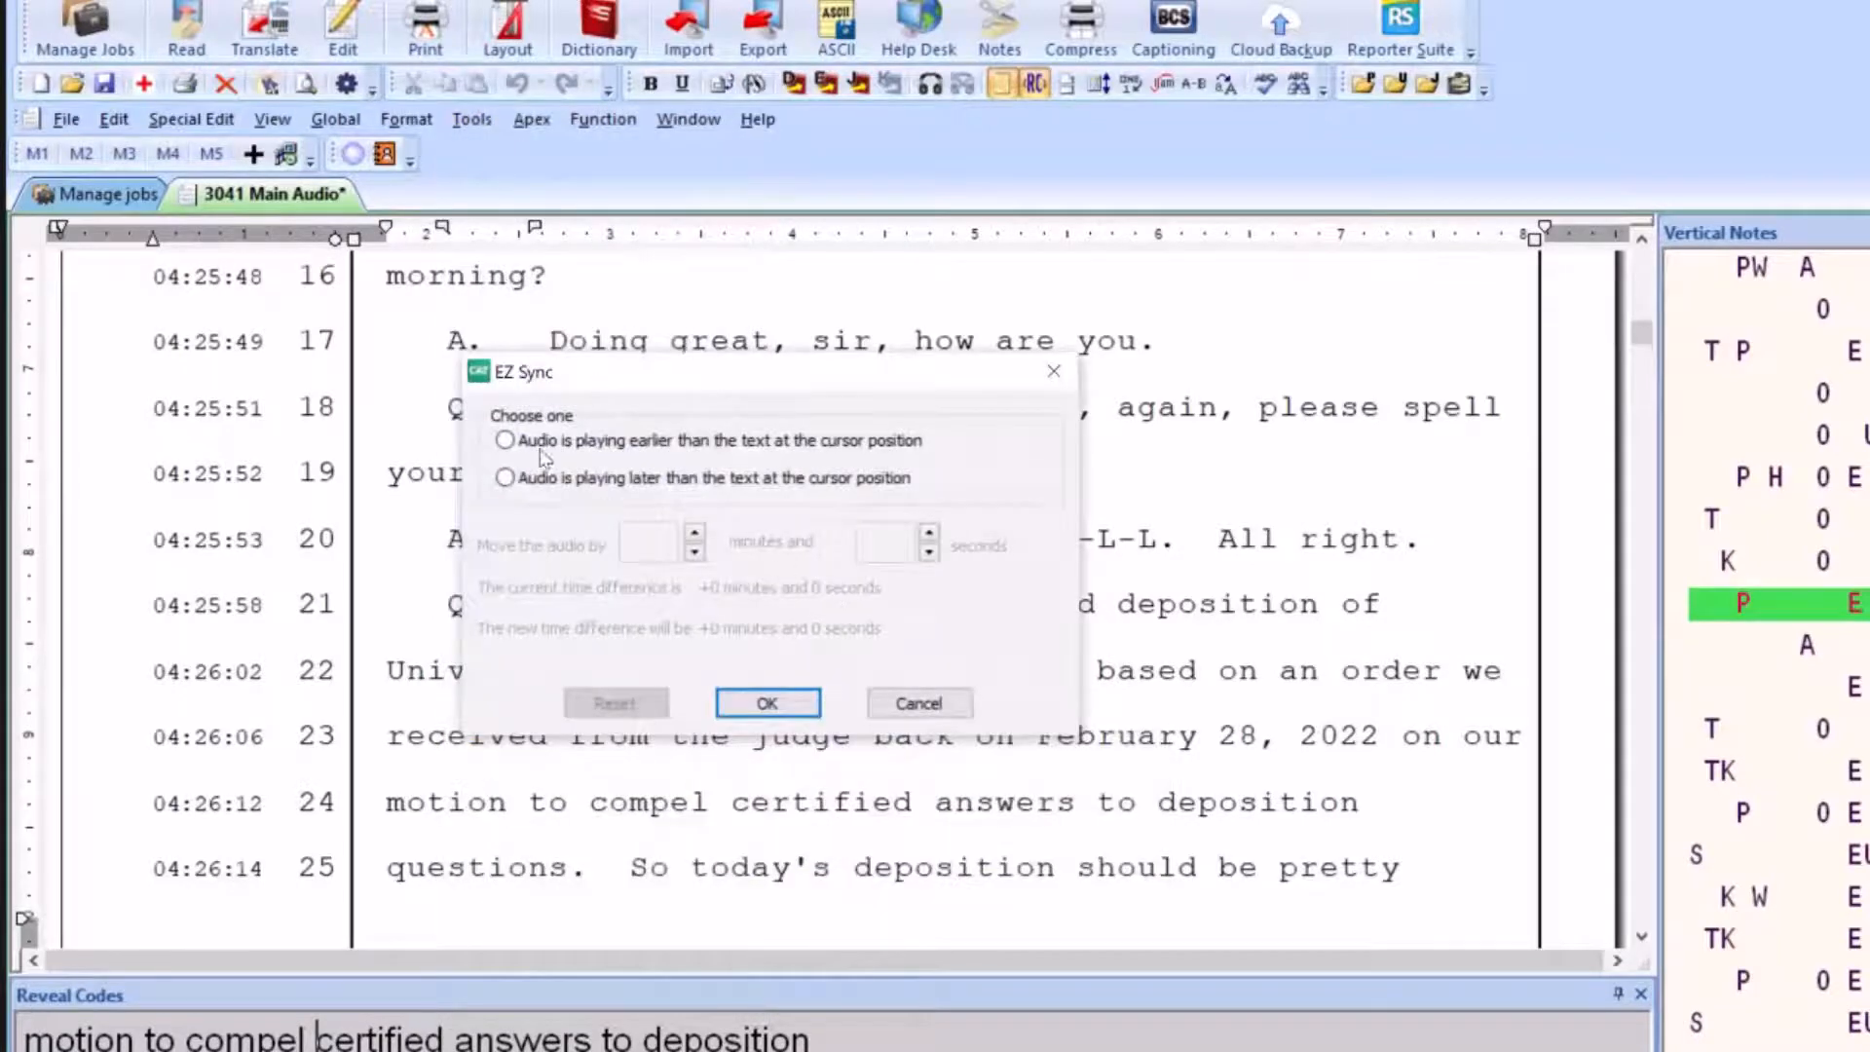
{"action": "left_click", "coordinate": [506, 441]}
{"action": "left_click", "coordinate": [887, 539]}
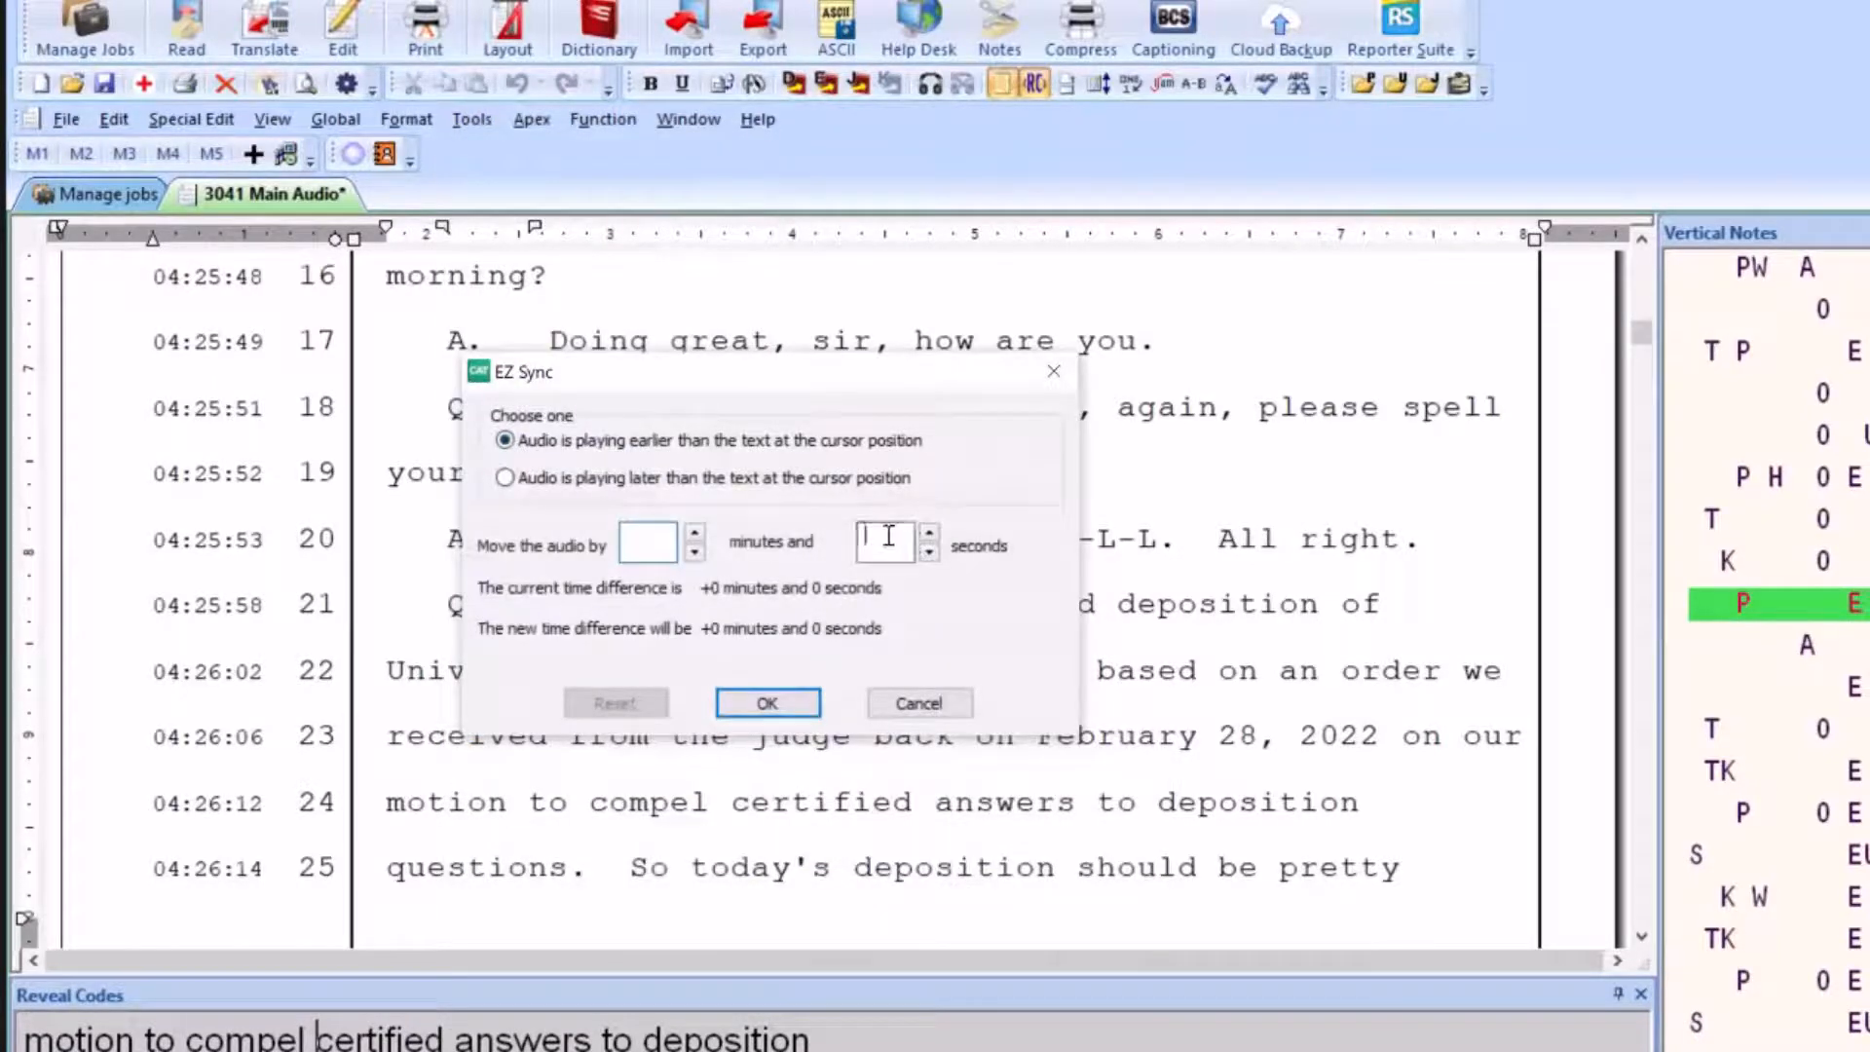
{"action": "type", "text": "8"}
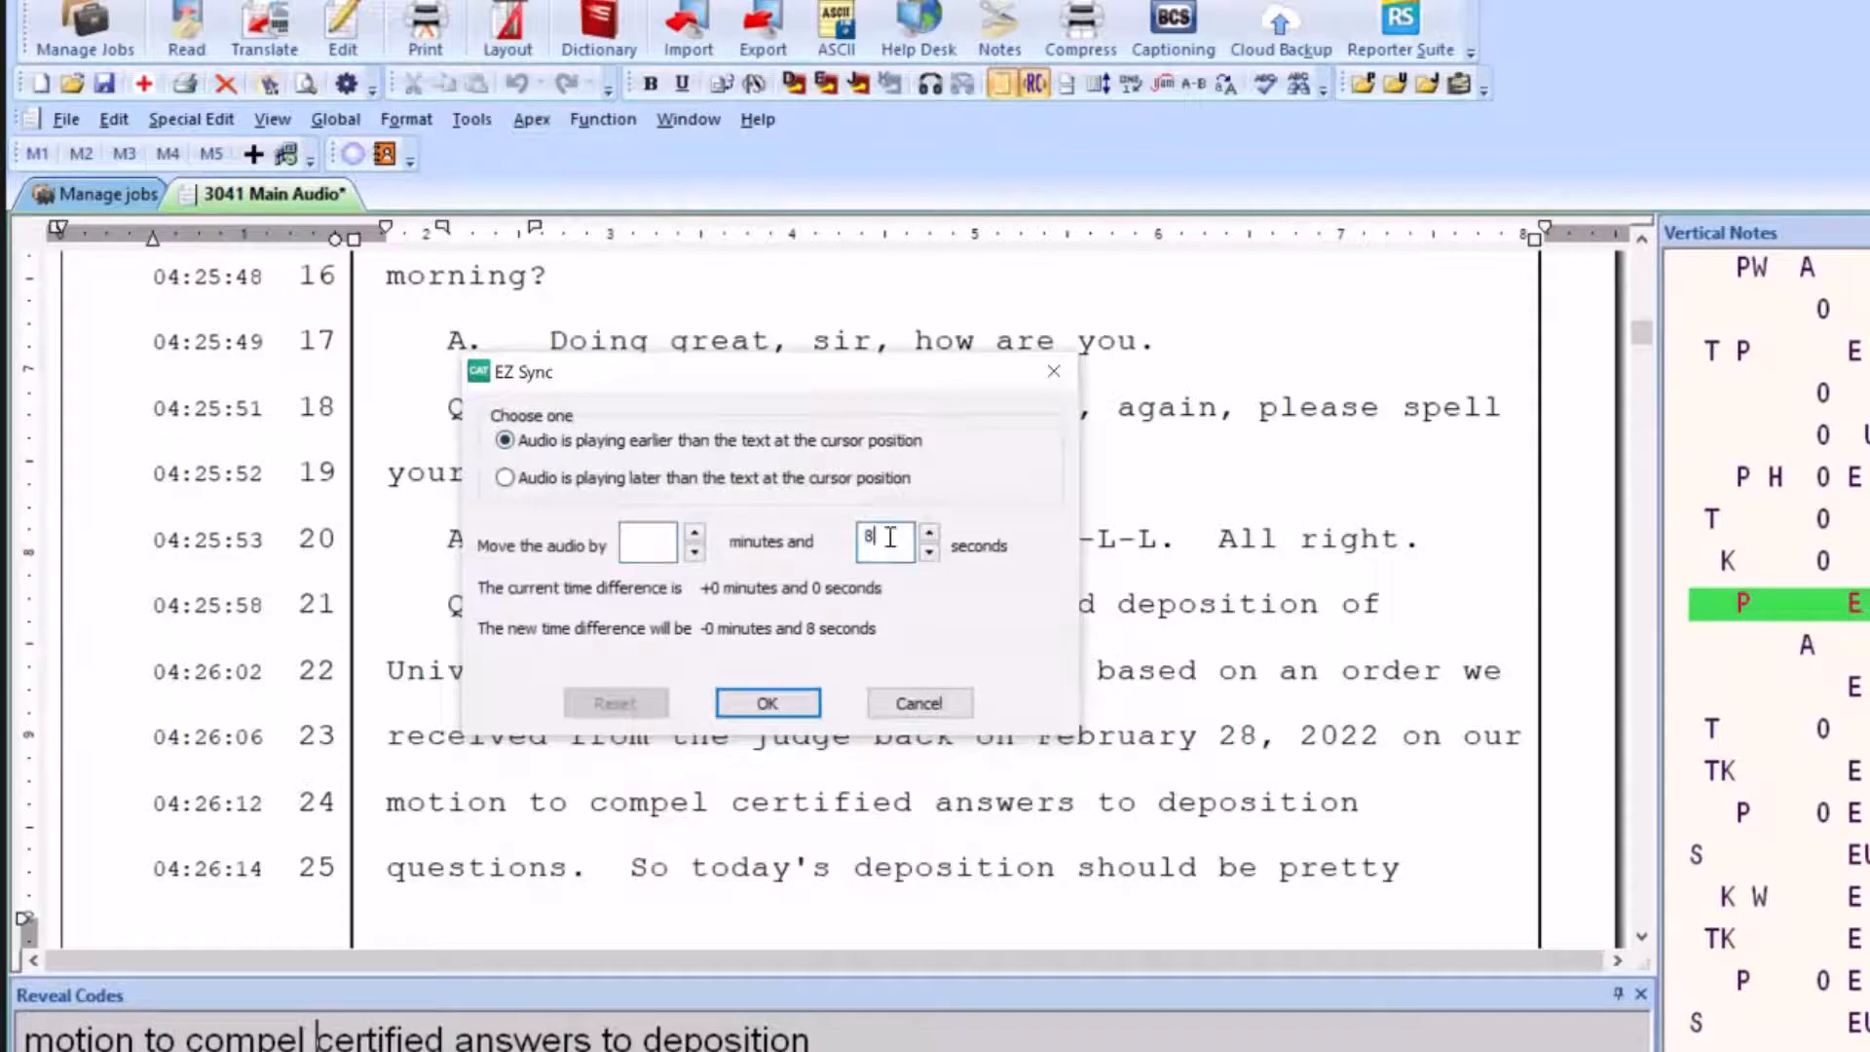
{"action": "left_click", "coordinate": [770, 702]}
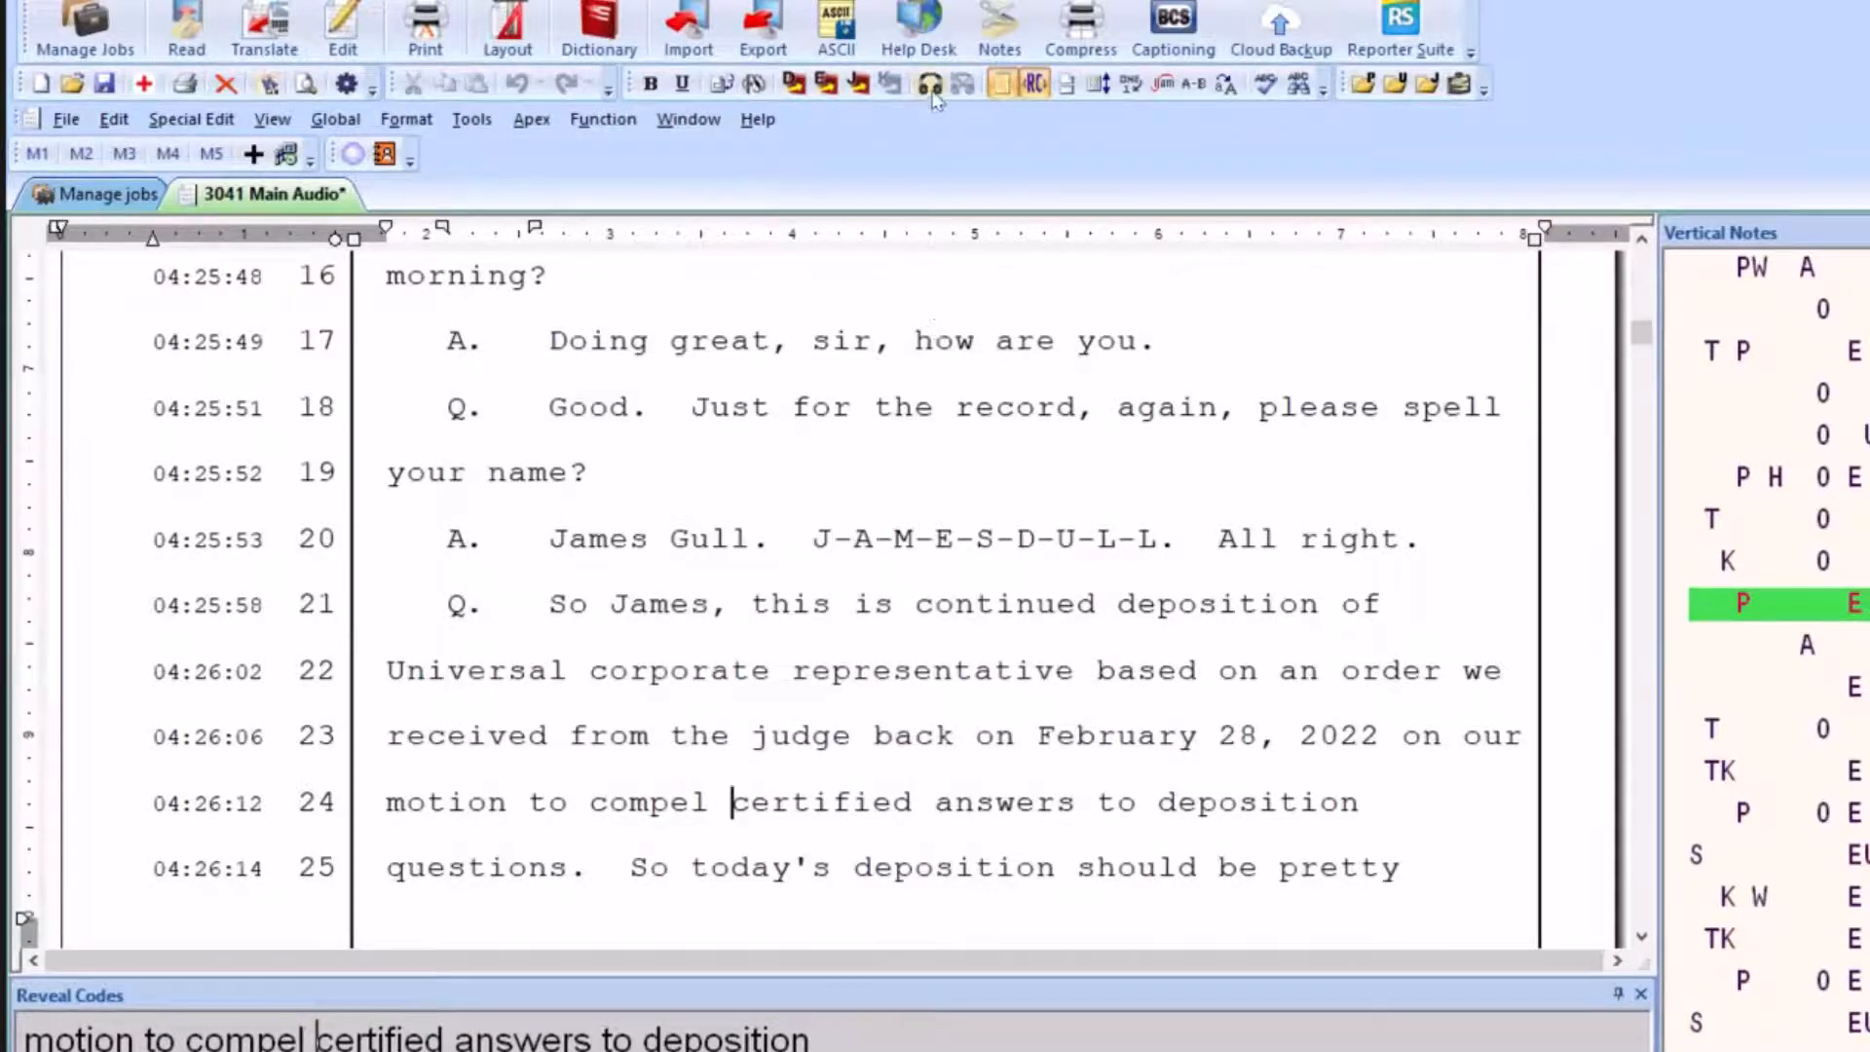
Replay the audio from "certified" on line 24 to check its sync with the following lines, and close the playback speed window
{"action": "left_click", "coordinate": [932, 90]}
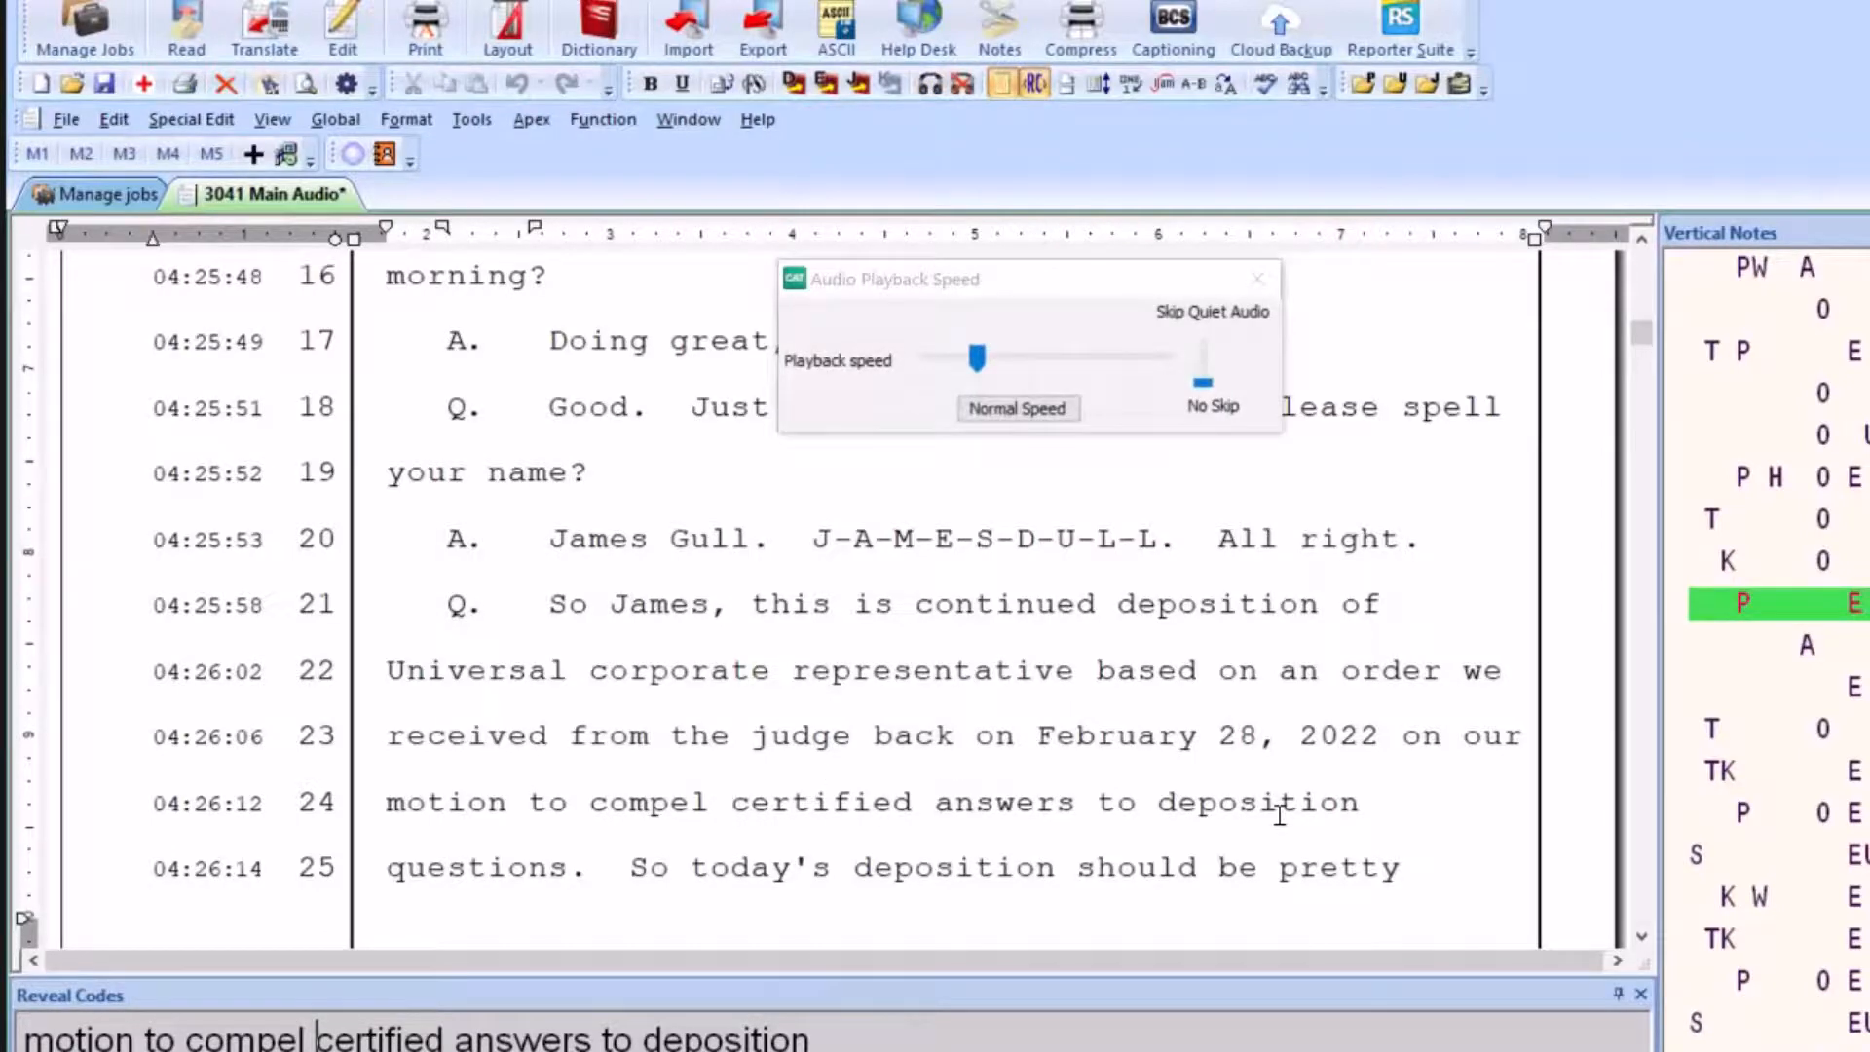
{"action": "scroll", "coordinate": [1272, 685], "scroll_direction": "down", "scroll_amount": 3}
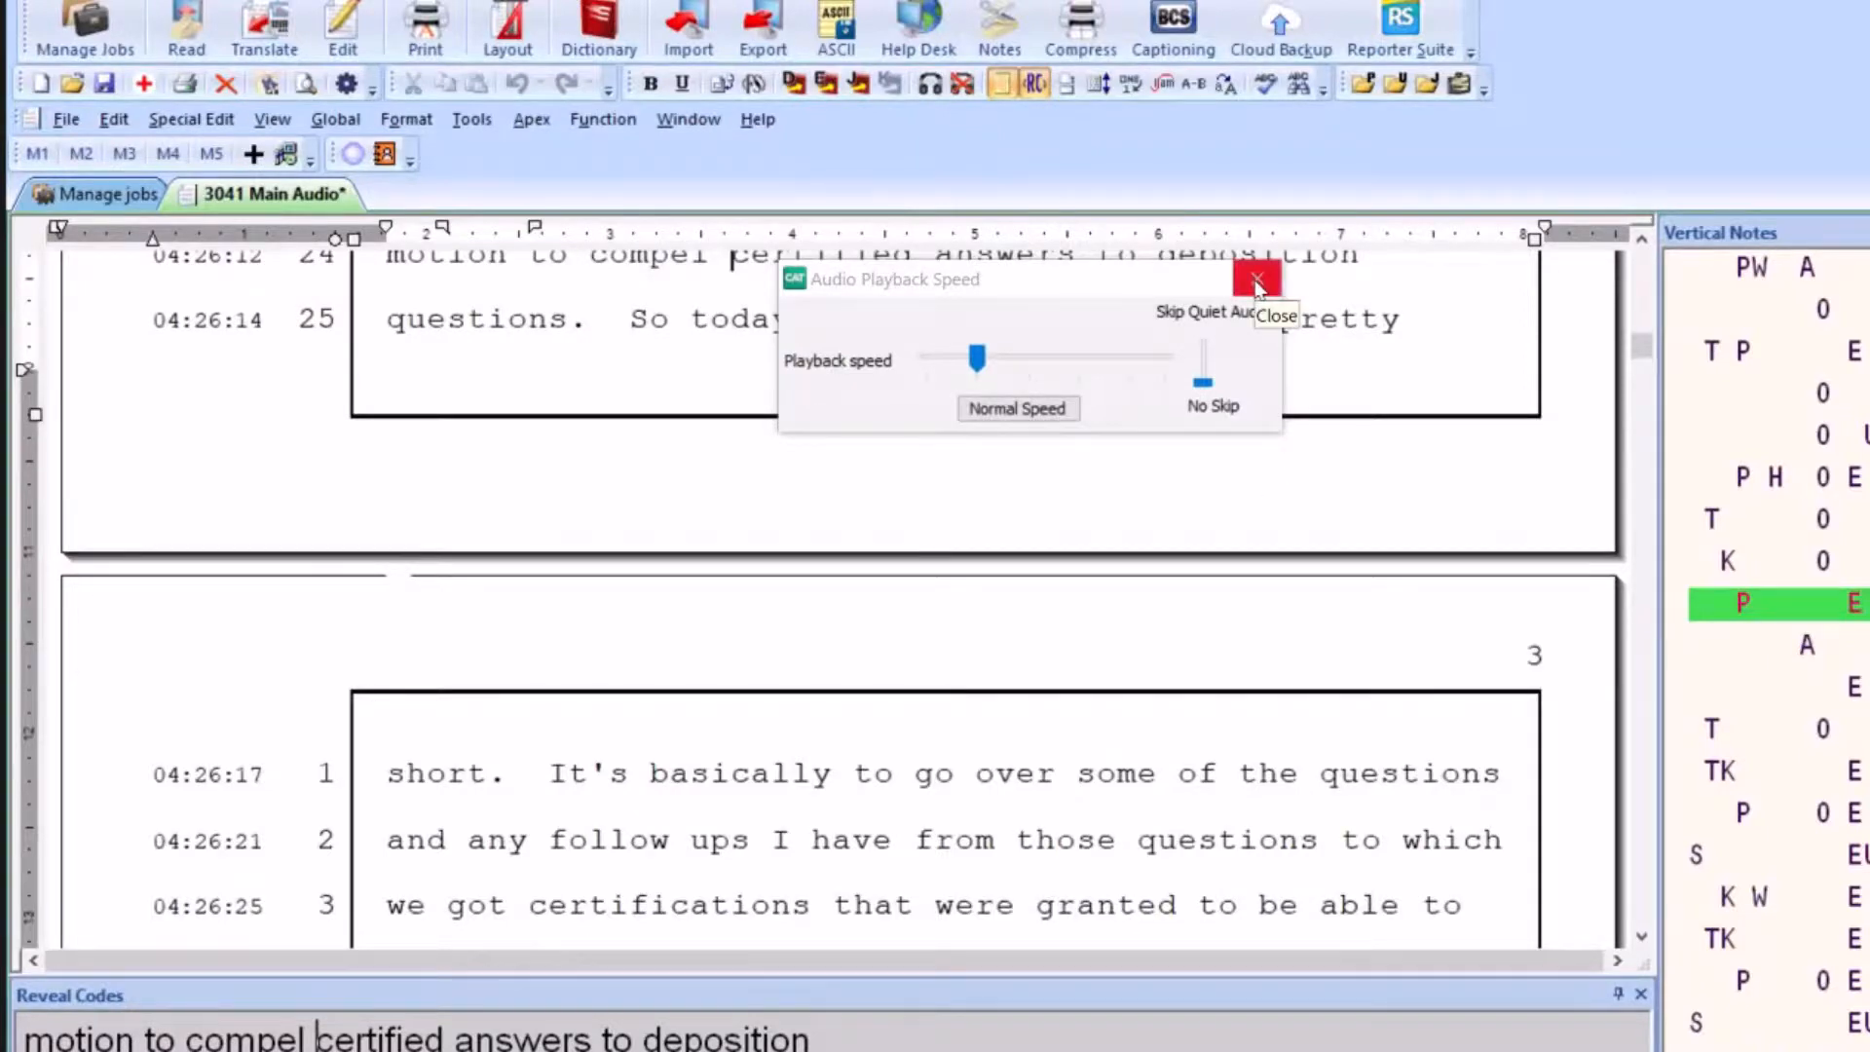
{"action": "left_click", "coordinate": [1256, 284]}
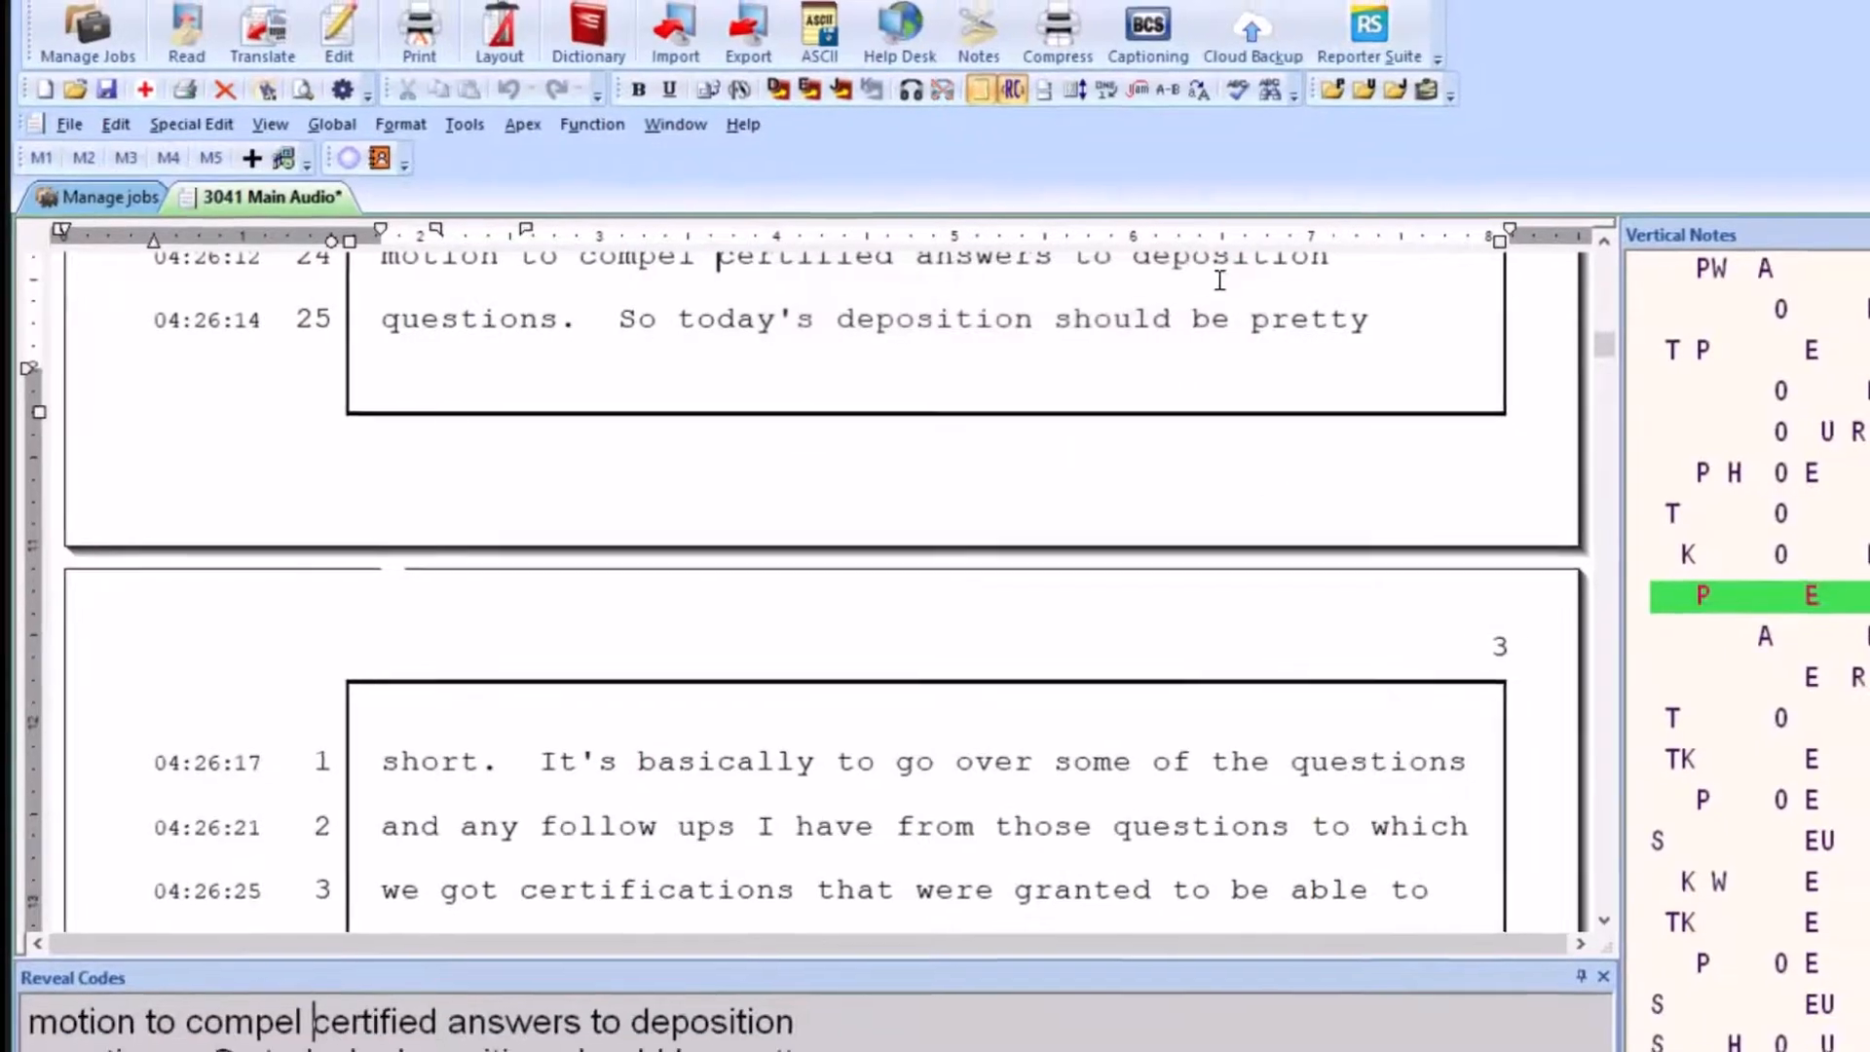